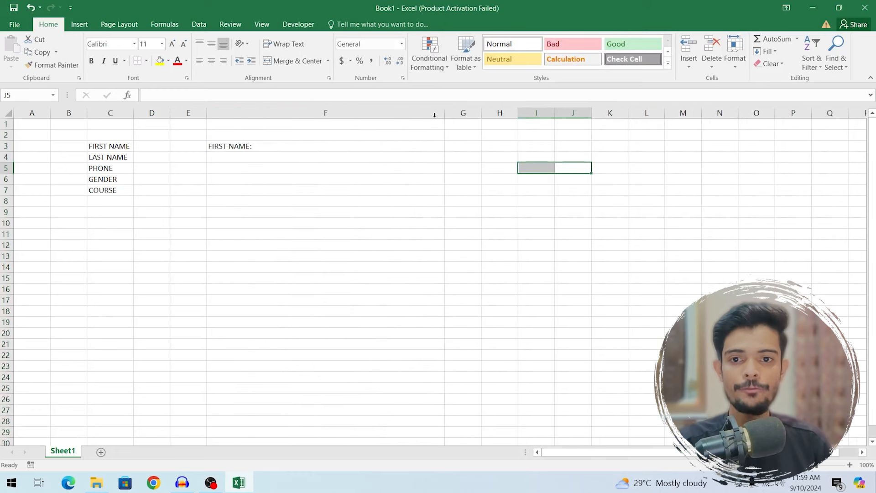
- Give the FIRST NAME entry cell F4 a thick outside border
left_click(265, 157)
left_click(149, 62)
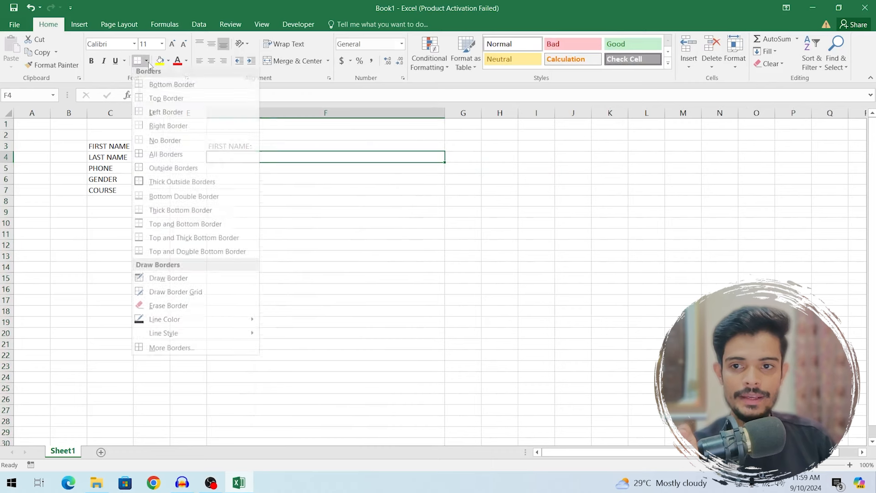
left_click(149, 172)
left_click(375, 199)
left_click(355, 165)
left_click(353, 157)
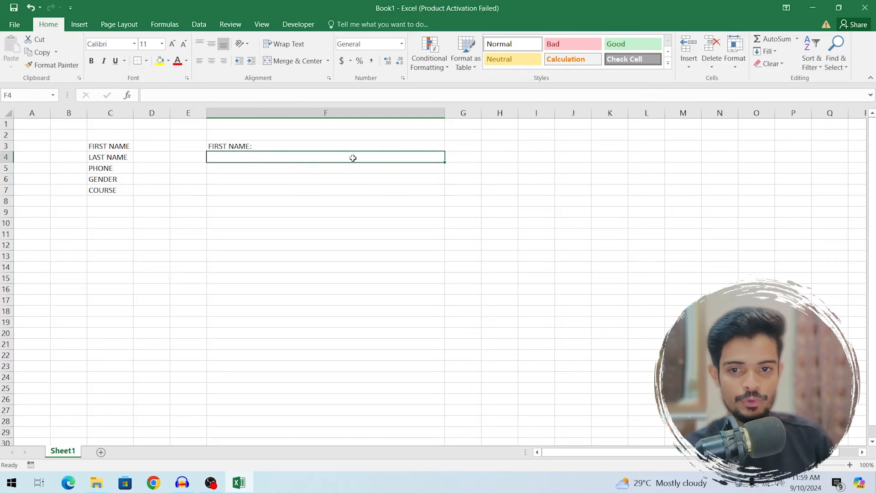
left_click(146, 61)
left_click(152, 188)
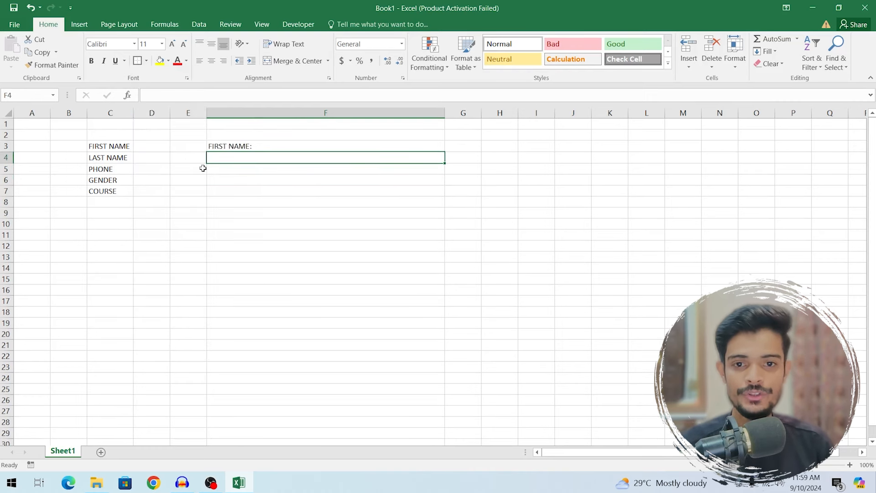
left_click(336, 172)
- Add the LAST NAME: label in F6 with a thick-bordered entry box in F7
left_click(296, 180)
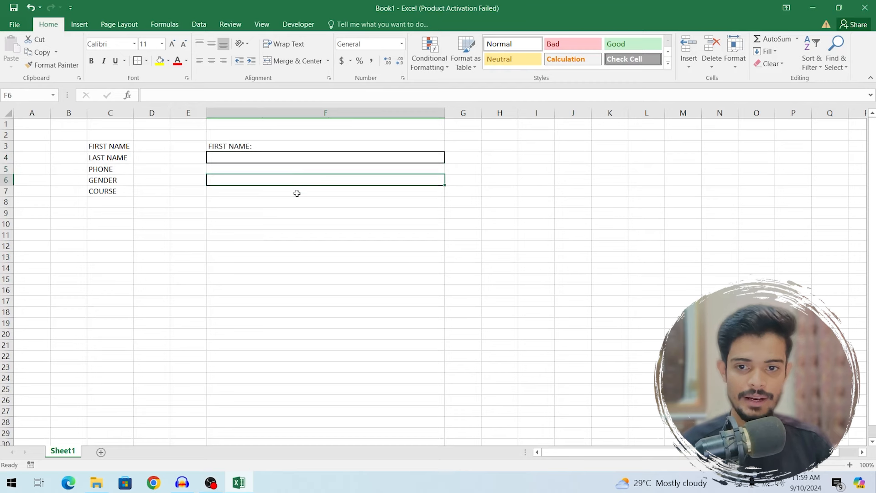
type("LAST NAME;")
key("Return")
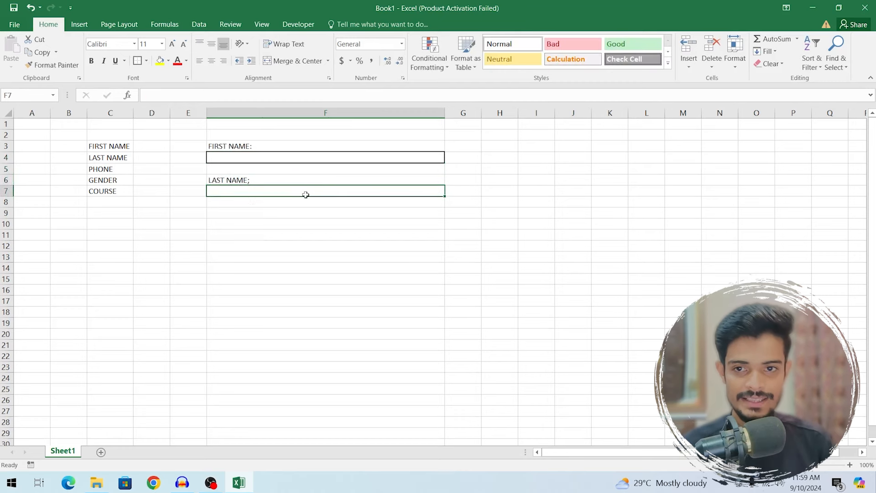
left_click(137, 60)
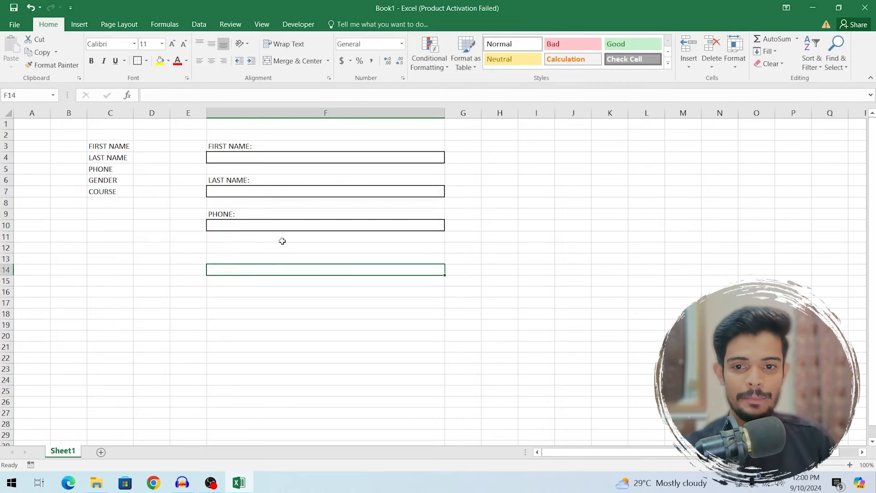
left_click(269, 257)
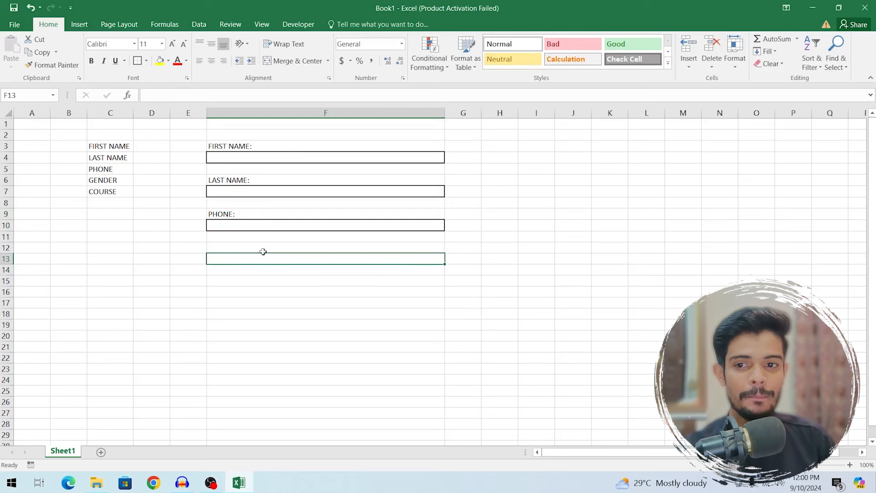
left_click(214, 251)
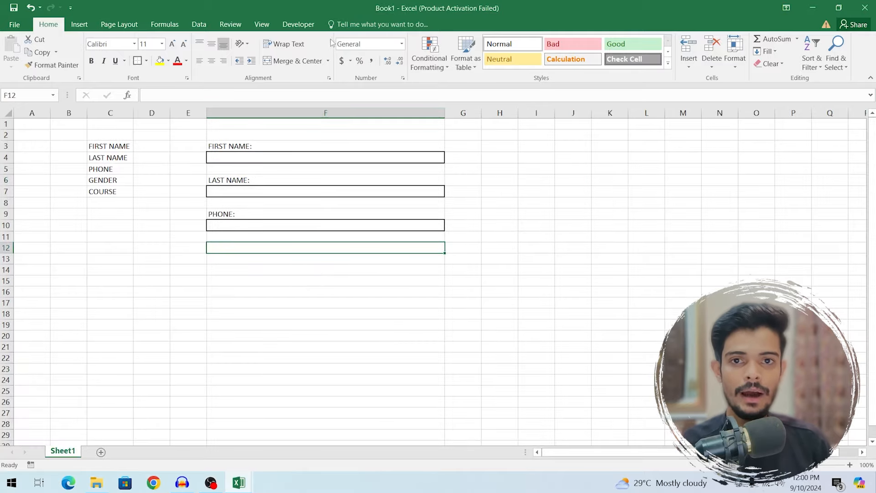
- Tick Developer under Customize Ribbon in Excel Options so the Developer tab appears
left_click(299, 25)
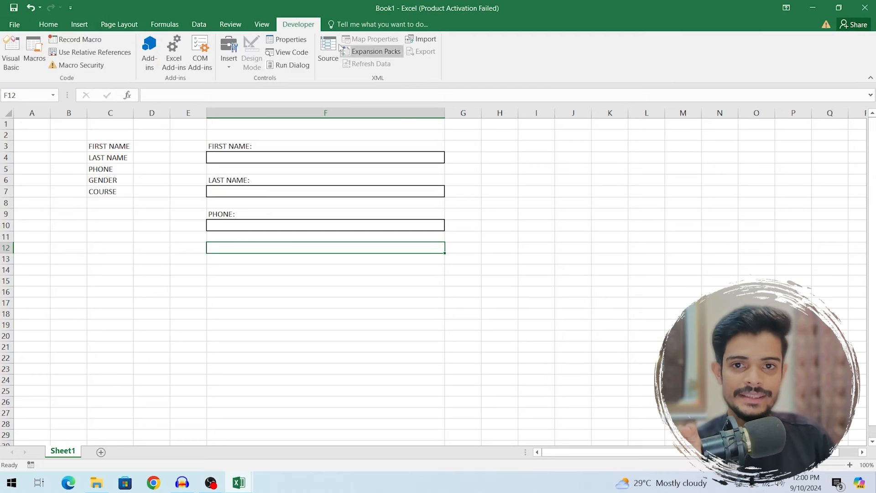
left_click(16, 25)
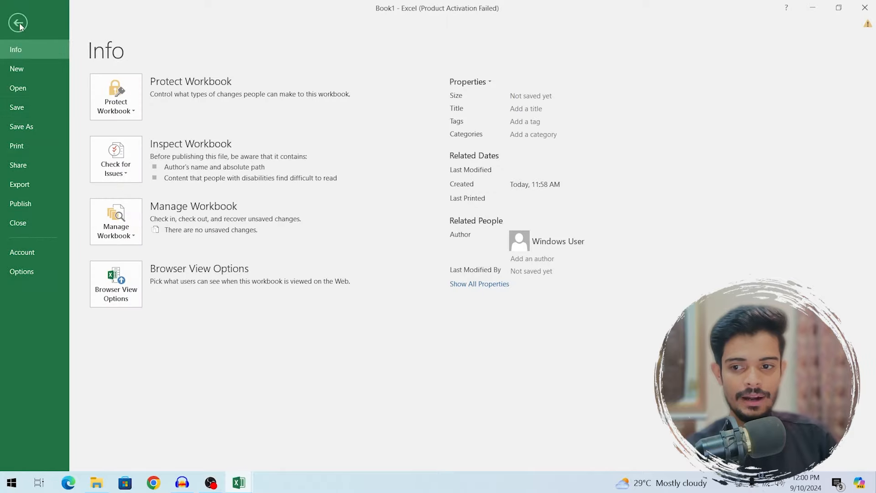
left_click(21, 272)
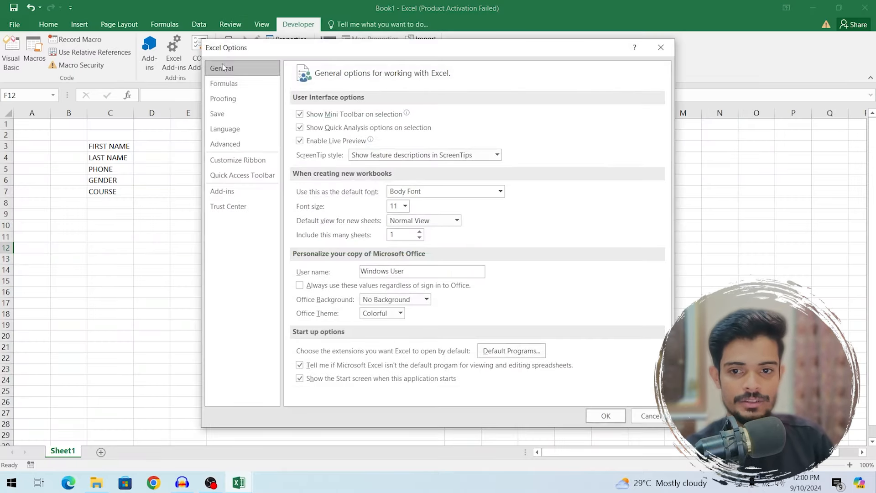
left_click(250, 163)
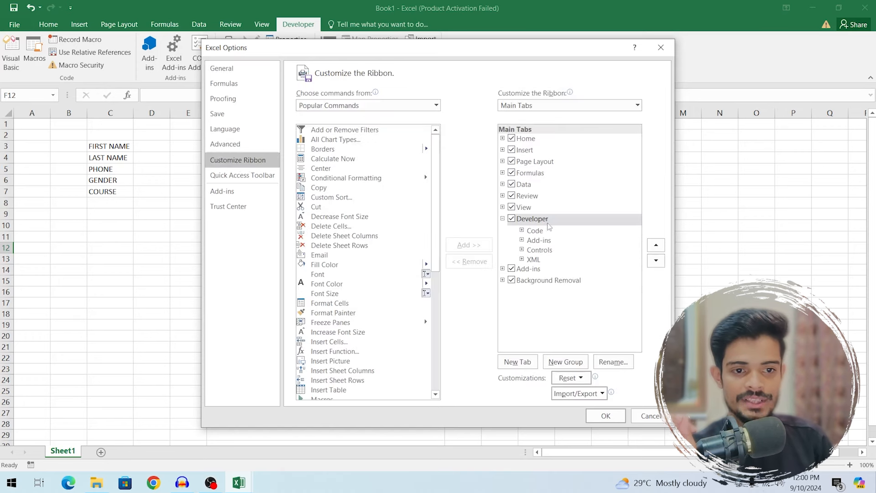
left_click(518, 220)
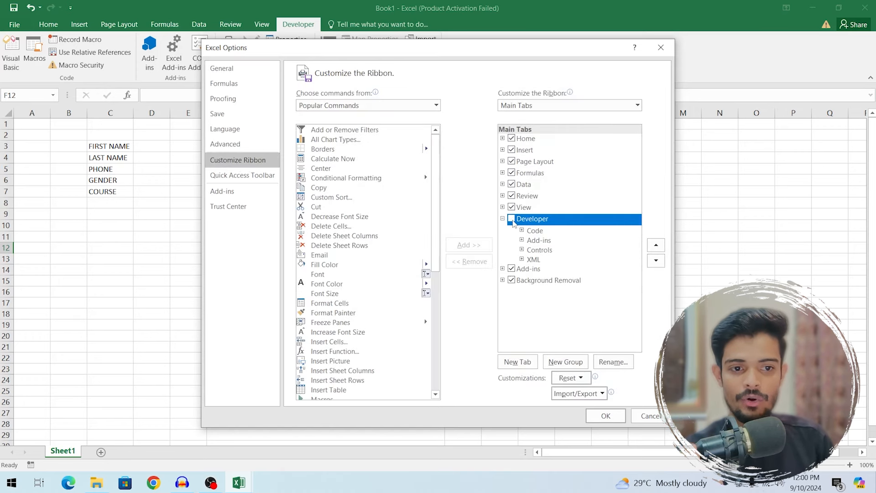
left_click(604, 414)
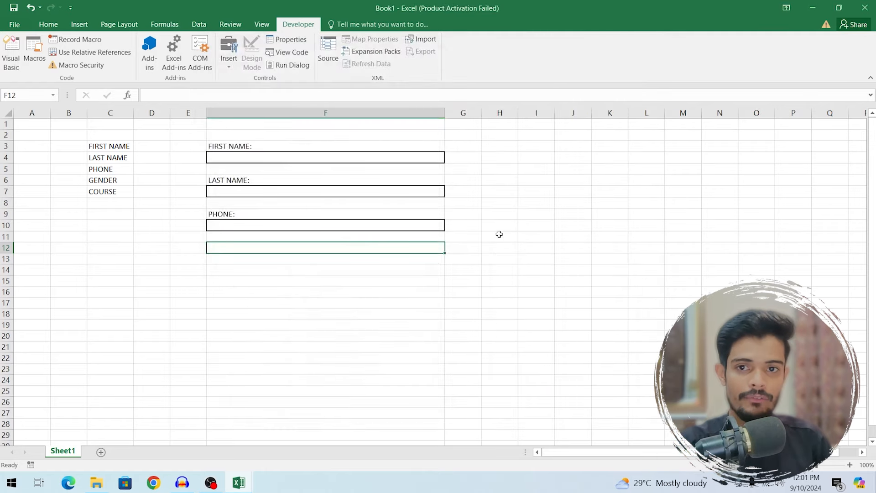
- Draw a Form Control group box across column F and caption it GENDER
left_click(229, 68)
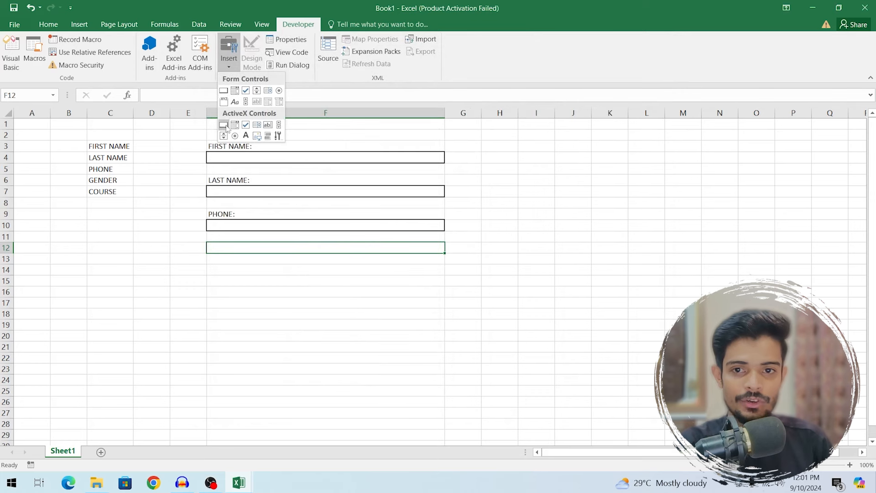
left_click(223, 102)
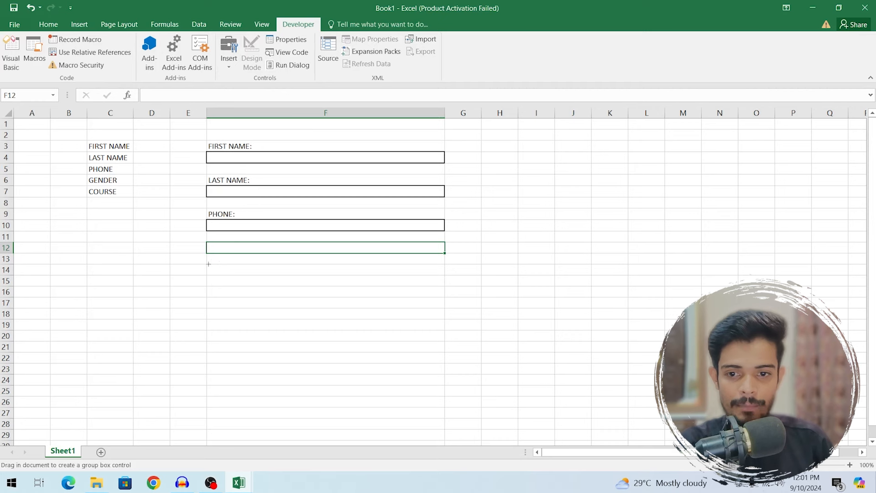
mouse_move(207, 264)
left_mouse_down()
mouse_move(347, 291)
mouse_move(444, 330)
mouse_move(444, 306)
left_mouse_up()
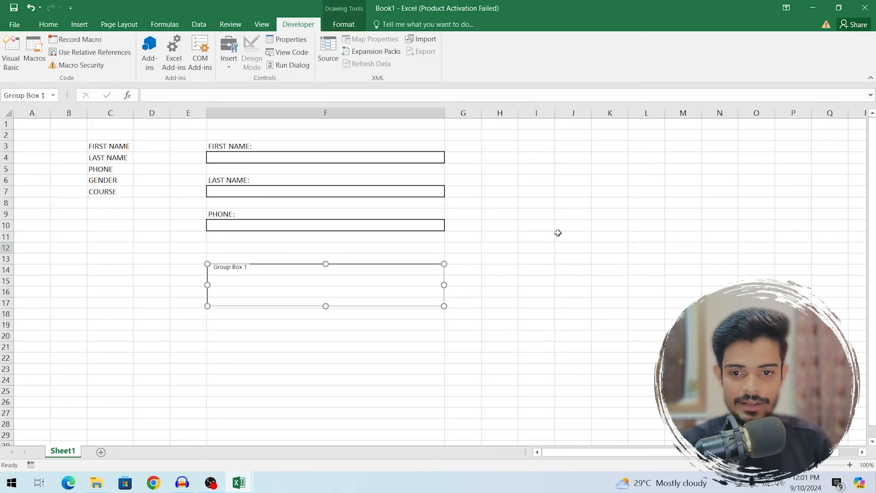
left_click(243, 269)
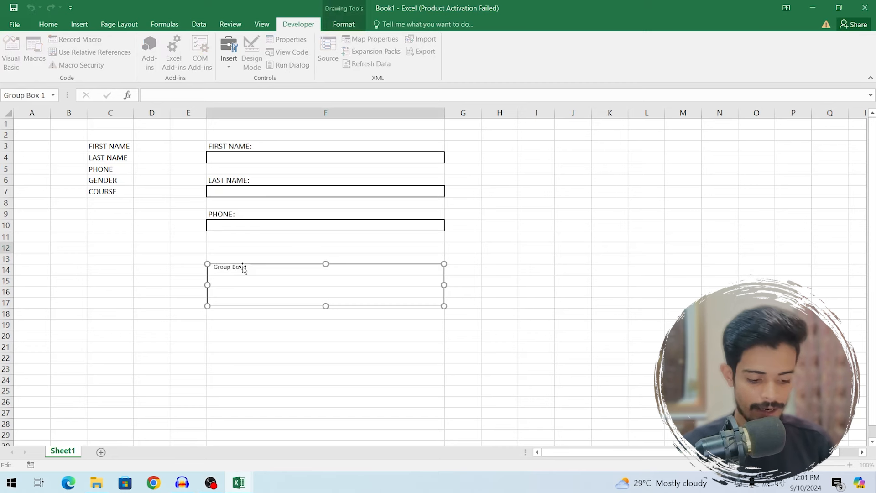
key("Delete")
key("Delete")
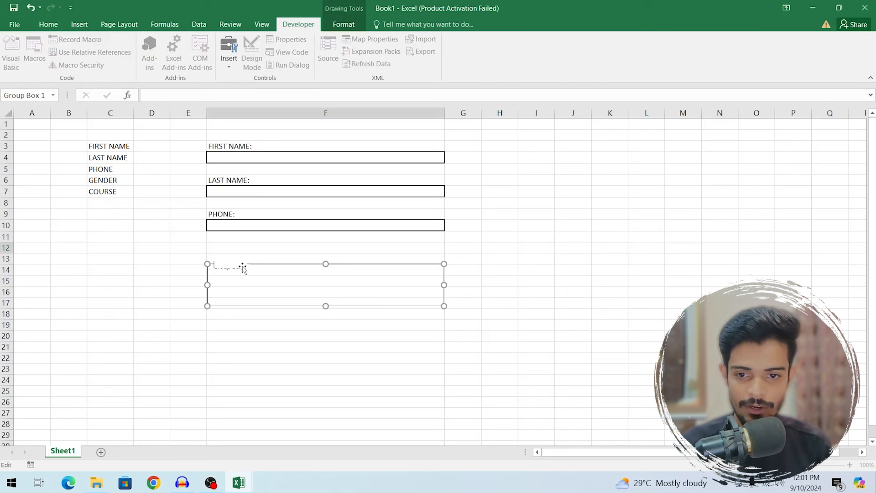
type("GENDER")
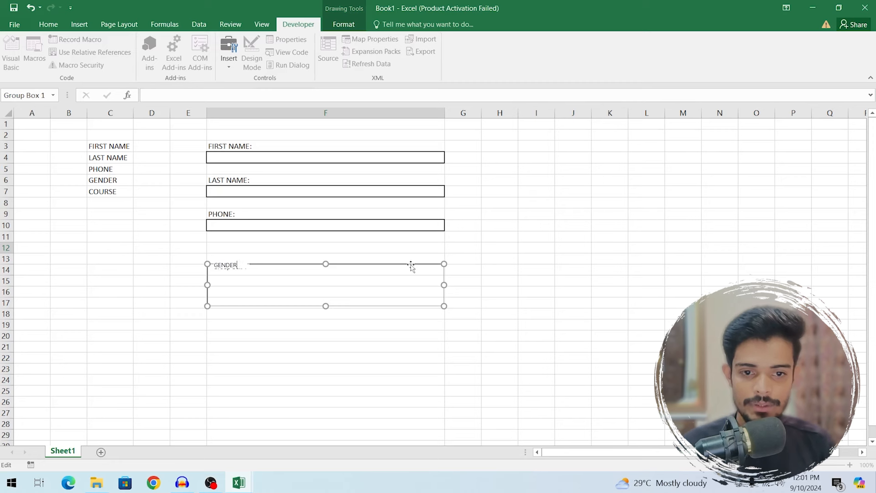
key("ctrl+a")
left_click(496, 293)
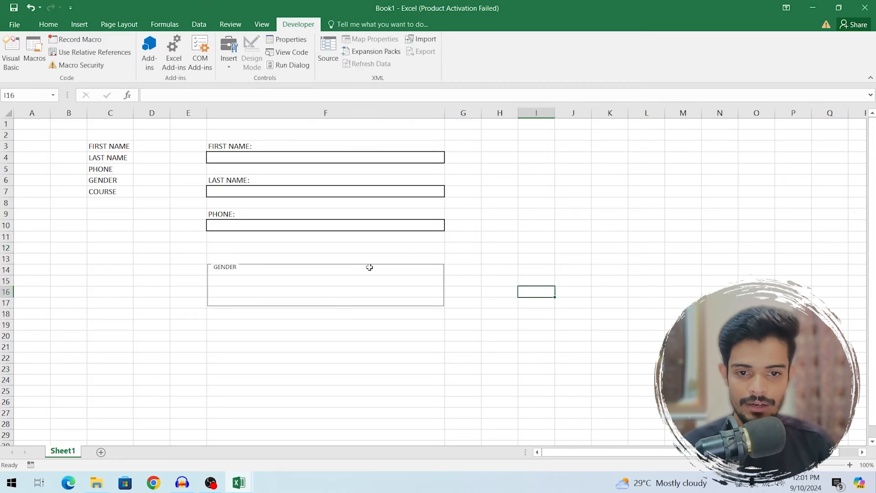
- Move the GENDER frame up so it spans rows 12–15
left_click(398, 270)
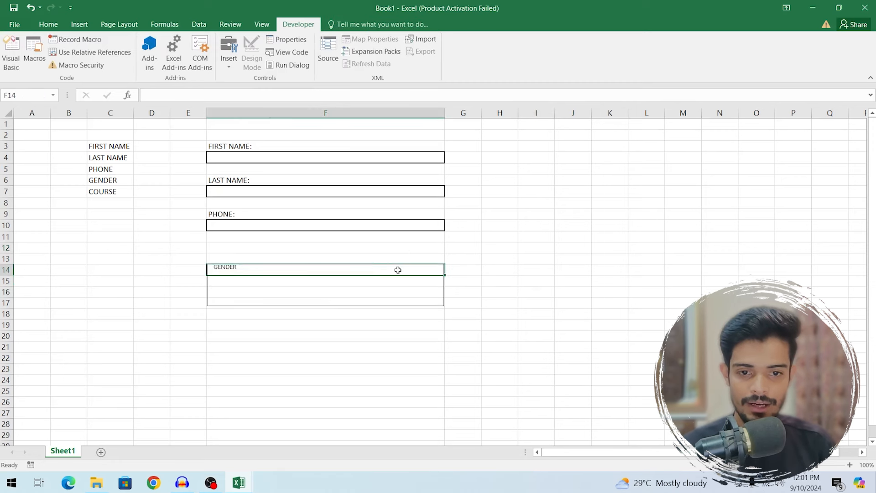
left_click(420, 303)
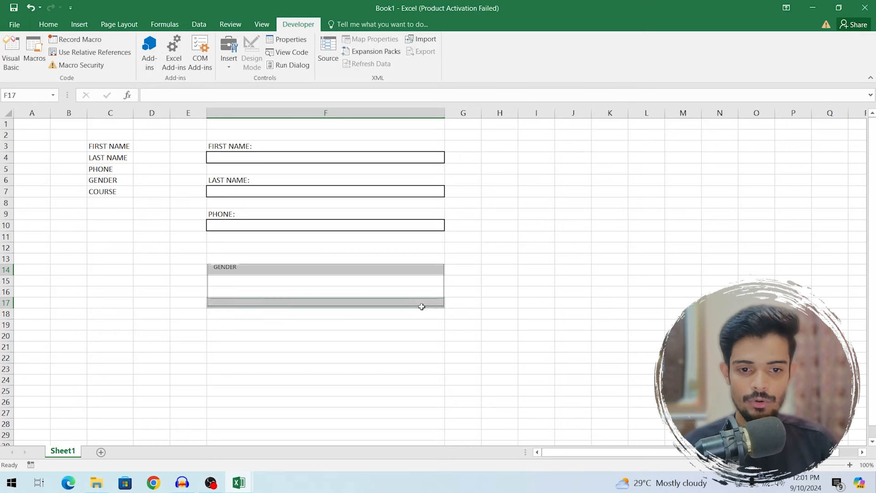
left_click(246, 271)
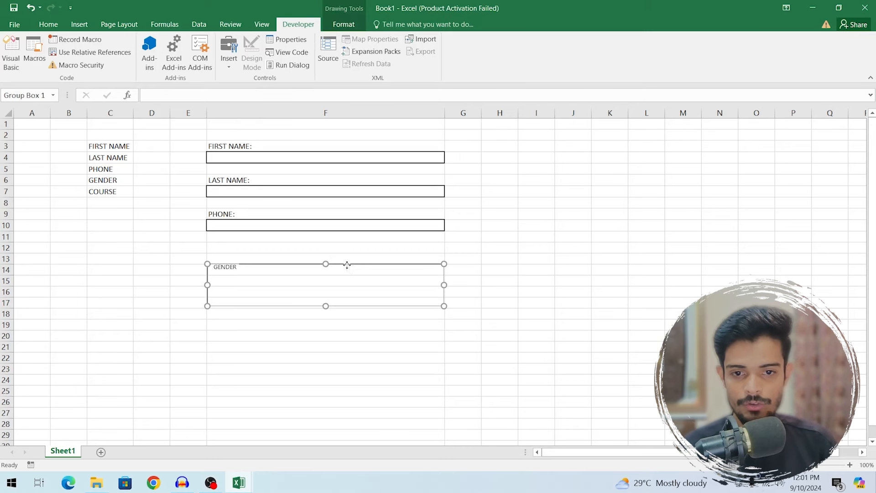
left_click_drag(346, 269, 344, 242)
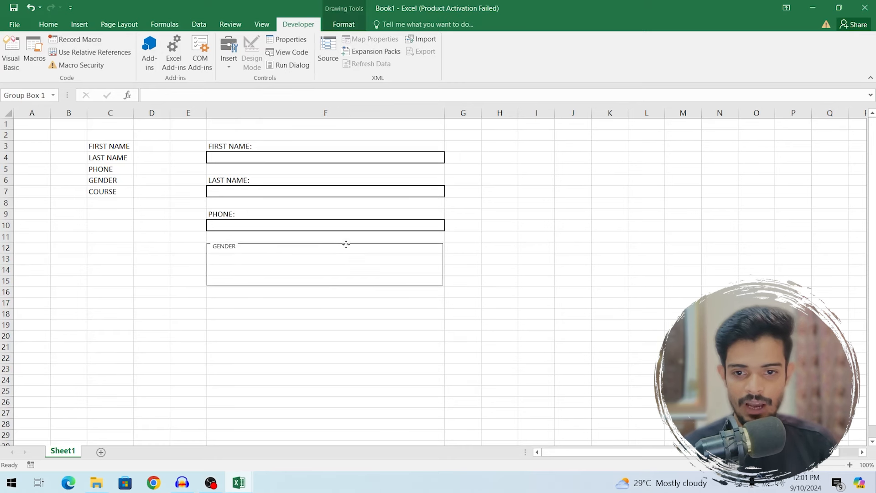
left_click(563, 269)
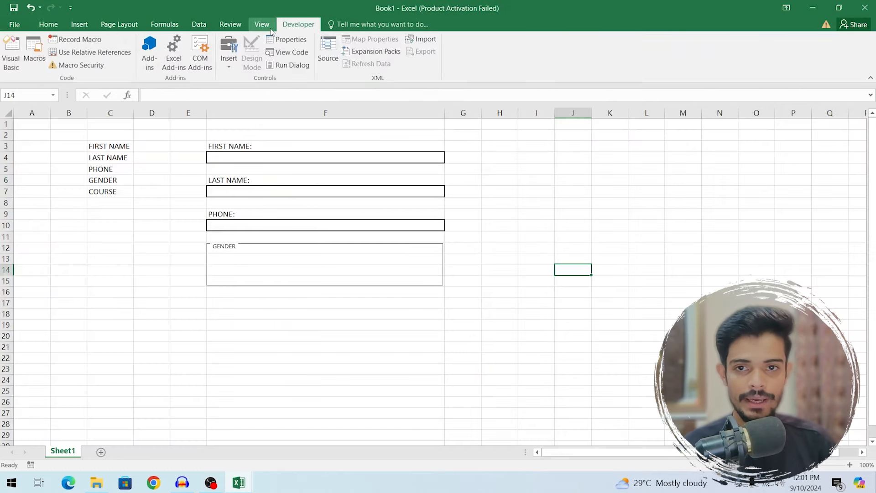
- Draw an option button inside the GENDER frame labelled MALE
left_click(231, 65)
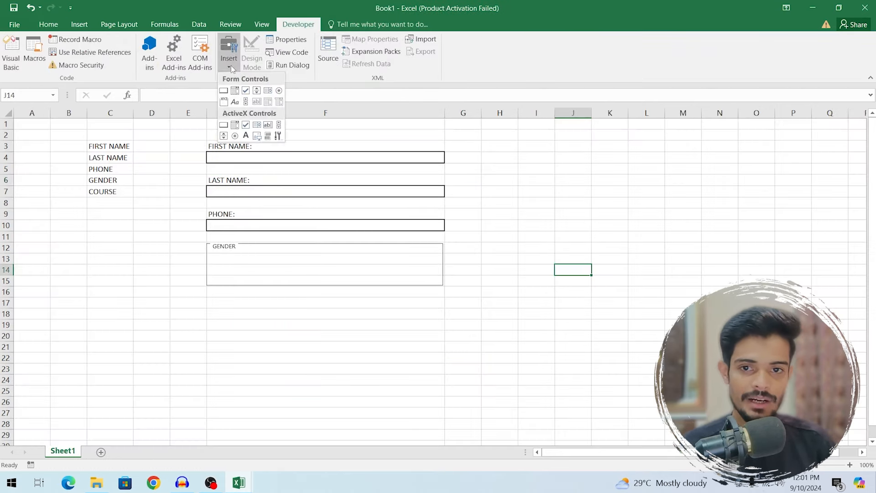
left_click(280, 91)
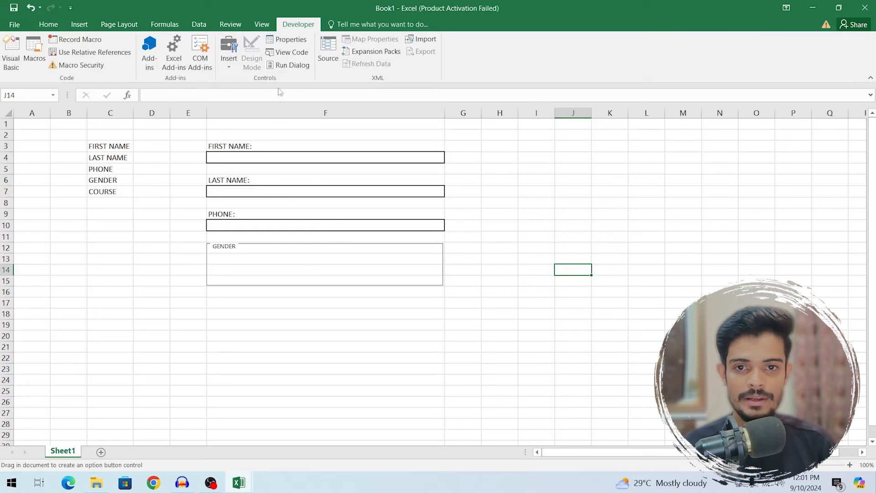
left_click_drag(217, 255, 261, 267)
left_click(254, 260)
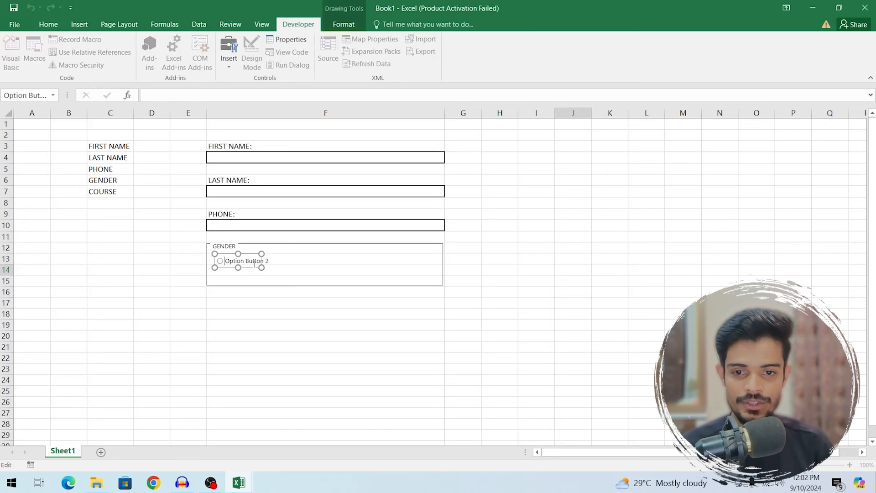
key("Delete")
key("Delete")
key("Delete")
key("Delete")
key("Delete")
key("Delete")
key("Delete")
key("Delete")
key("Delete")
key("Delete")
key("Delete")
key("Delete")
key("Delete")
key("Delete")
key("Delete")
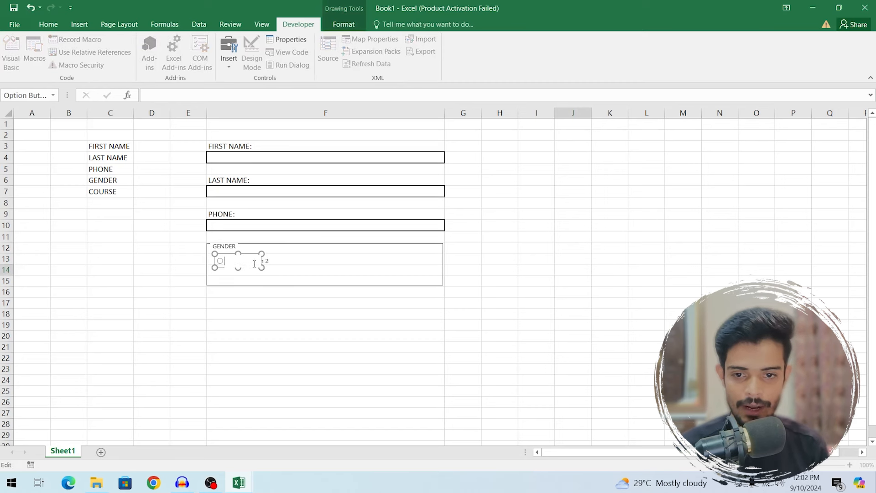
type("MALE")
key("Escape")
left_click(236, 260)
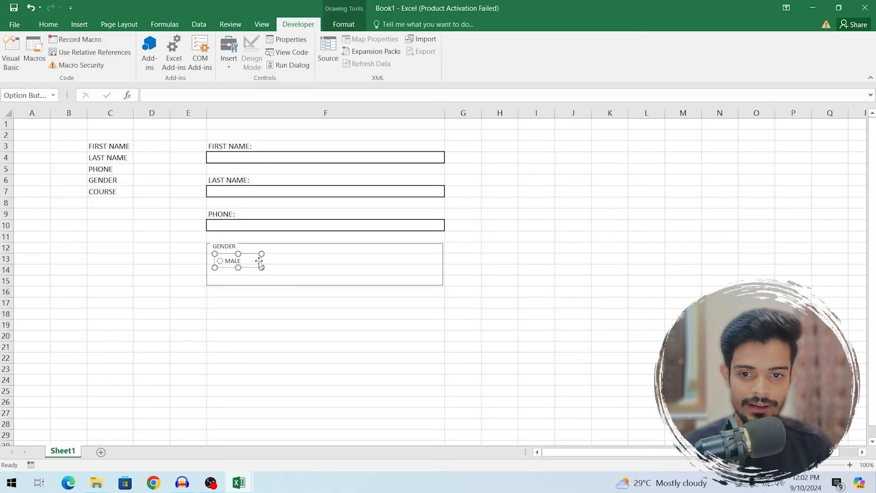
- Copy the MALE option button just below it and relabel the copy FEMALE
mouse_move(259, 261)
left_mouse_down()
mouse_move(255, 277)
mouse_move(250, 271)
left_mouse_up()
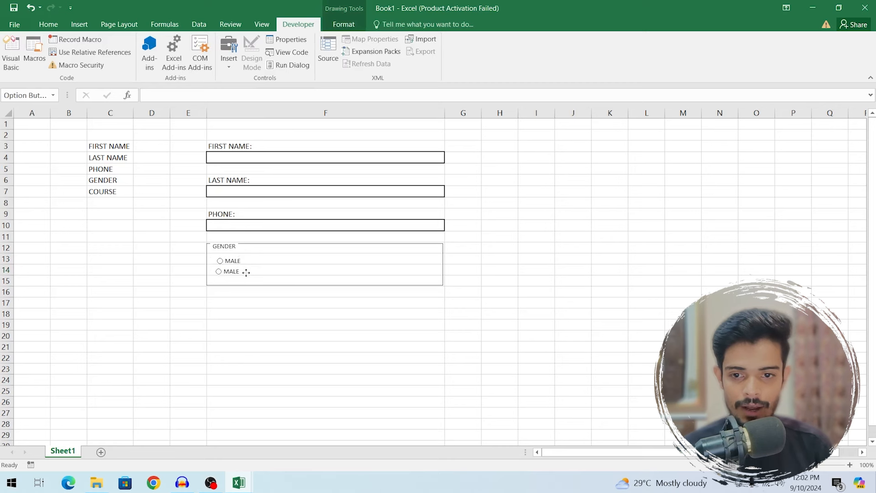
left_click(234, 273)
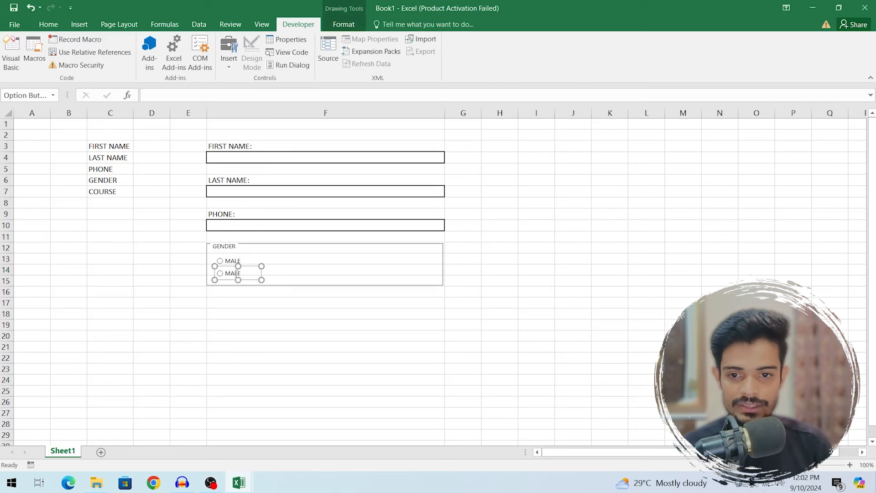
left_click(234, 273)
type("FE")
key("Escape")
key("Escape")
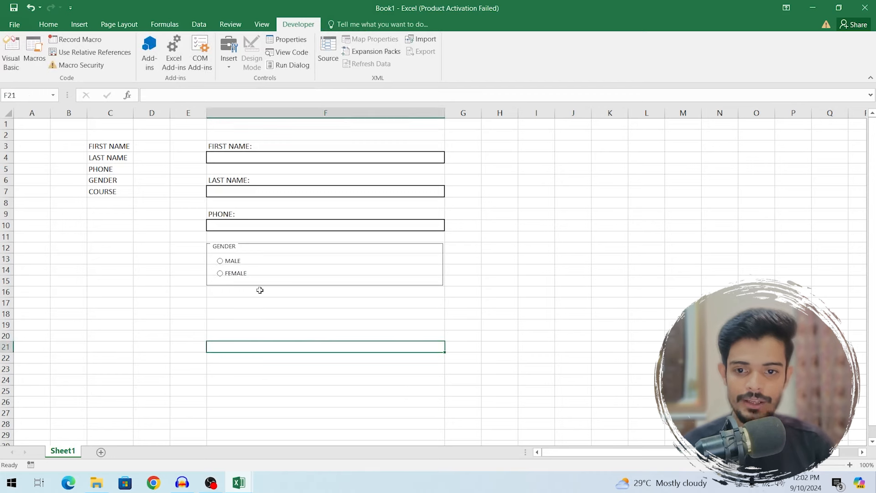
left_click(456, 238)
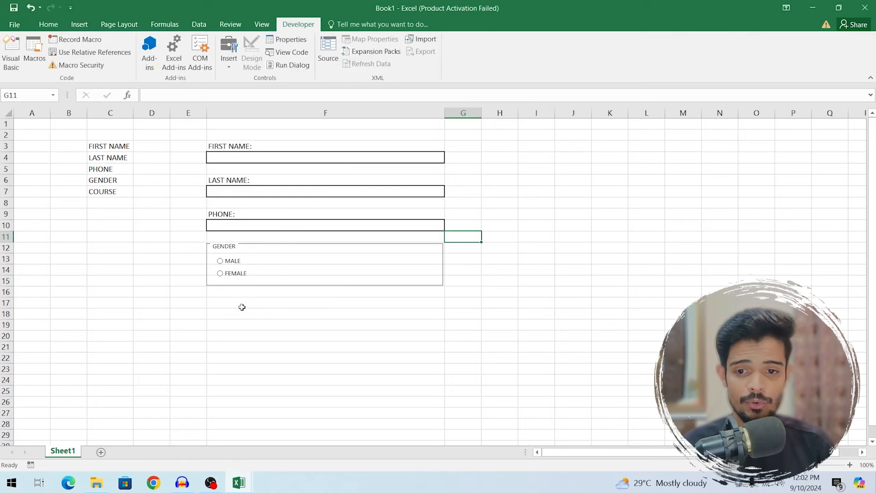
left_click(236, 307)
type("cL")
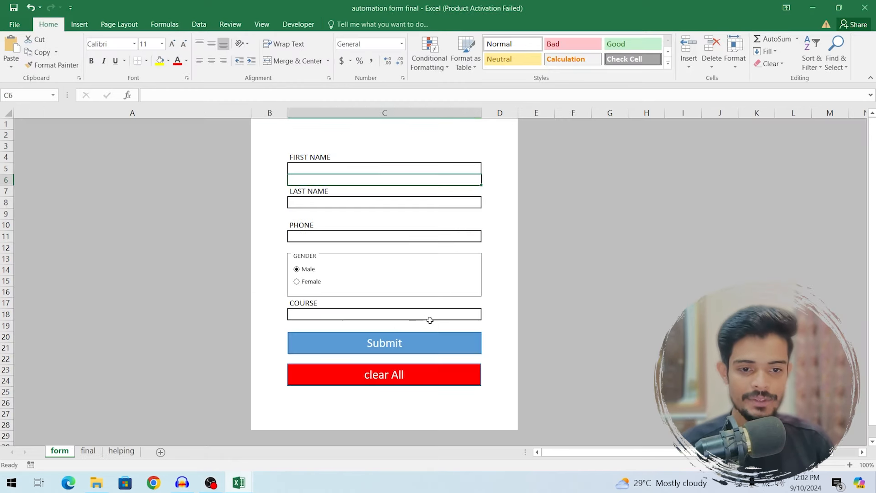
- Preview the finished form's course dropdown, then return to the COURSE entry cell F18
left_click(430, 316)
left_click(486, 314)
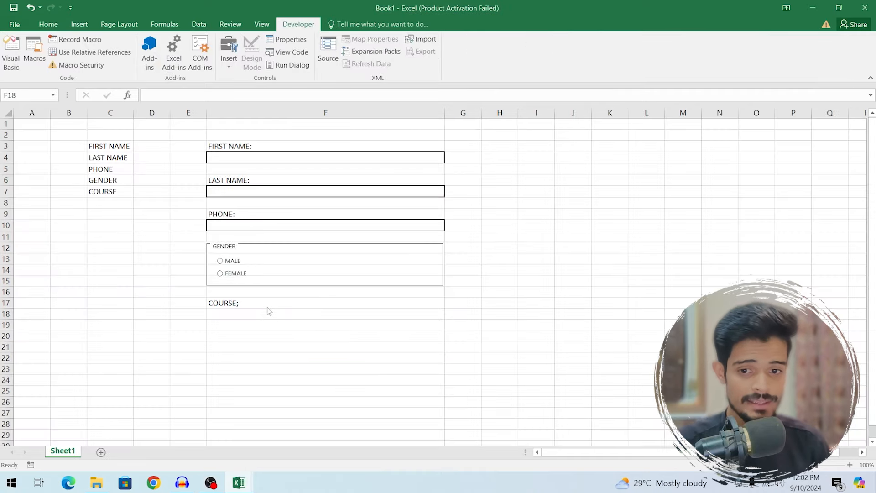
double_click(268, 314)
key("Escape")
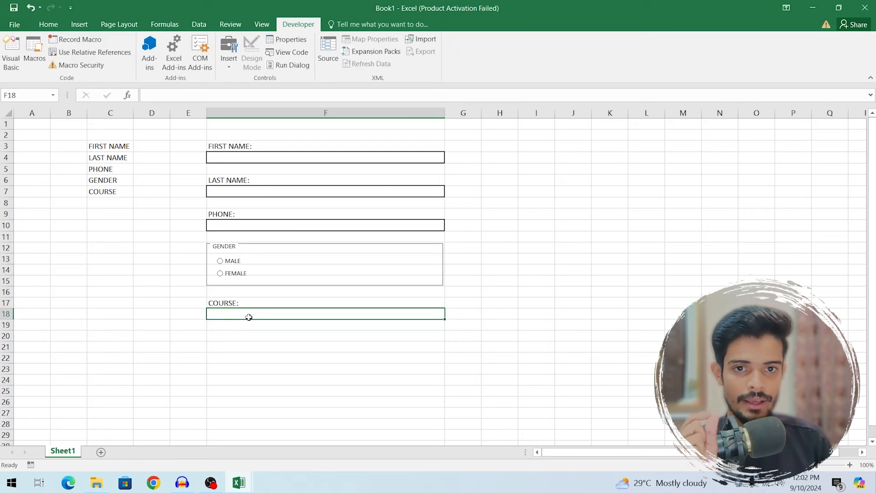
- Apply List data validation to F18 with source WORDPRESS,FIVERR,ZORAINTECH
left_click(200, 24)
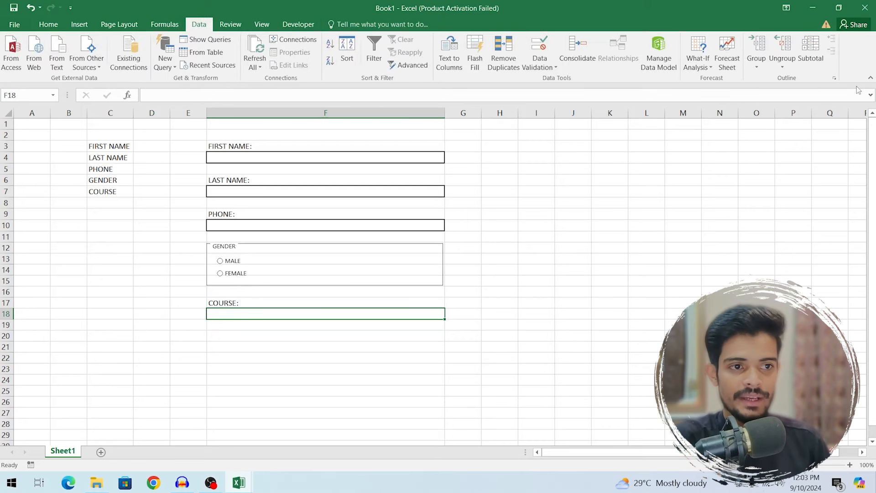
left_click(542, 69)
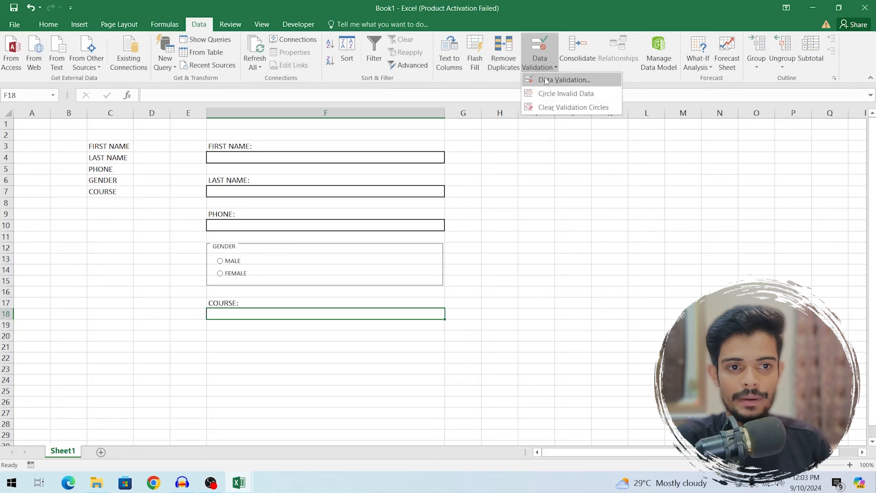
left_click(545, 81)
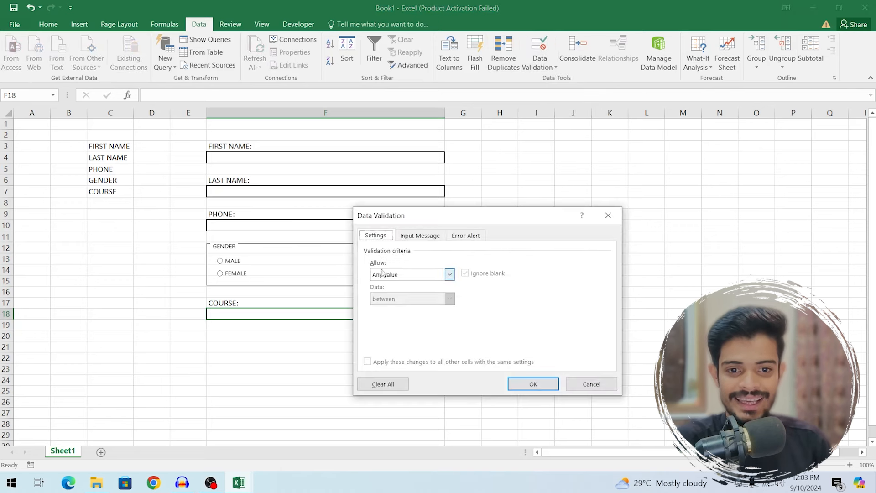
left_click(449, 274)
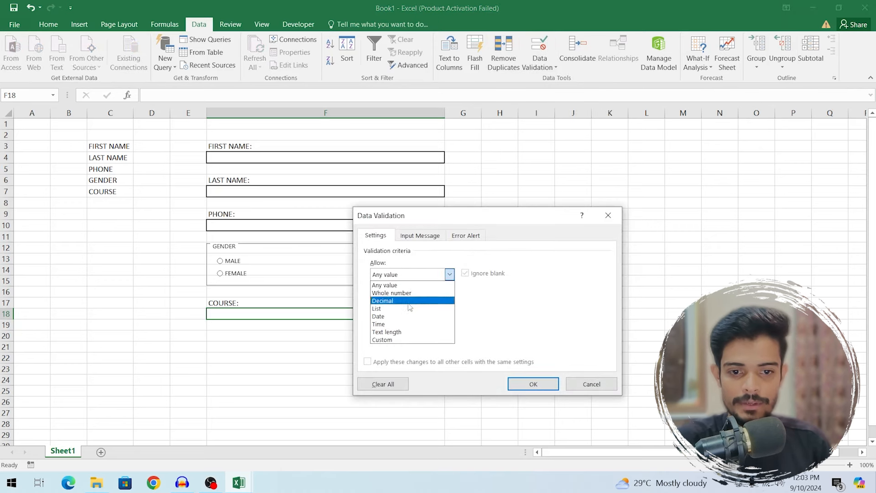
left_click(409, 308)
left_click(512, 322)
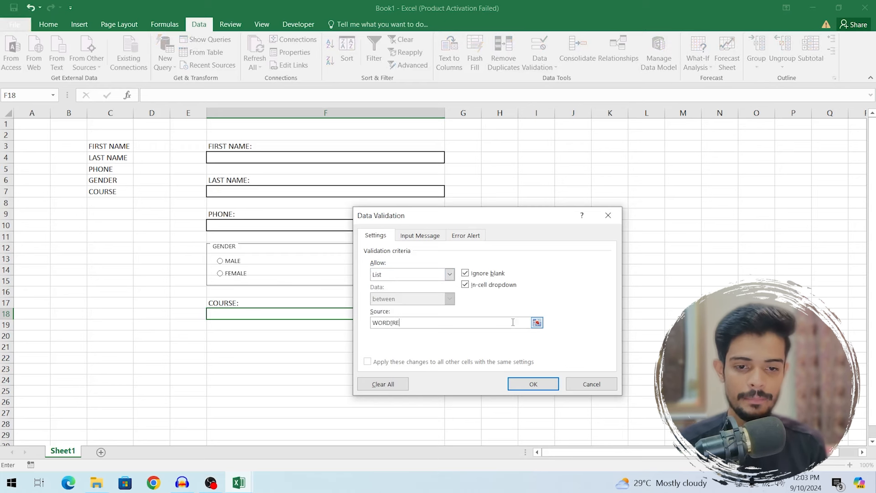
type("WORDPRESS,FIVERRM")
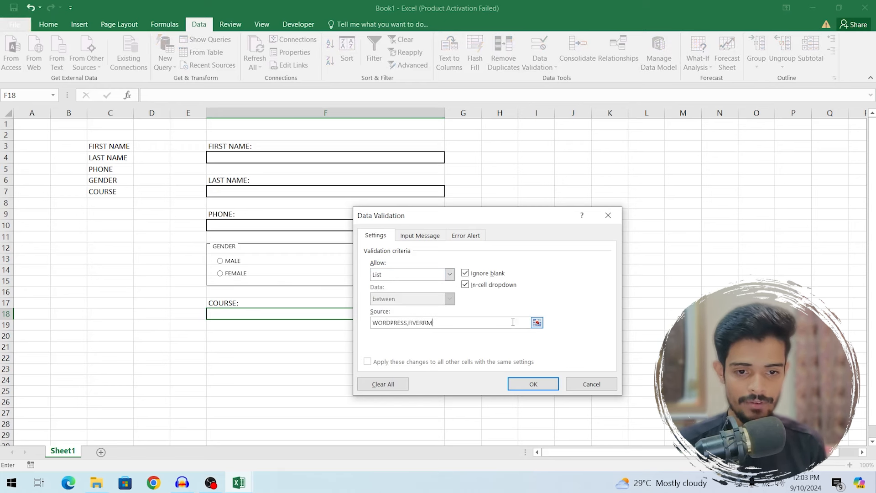
key("BackSpace")
type(",ZORAINTECH")
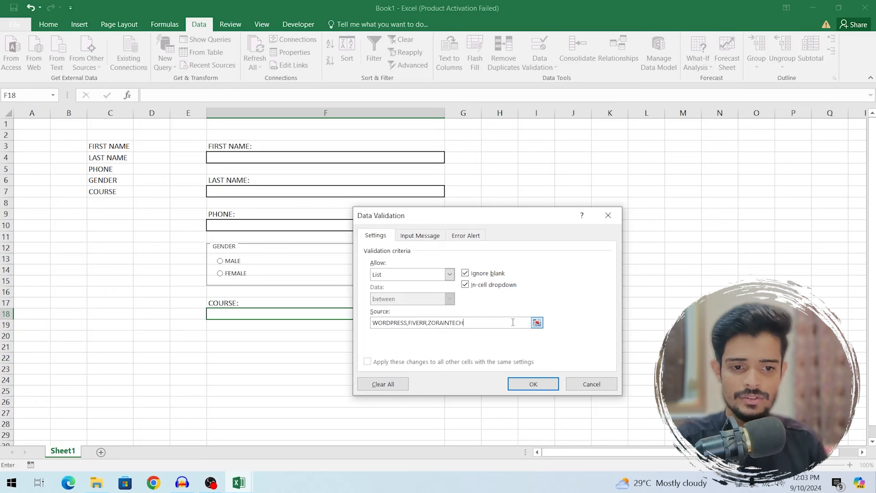
left_click(540, 388)
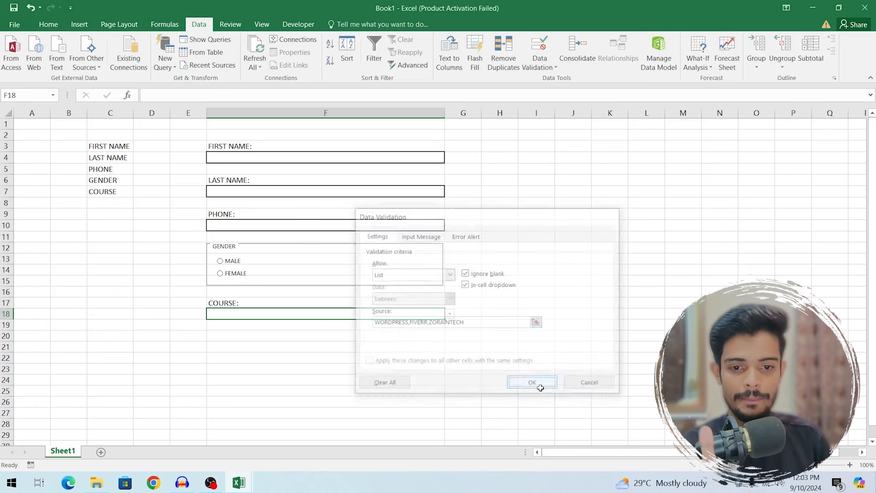
- Test the F18 course dropdown, then click away to cell L11
left_click(450, 314)
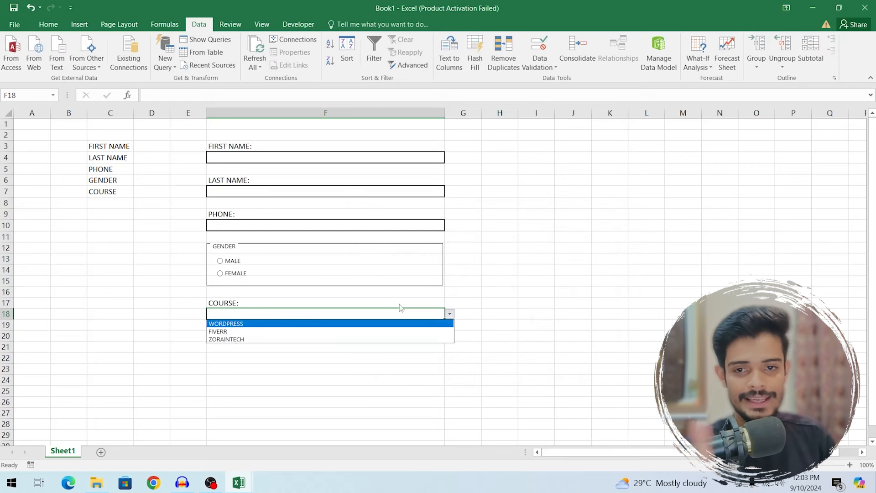
left_click(450, 313)
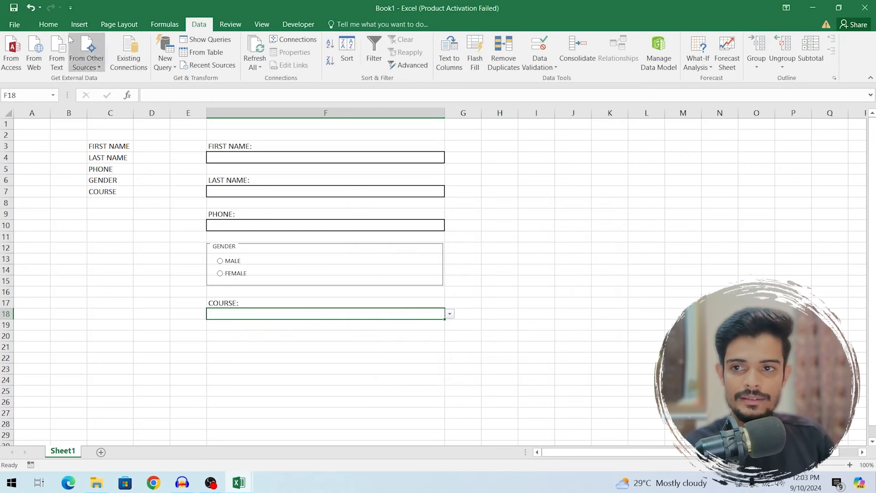
left_click(48, 25)
left_click(641, 235)
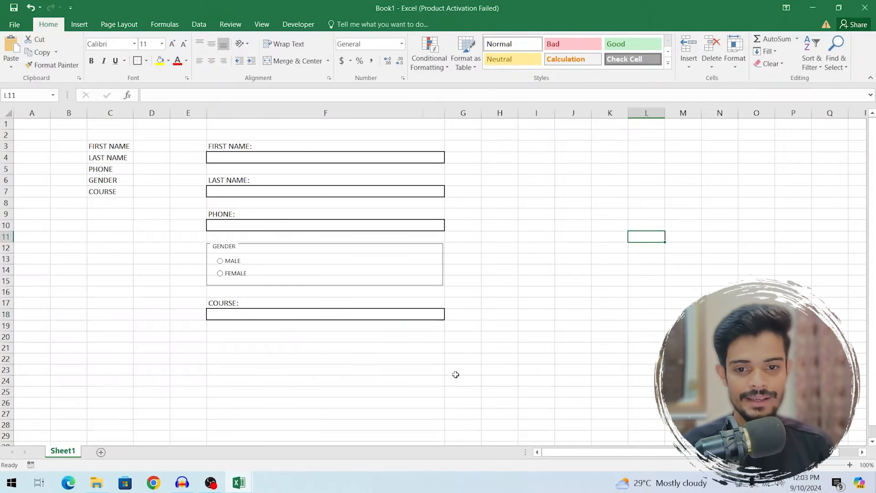
- Draw a rectangle across F20:F21 below COURSE and label it SUBMIT
left_click(267, 342)
left_click(79, 25)
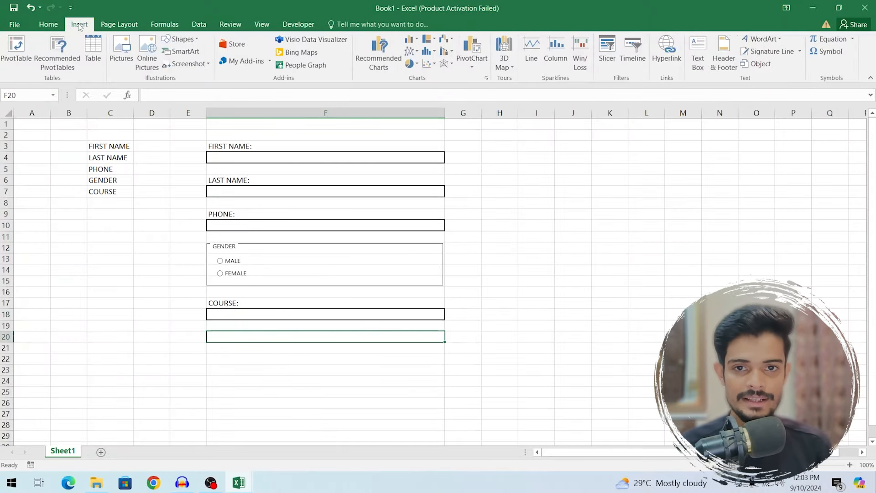
left_click(181, 39)
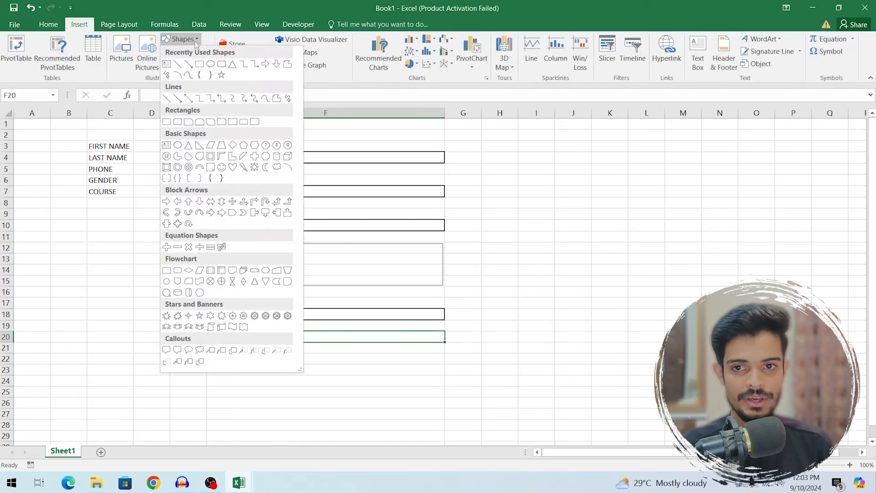
left_click(199, 65)
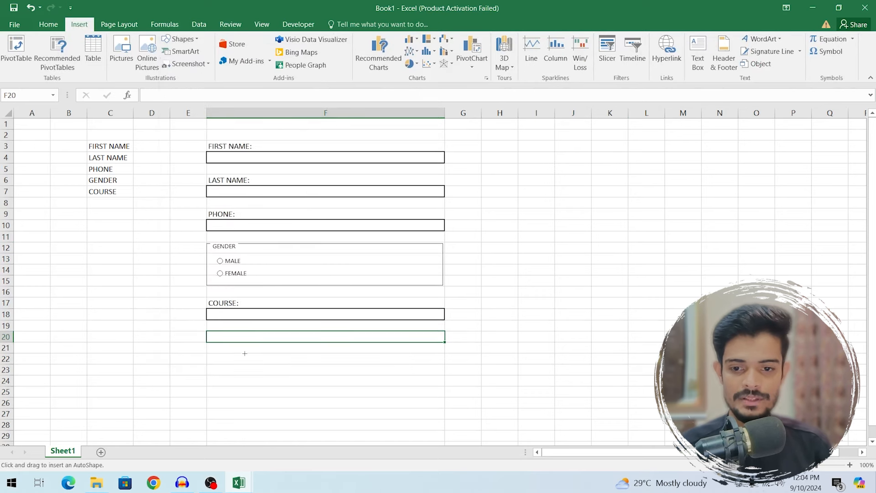
mouse_move(207, 330)
left_mouse_down()
mouse_move(406, 360)
mouse_move(445, 354)
left_mouse_up()
type("S")
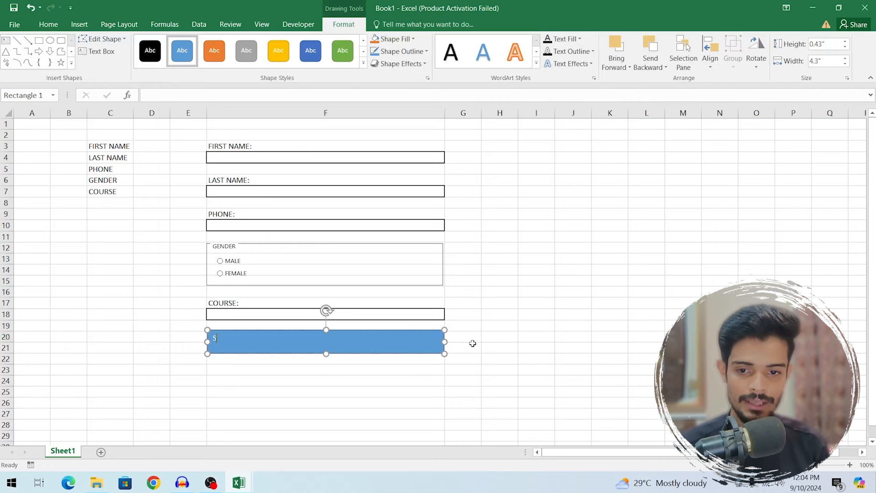
type("UBMIT")
left_click(472, 360)
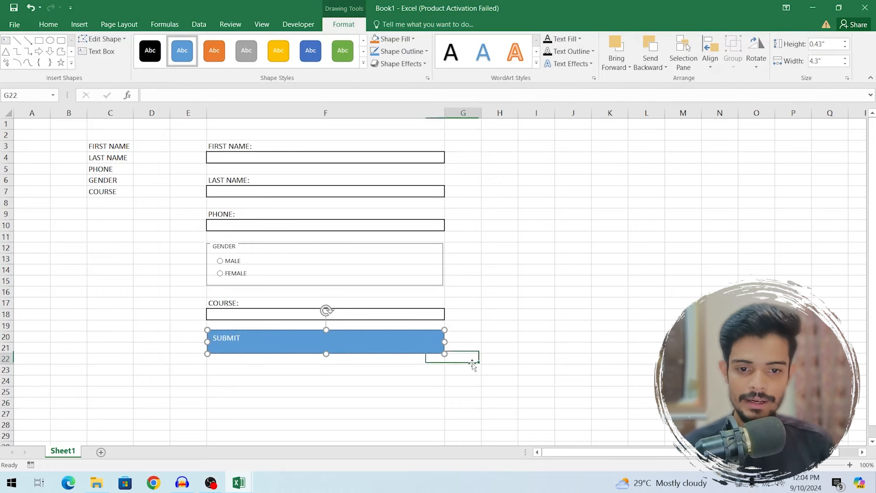
- Center the SUBMIT text at 18 points and duplicate the button beneath it
left_click(407, 345)
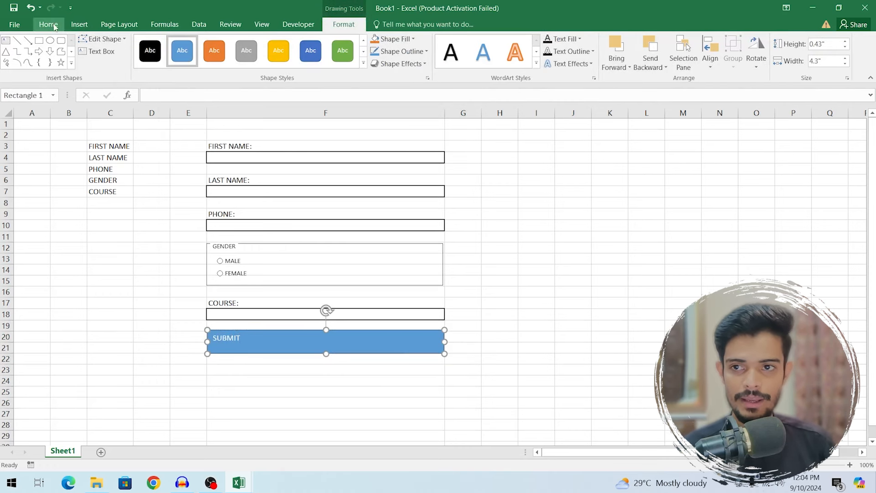
left_click(49, 25)
left_click(211, 45)
left_click(212, 61)
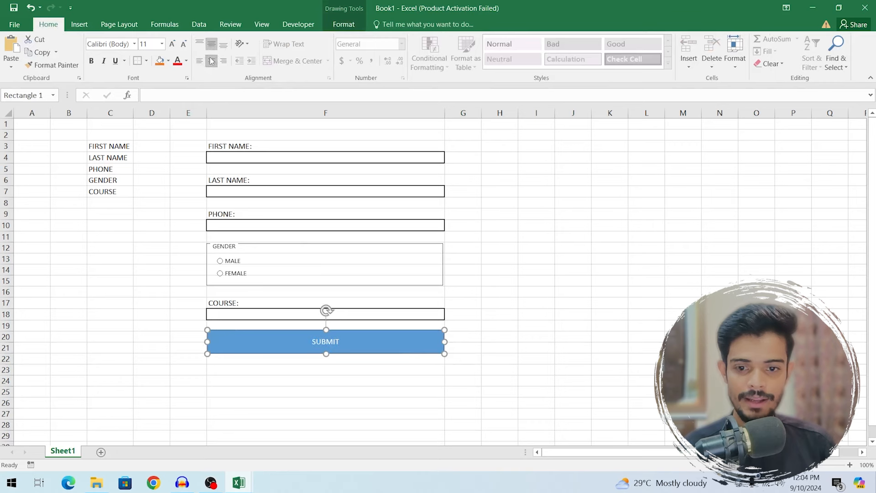
left_click(162, 44)
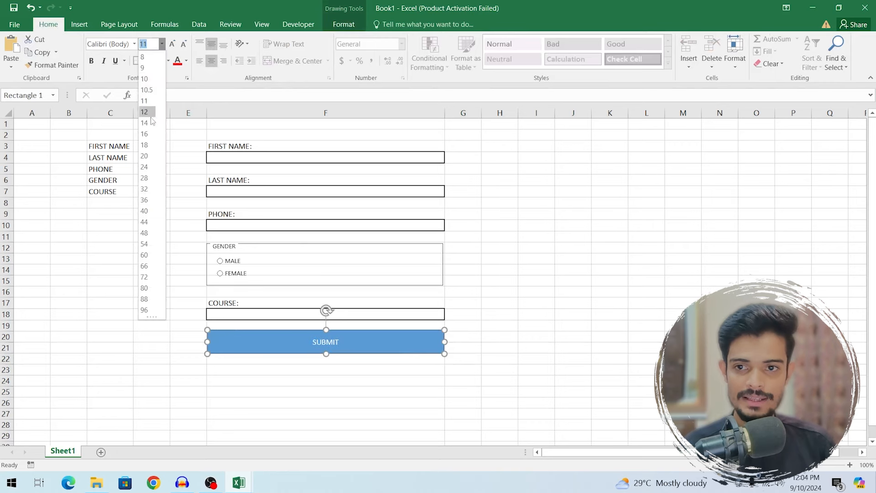
left_click(150, 148)
left_click(607, 251)
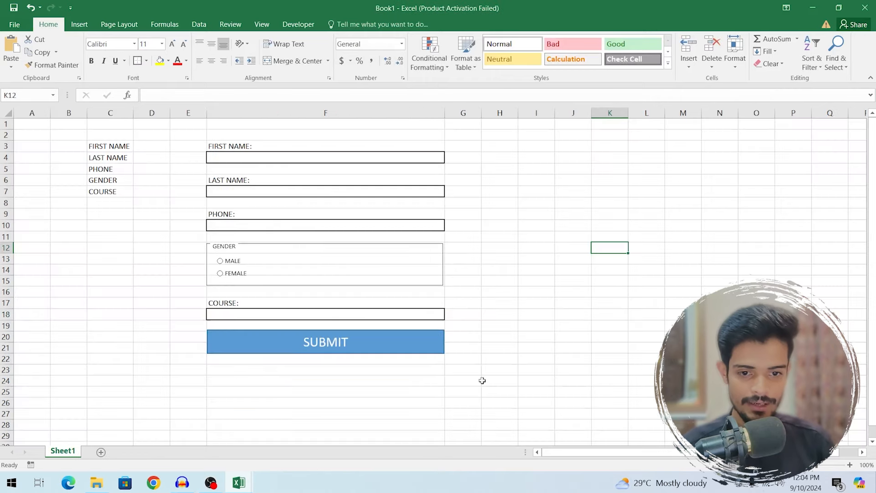
left_click(431, 352)
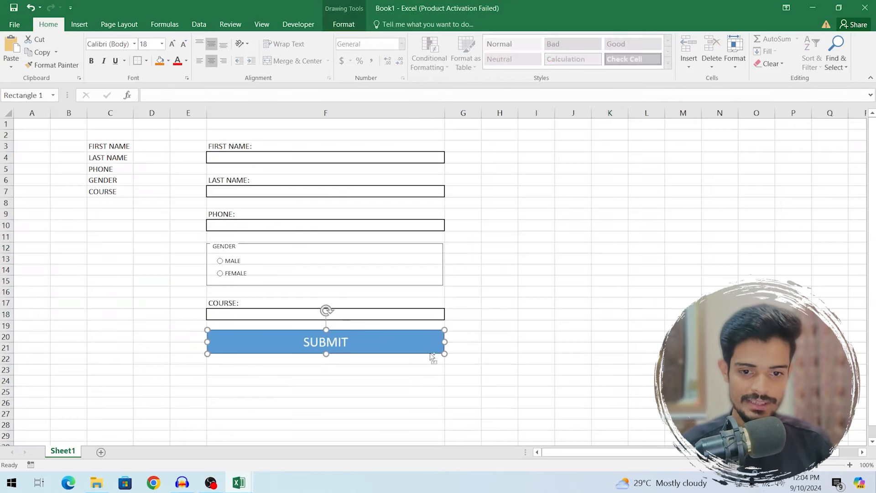
left_click_drag(432, 355, 420, 376)
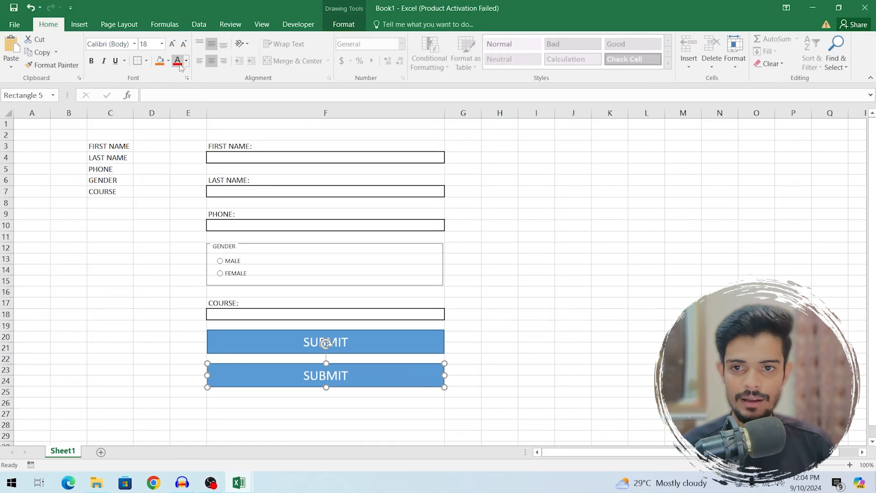
- Fill the copied button red, relabel it CLEAR ALL, and delete the C3:C8 labels
left_click(168, 61)
left_click(335, 375)
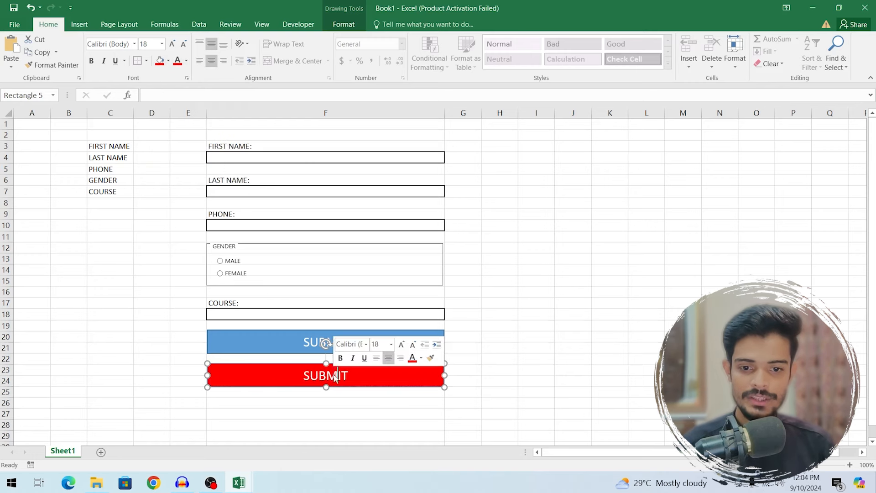
type("CLEAR ALL")
left_click(557, 340)
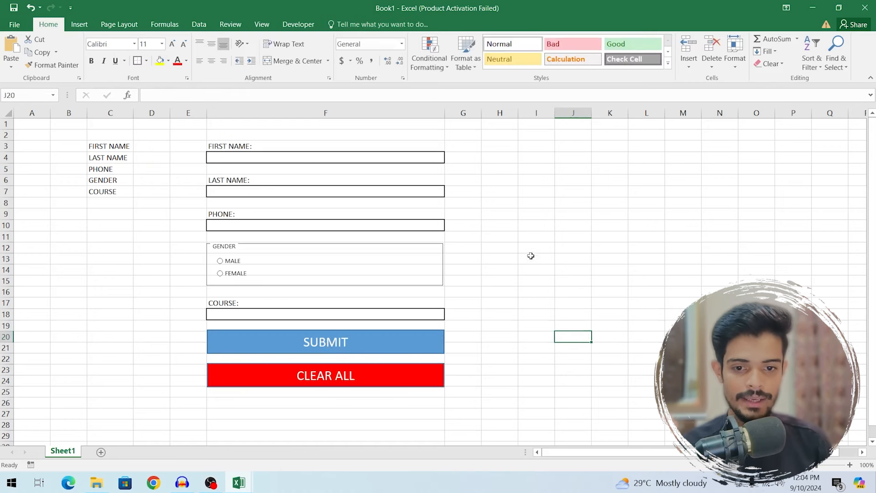
left_click(529, 215)
left_click_drag(110, 146, 111, 203)
key("Delete")
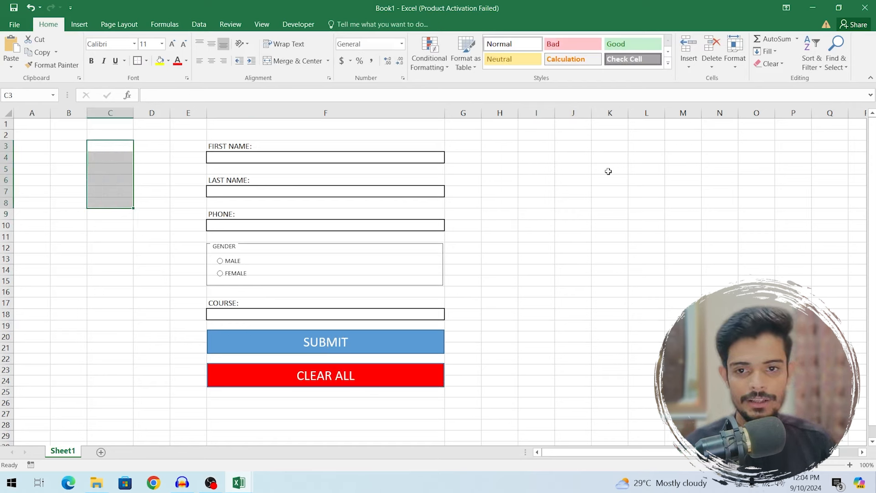
- Rename the form sheet Sheet1 to FORMTEST
left_click(610, 169)
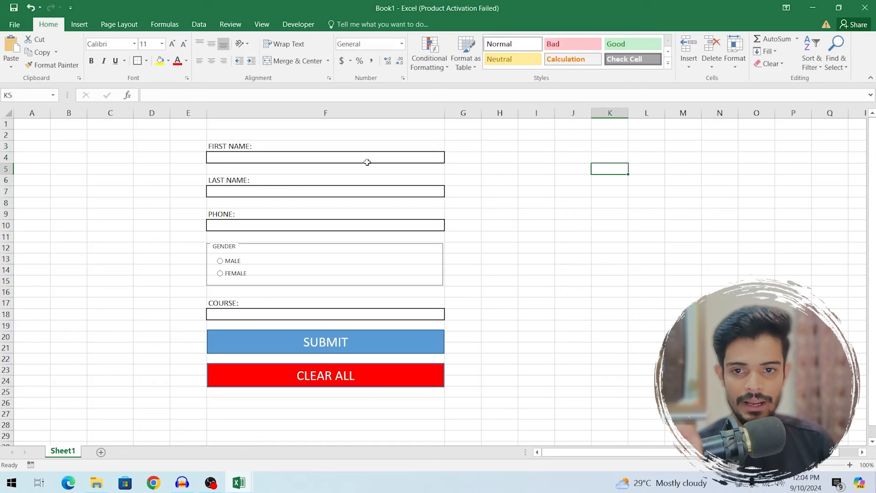
left_click(265, 157)
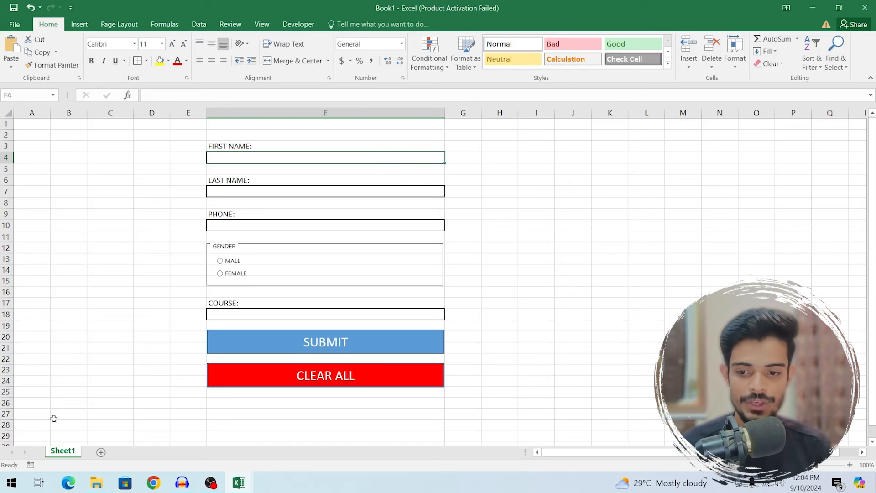
double_click(76, 452)
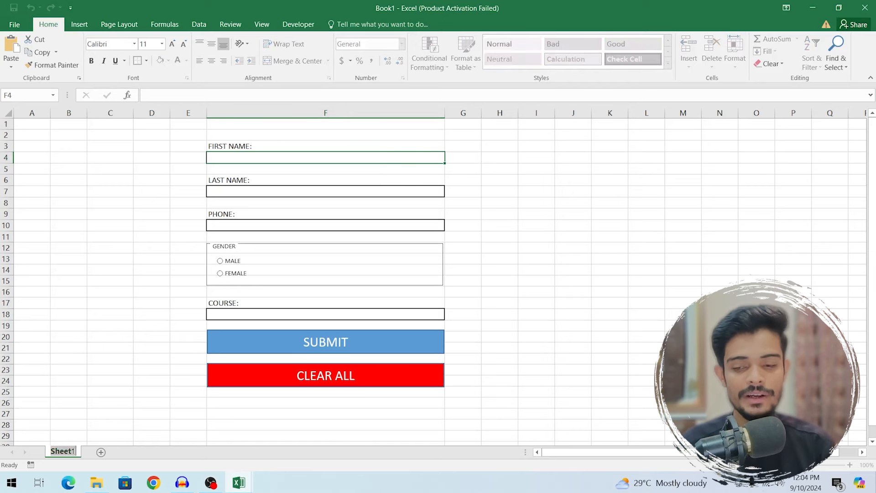
type("FORMTEST")
left_click(84, 444)
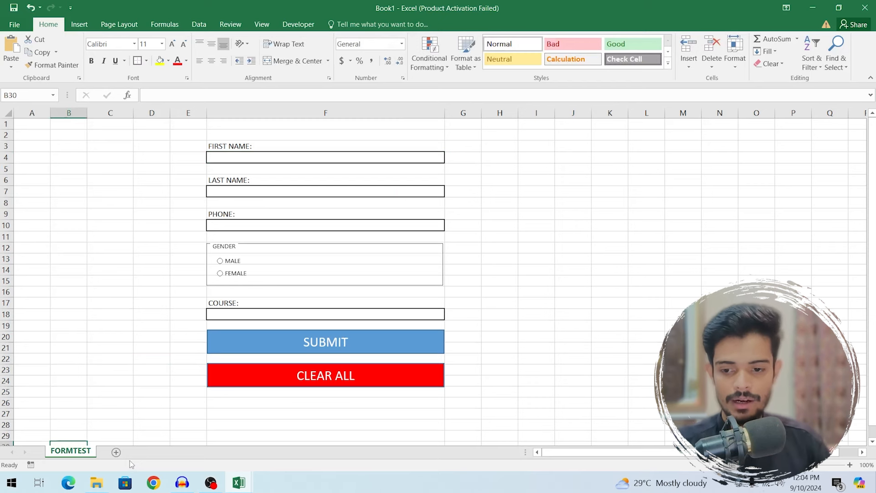
left_click(577, 204)
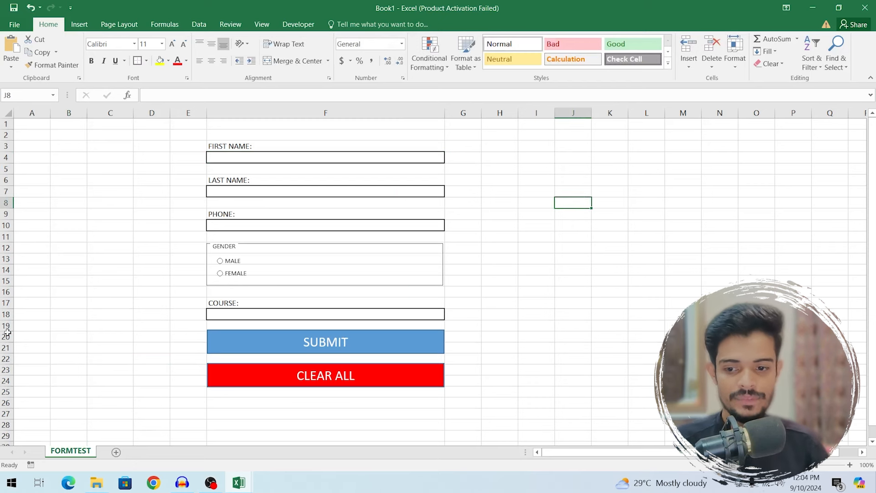
- Add two new sheets and rename Sheet2 to DATABASE
left_click(117, 452)
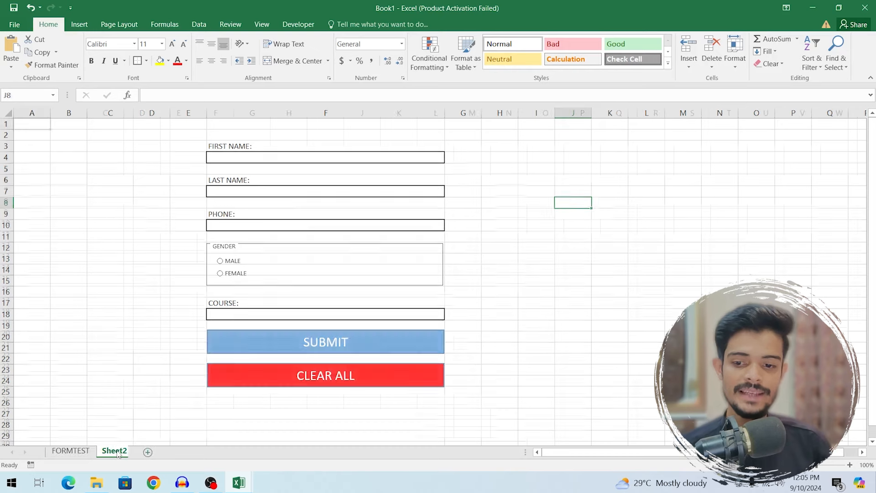
left_click(152, 452)
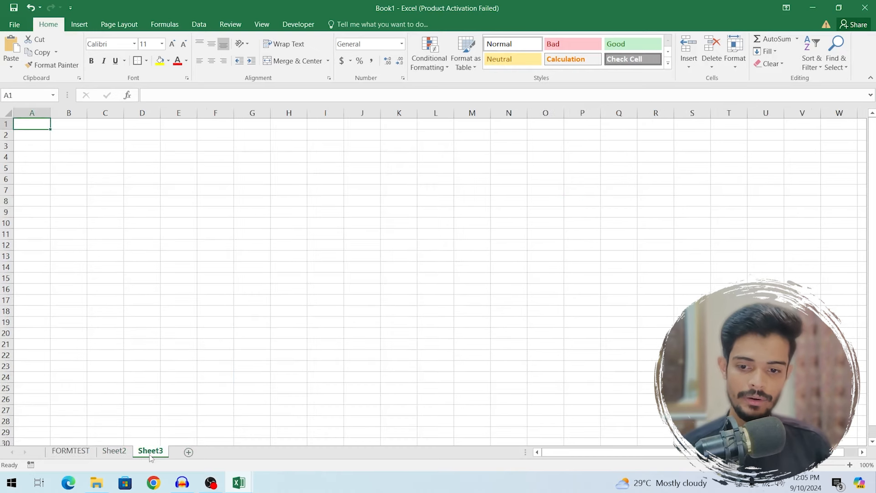
left_click(124, 455)
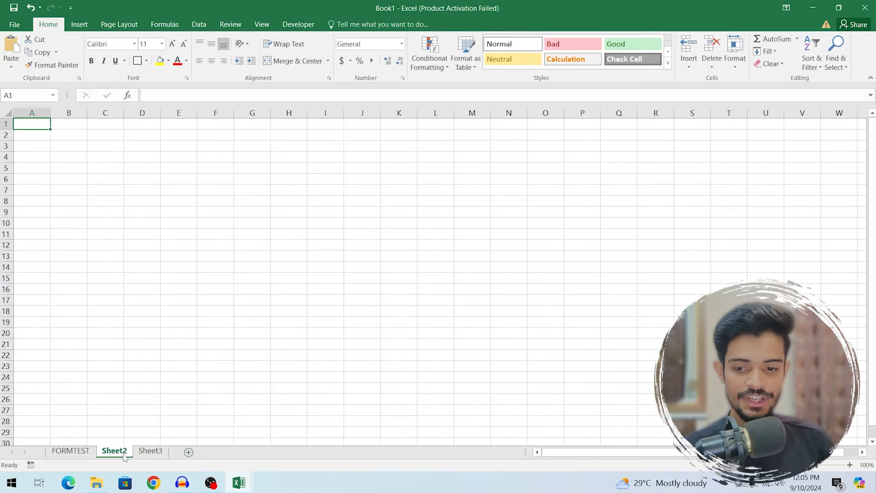
double_click(114, 451)
type("DATABASE")
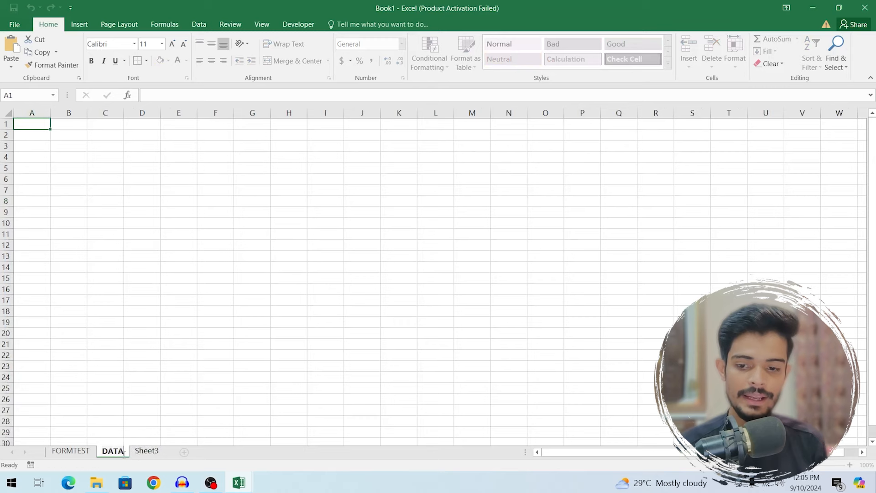
key("Return")
- Rename Sheet3 to HELPINGSHEET and return to the FORMTEST sheet
double_click(167, 451)
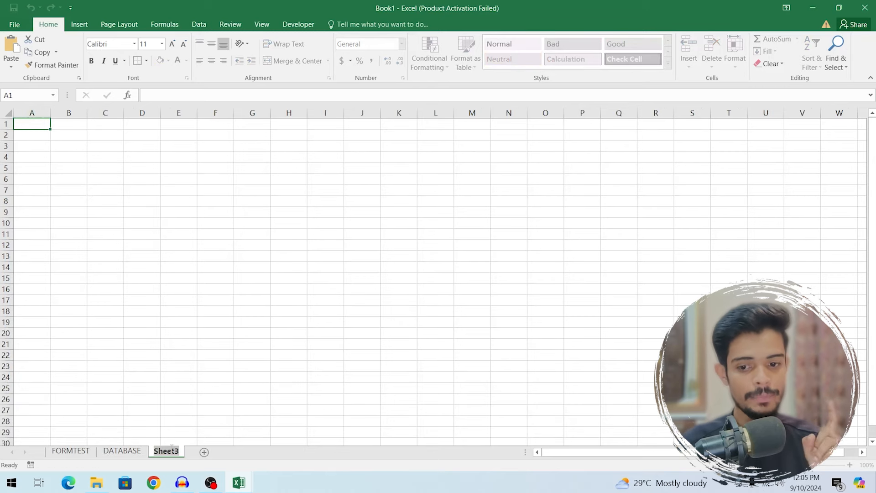
type("HELPINGSHEET")
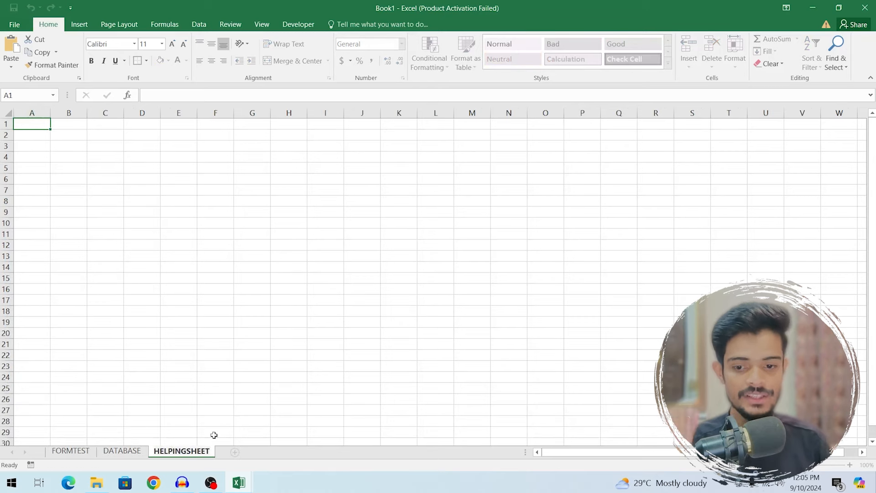
left_click(71, 451)
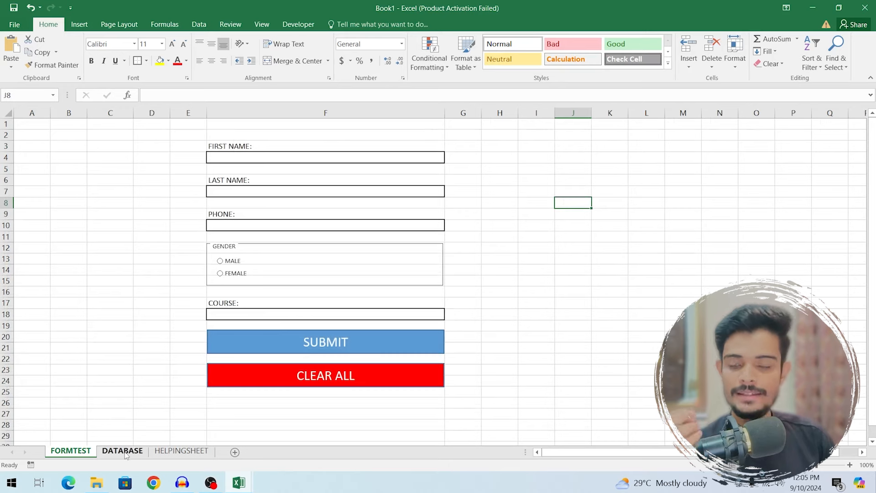
left_click(125, 452)
left_click(199, 451)
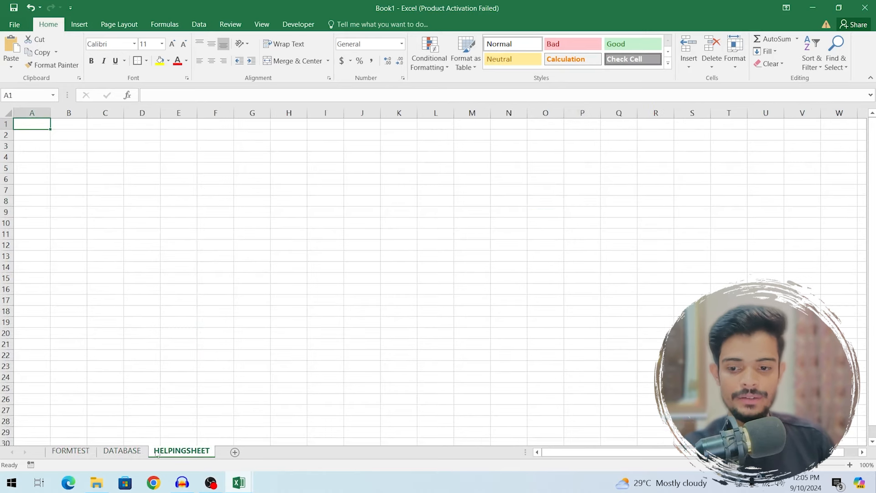
left_click(122, 451)
left_click(89, 451)
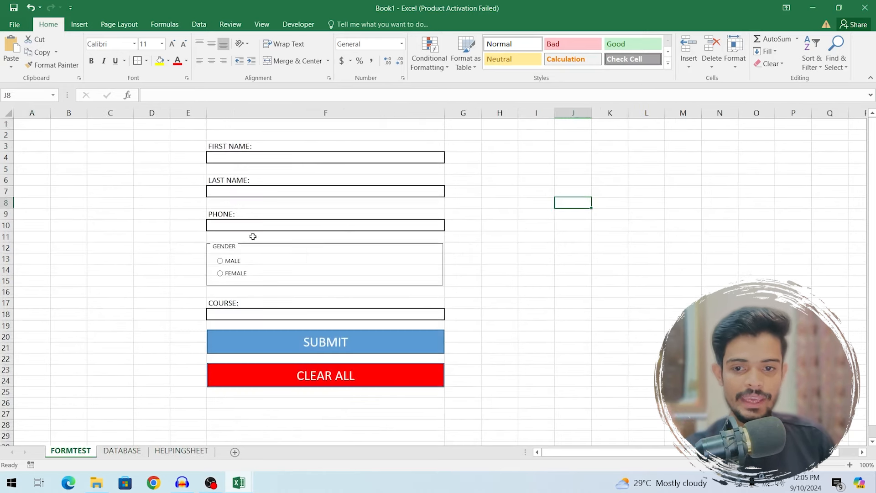
- On HELPINGSHEET, enter the labels FIRSTNAME:, LASTNAME, PHONE, GENDER and COURSE in C2:C6
left_click(169, 452)
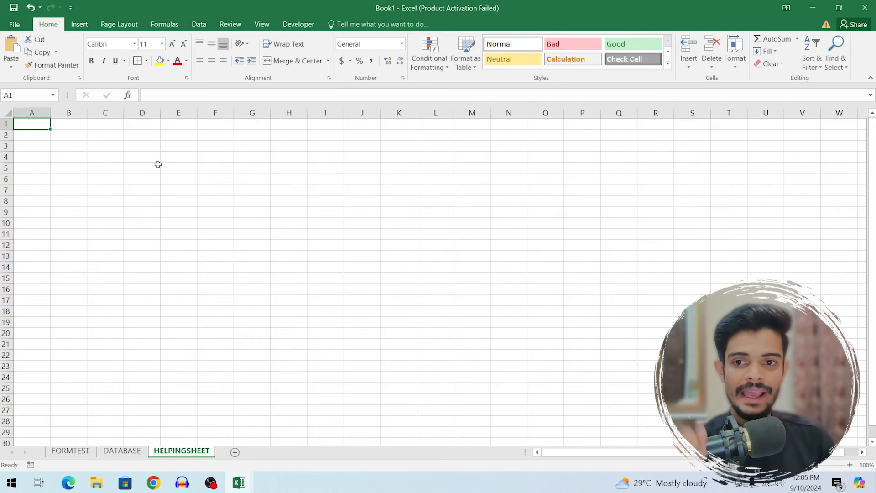
left_click(111, 138)
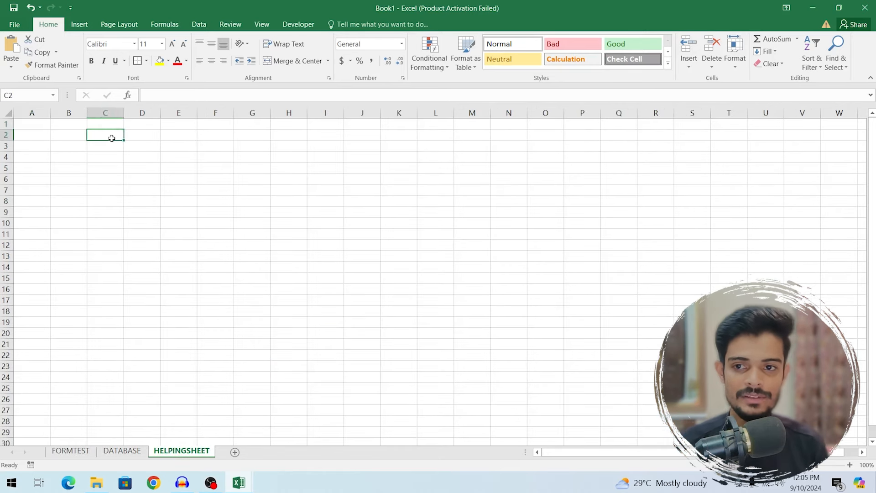
type("f")
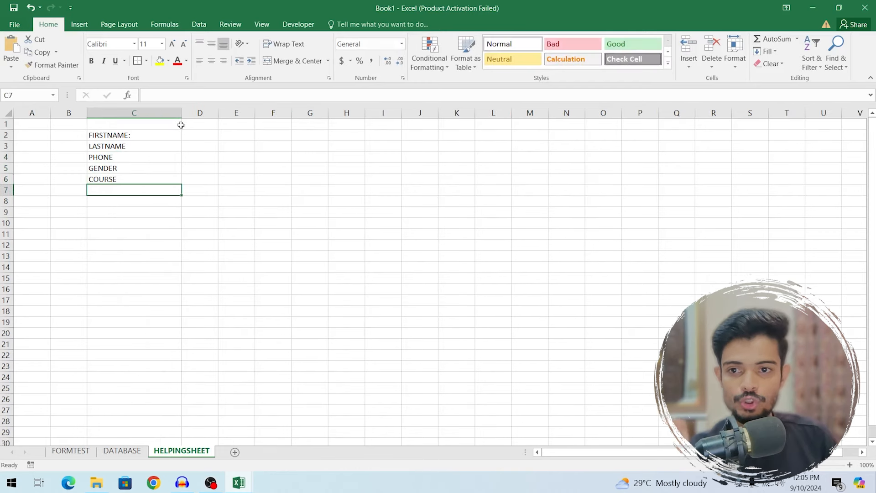
left_click(274, 146)
left_click(135, 135)
left_click_drag(134, 135, 135, 177)
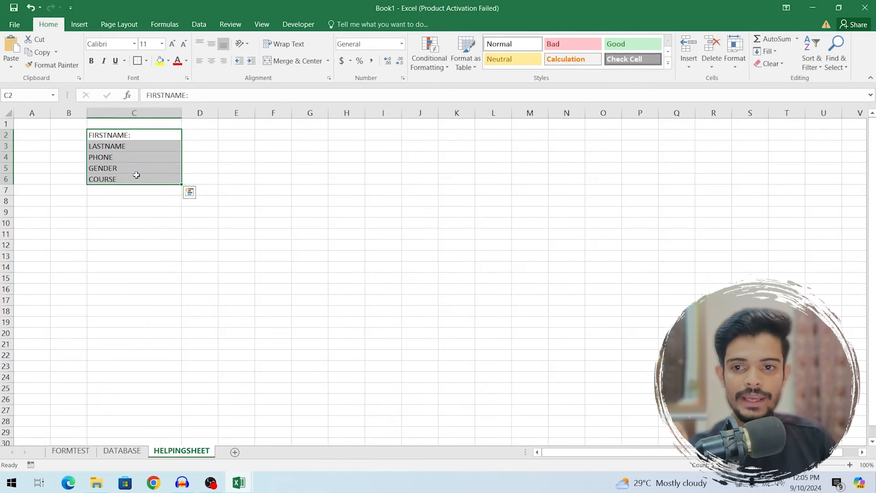
left_click(221, 145)
- Link D2 to the FORMTEST first name box F4, test it with sample text, then clear it
left_click(207, 138)
type("=")
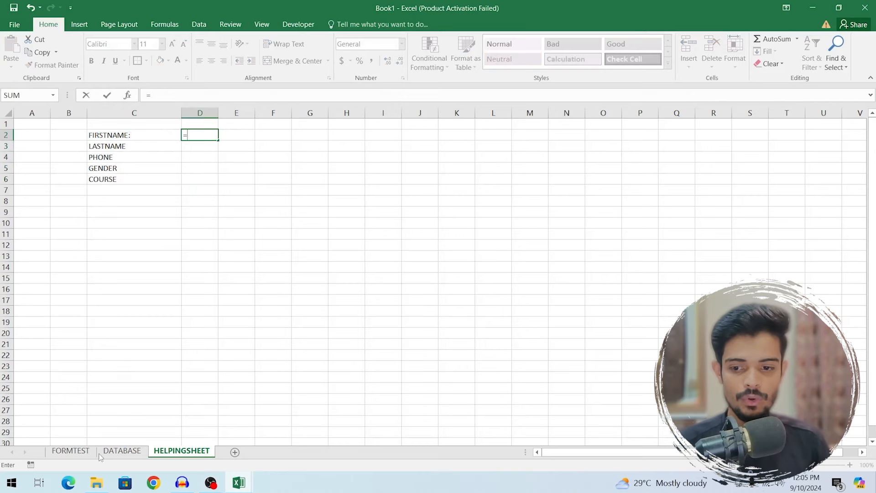
left_click(70, 451)
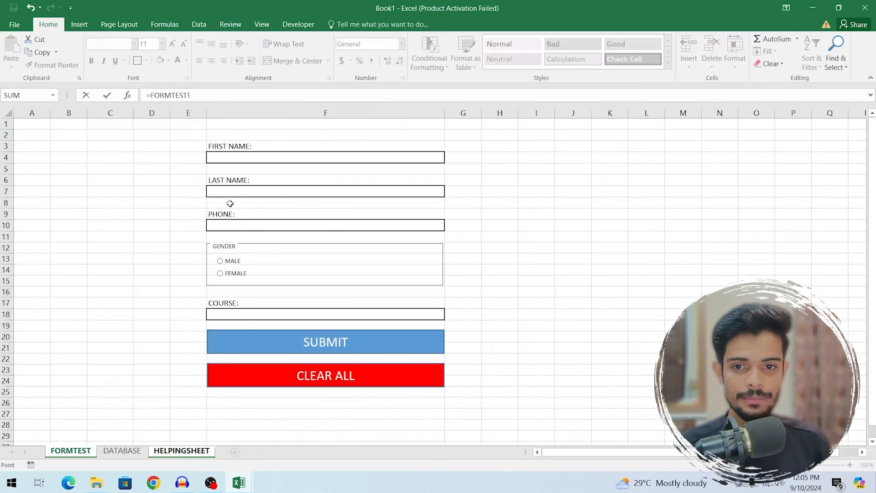
left_click(259, 160)
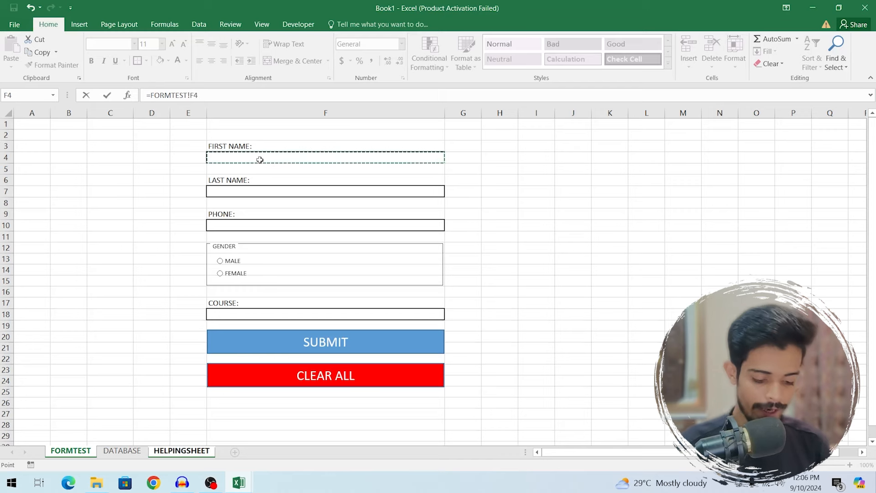
key("Return")
key("Up")
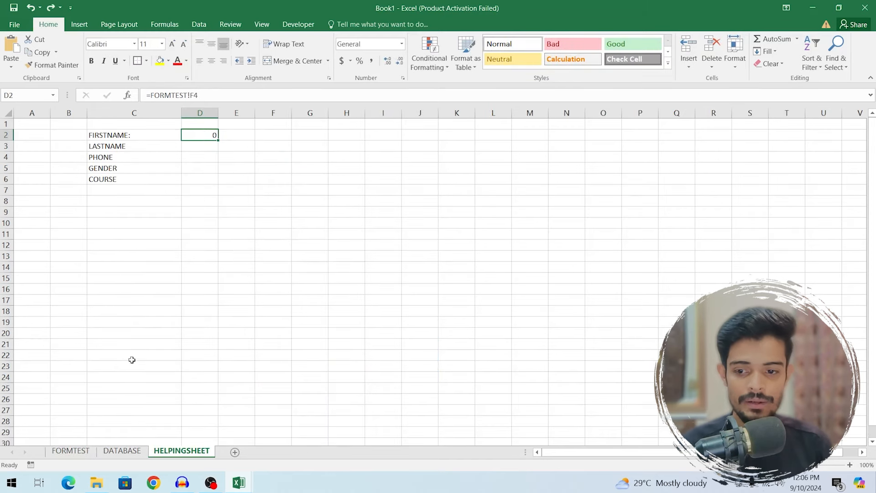
left_click(70, 452)
left_click(239, 163)
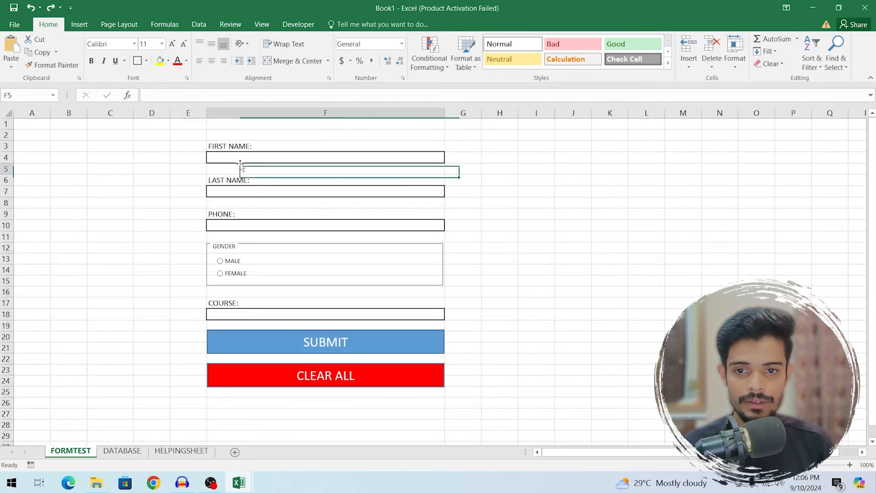
type("ASDFASFASDF")
left_click(182, 450)
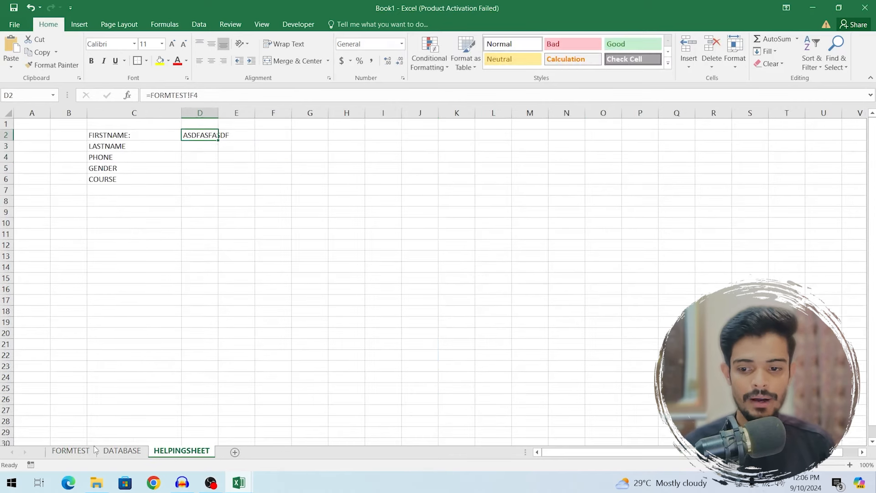
left_click(70, 450)
key("Delete")
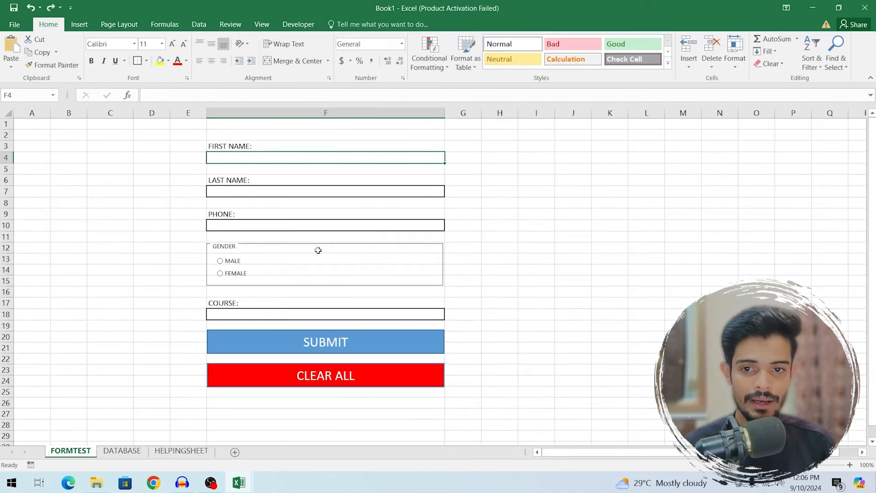
- Link D3 and D4 to the FORMTEST last name box F7 and phone box F10
left_click(181, 451)
left_click(204, 151)
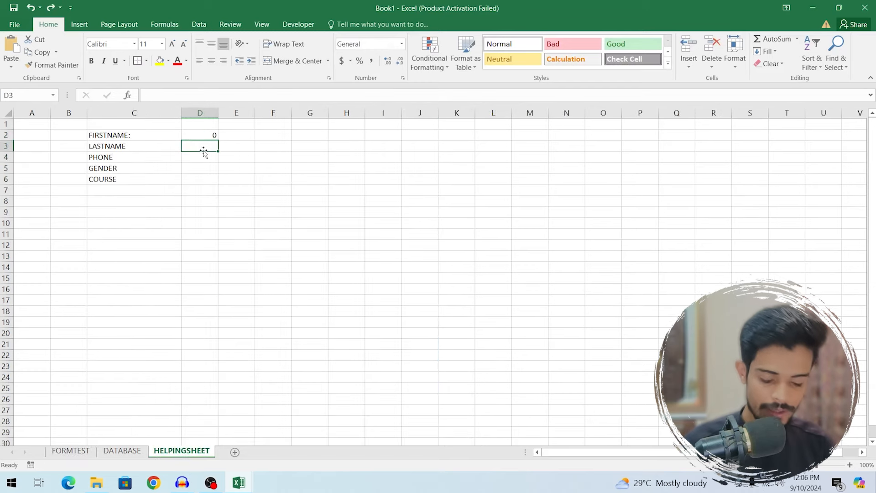
type("=")
left_click(71, 450)
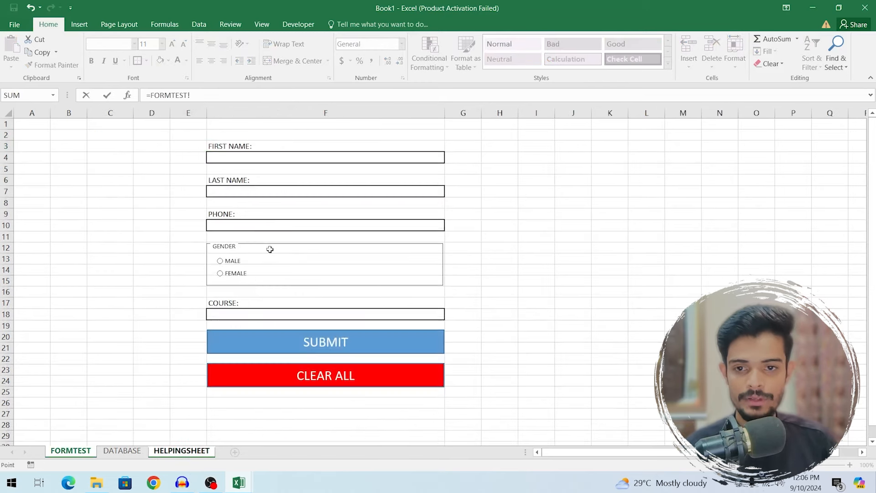
left_click(255, 192)
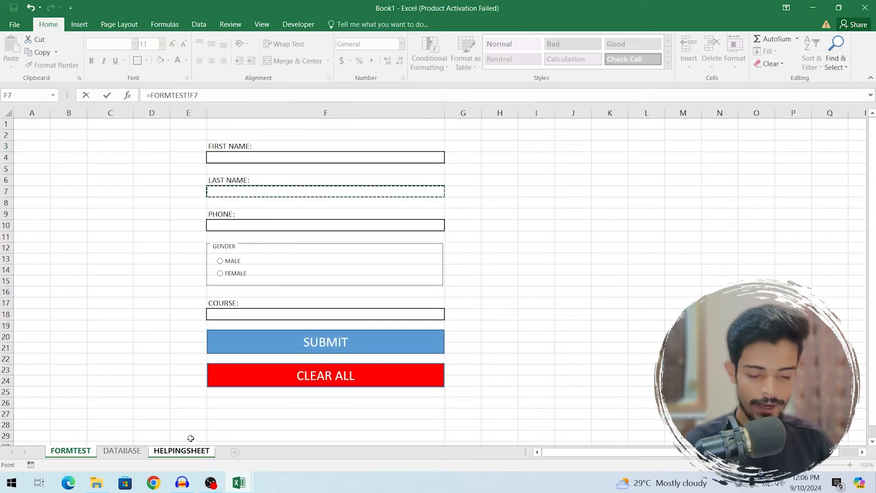
key("Return")
type("=")
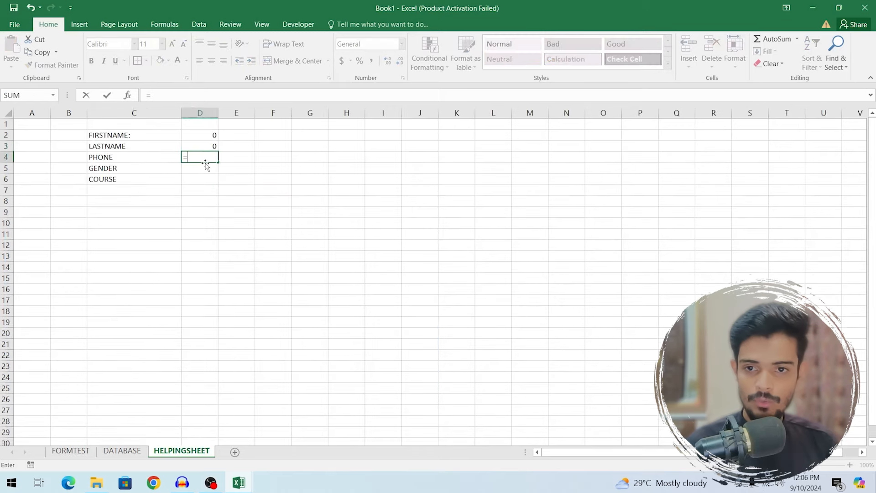
left_click(70, 450)
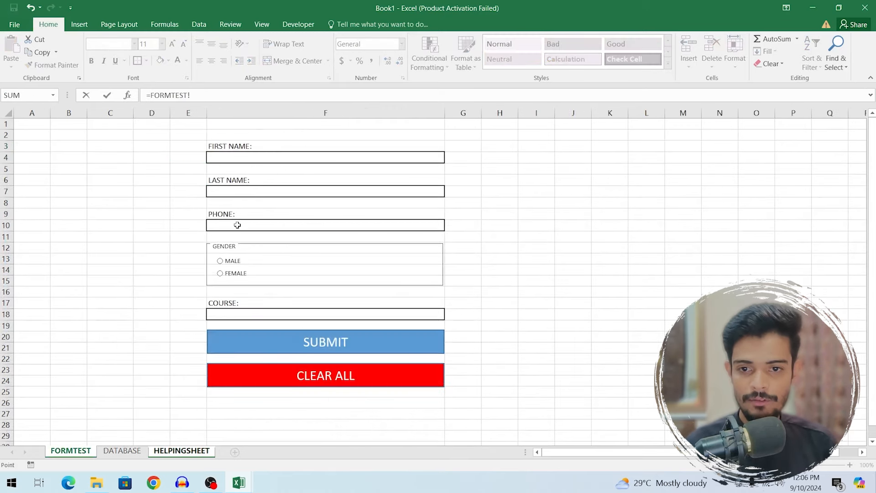
left_click(237, 225)
key("Return")
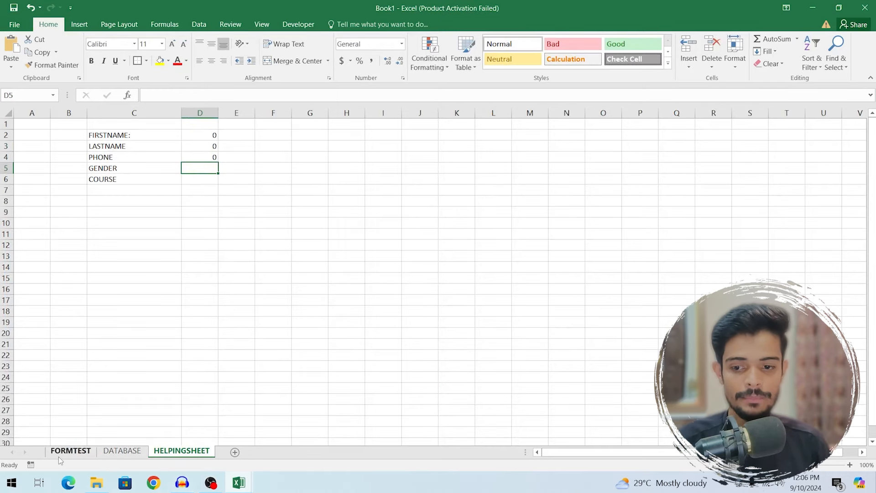
- Select cells D5 and E5 beside GENDER on HELPINGSHEET
left_click(62, 453)
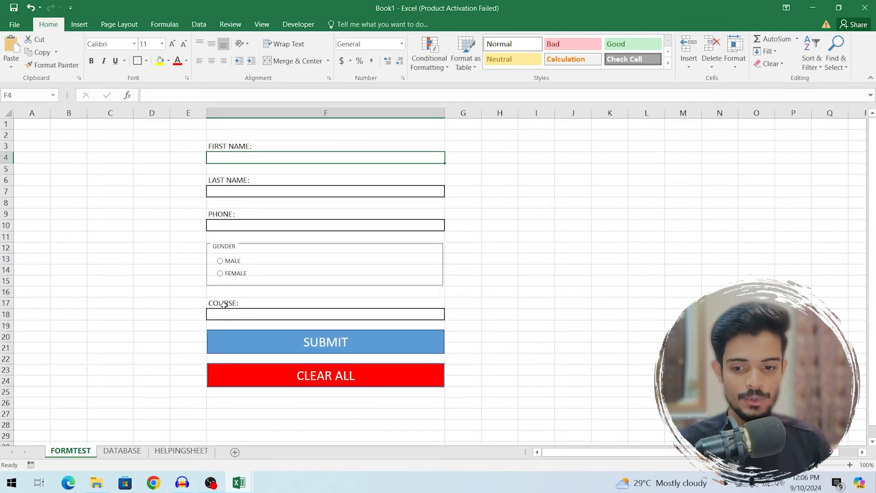
left_click(182, 451)
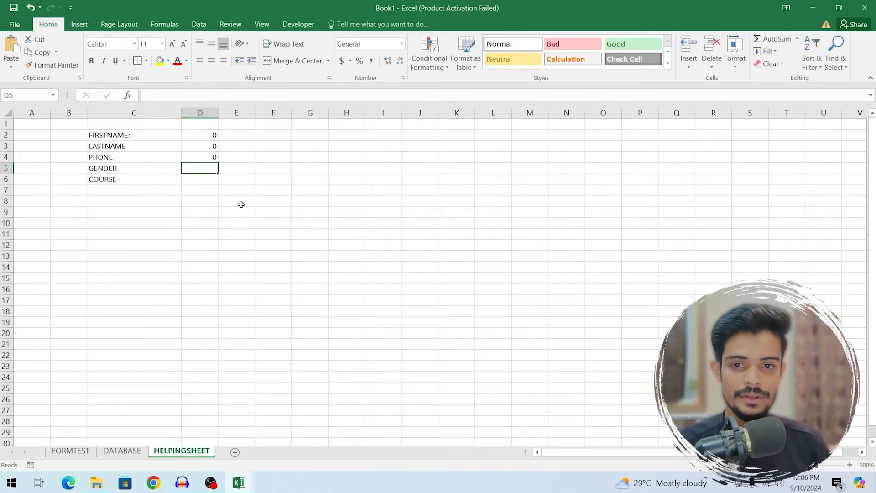
left_click(210, 170)
left_click(241, 170)
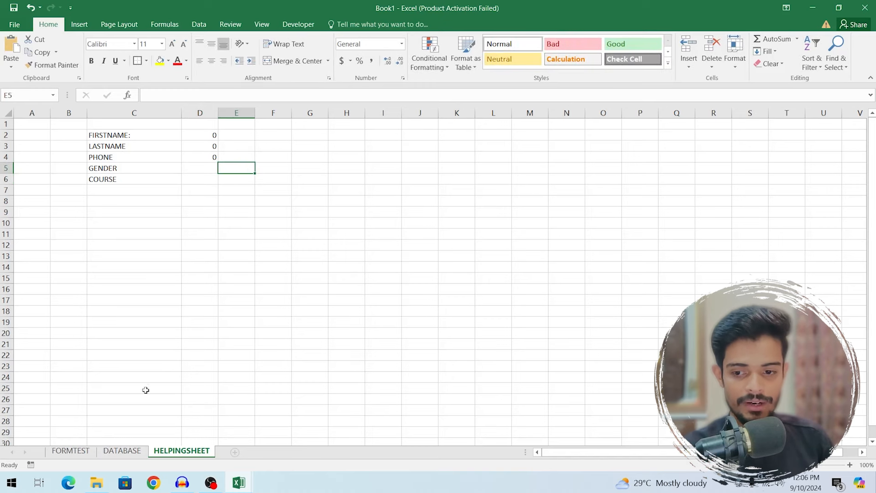
left_click(70, 450)
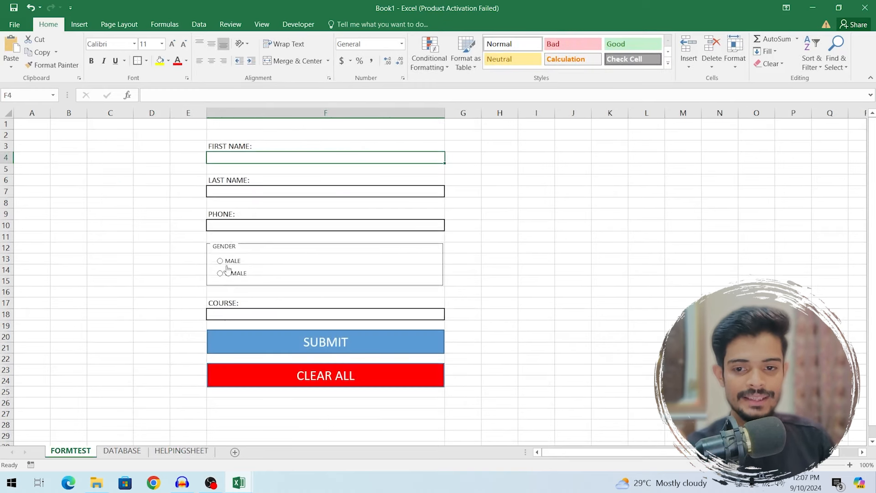
- Set the MALE option button's cell link to HELPINGSHEET!$E$5 via Format Control
right_click(232, 265)
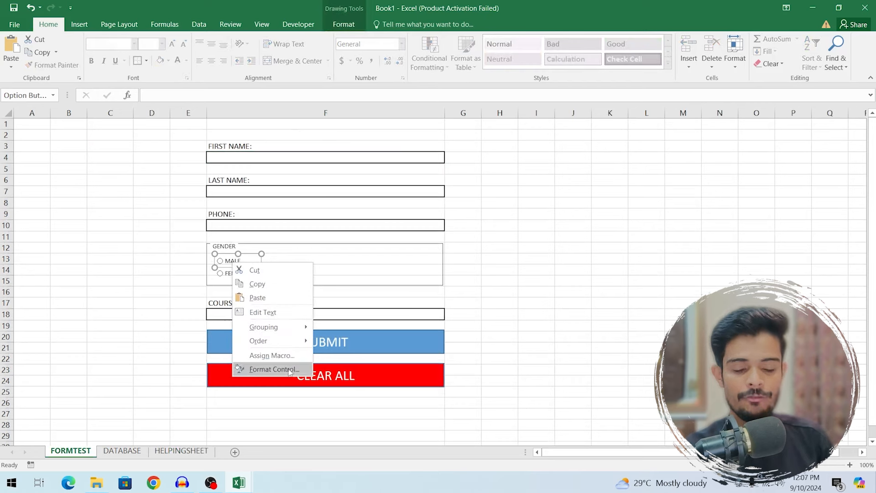
left_click(274, 369)
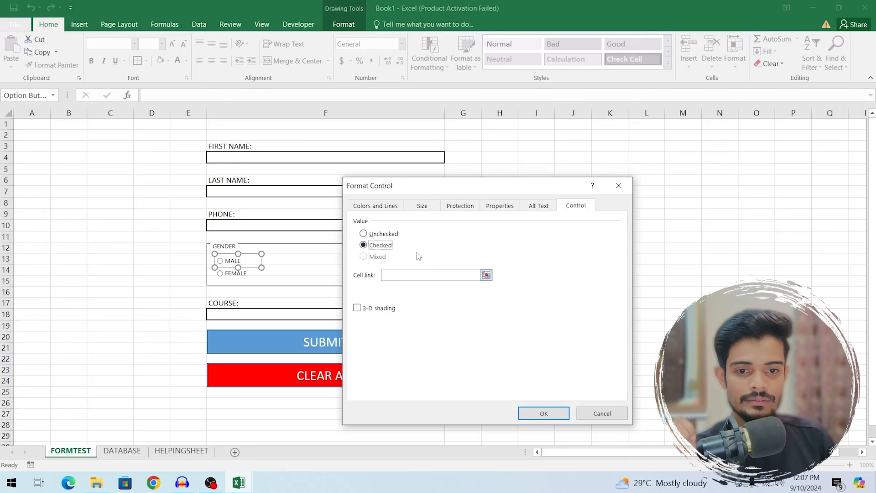
left_click(391, 275)
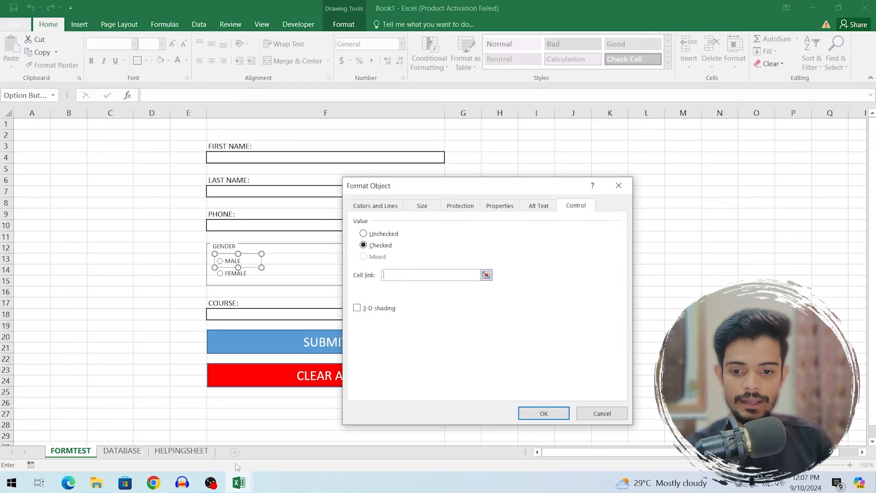
left_click(181, 450)
left_click(238, 171)
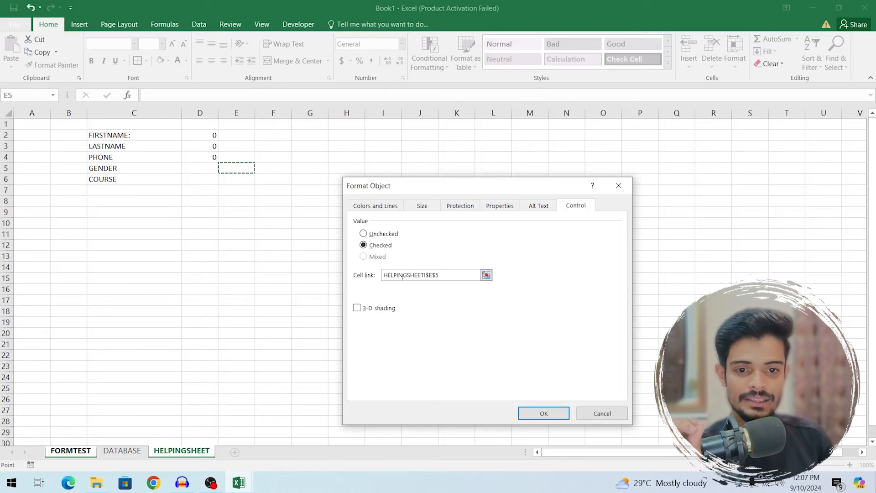
left_click(553, 418)
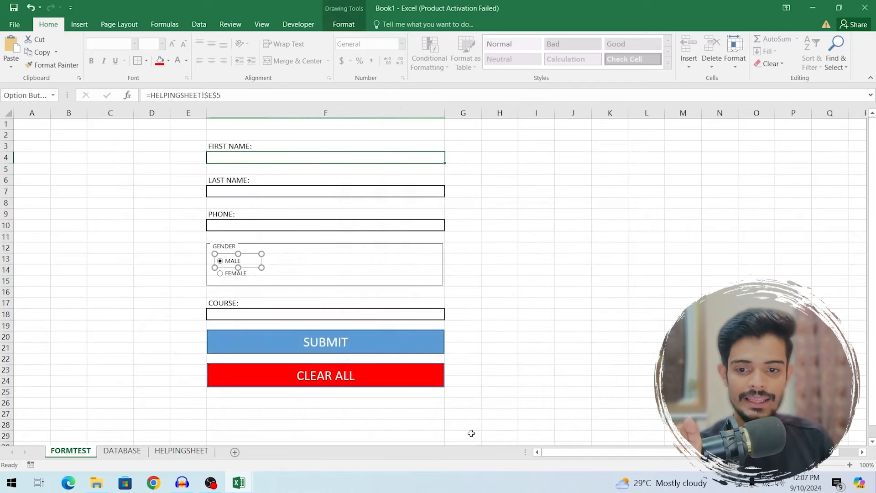
- Select FEMALE on the form and check that HELPINGSHEET E5 now reads 2
left_click(163, 451)
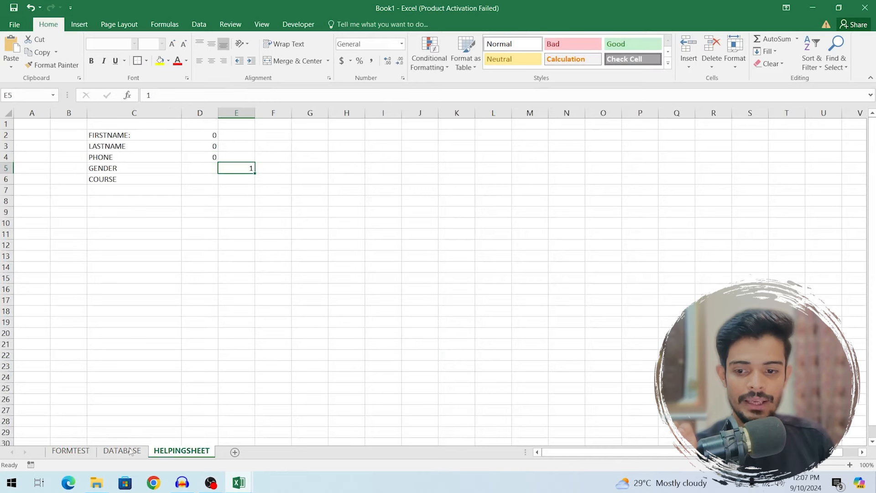
left_click(71, 451)
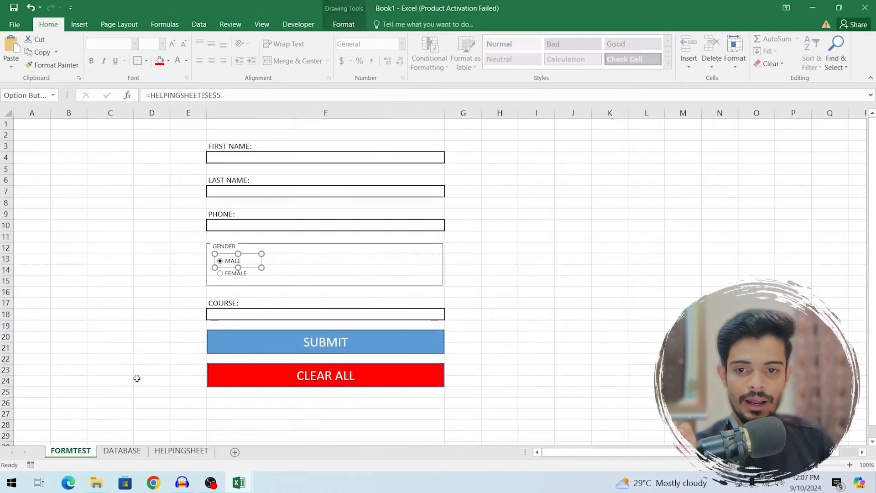
left_click(220, 275)
left_click(181, 451)
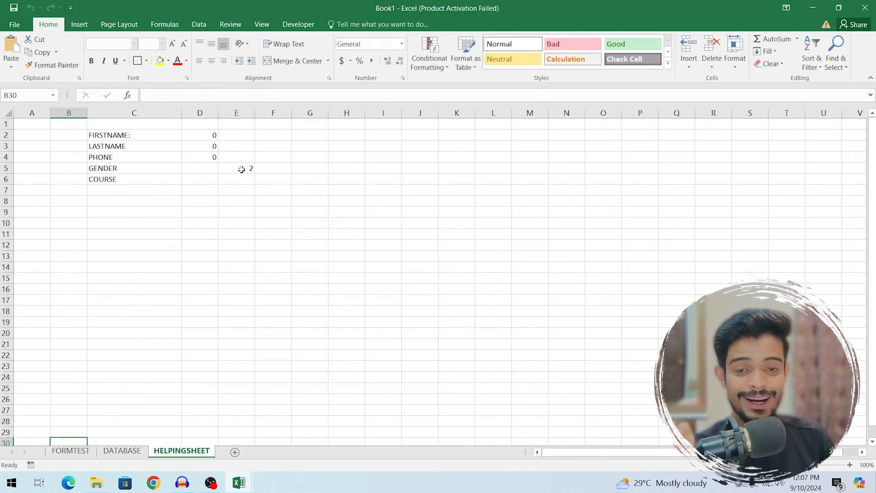
- Enter =IF(E5=1,"Male","Female") in HELPINGSHEET cell D5
left_click(200, 168)
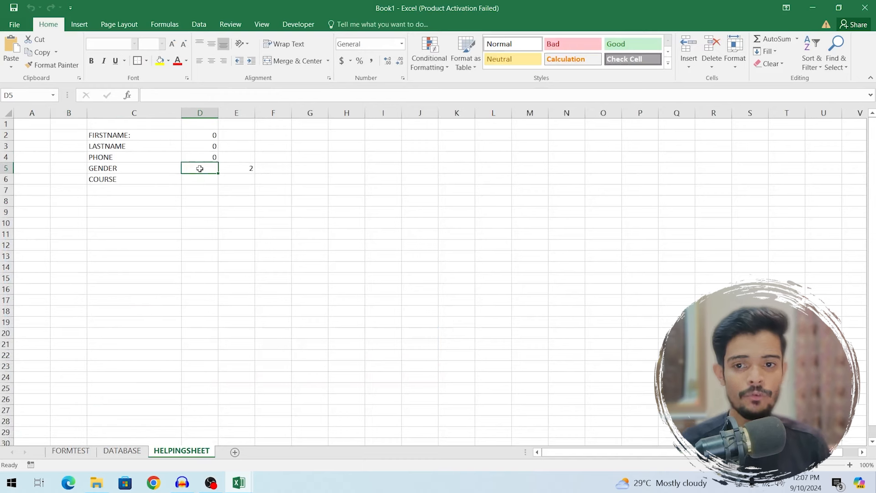
type("=")
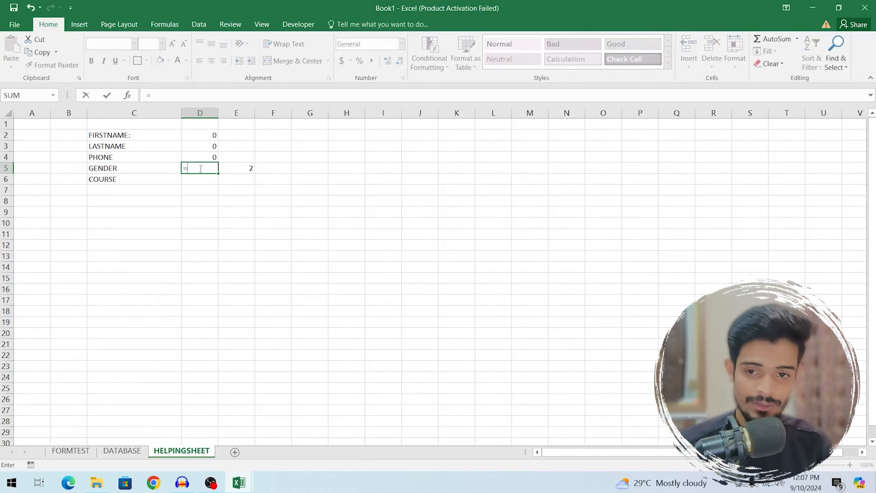
type("IF")
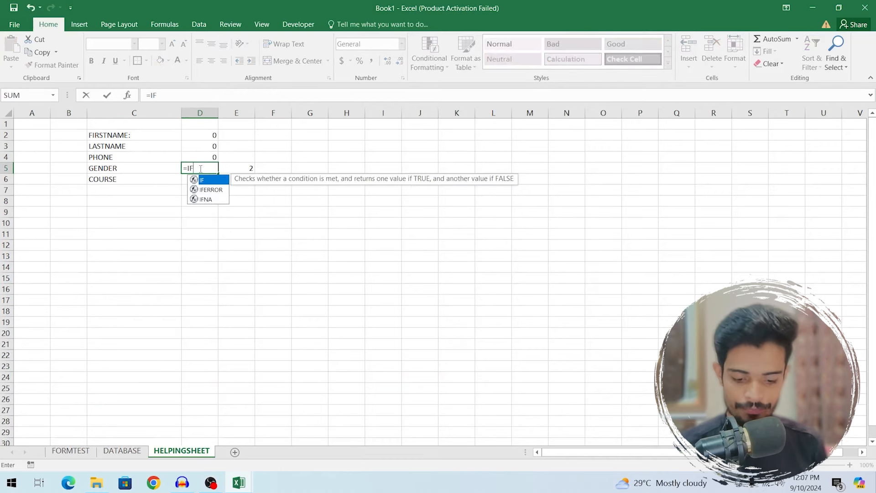
type("(")
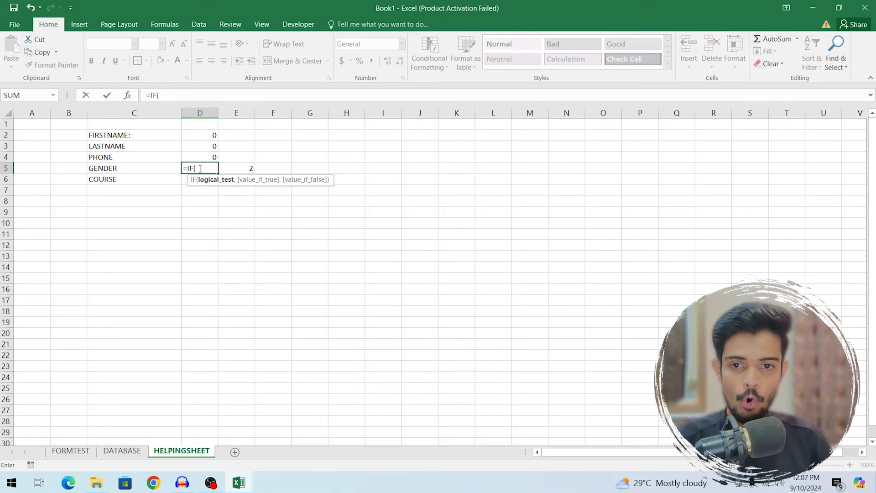
left_click(248, 167)
type("=")
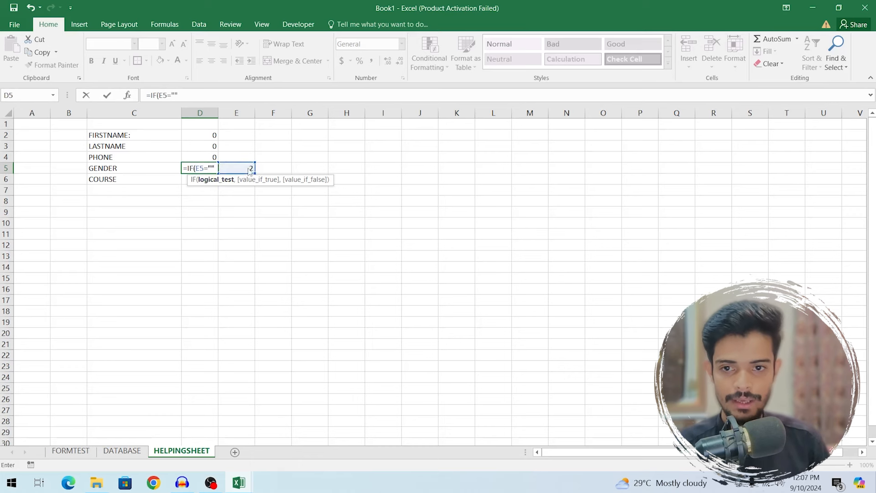
left_click_drag(215, 169, 210, 169)
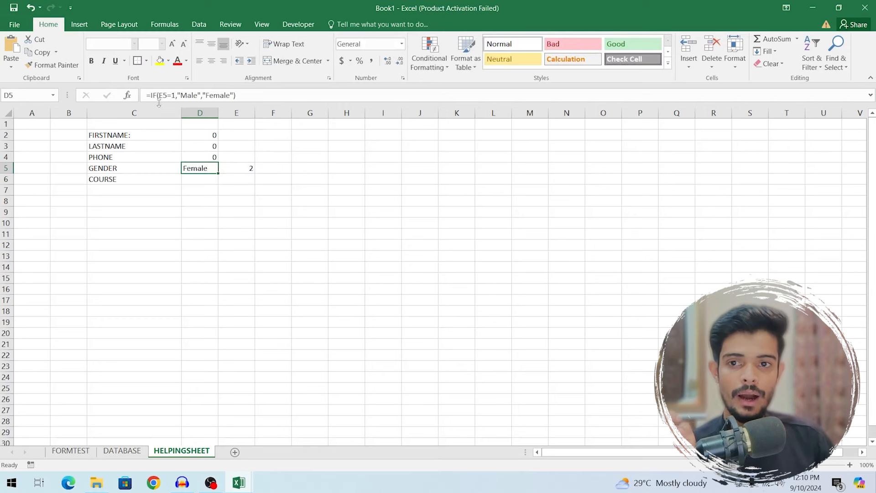
double_click(197, 170)
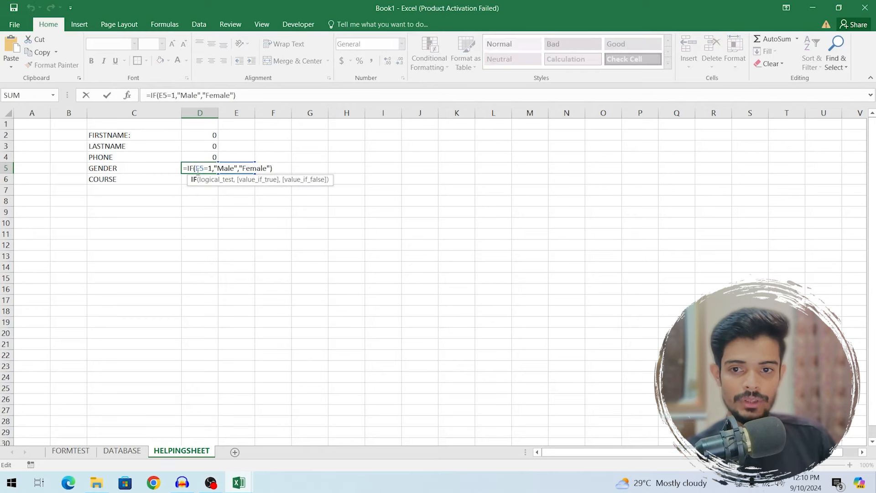
left_click(194, 239)
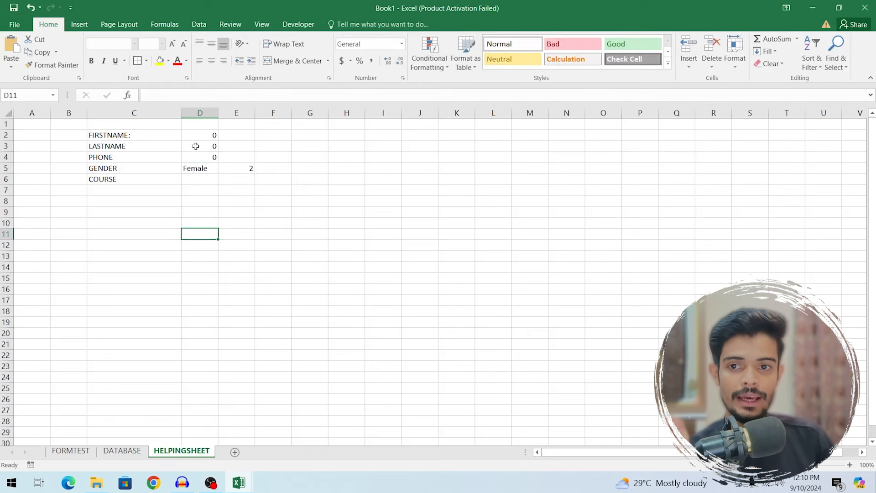
left_click(200, 172)
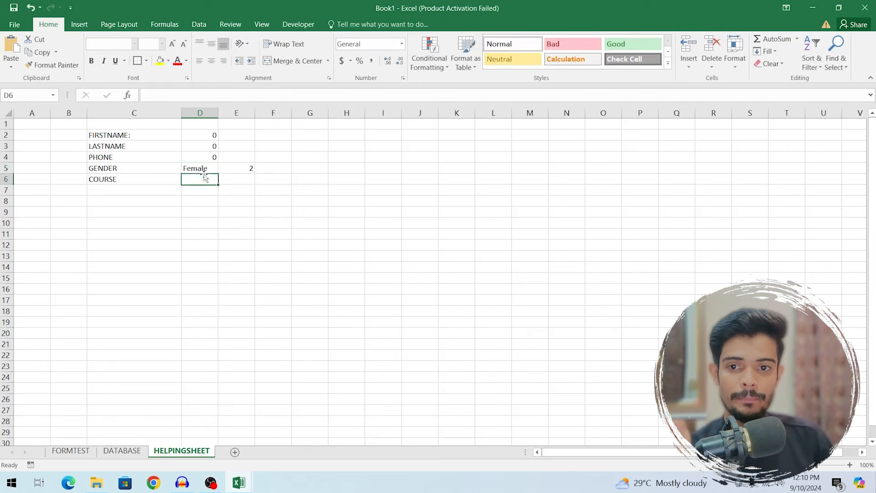
left_click(242, 169)
left_click(194, 166)
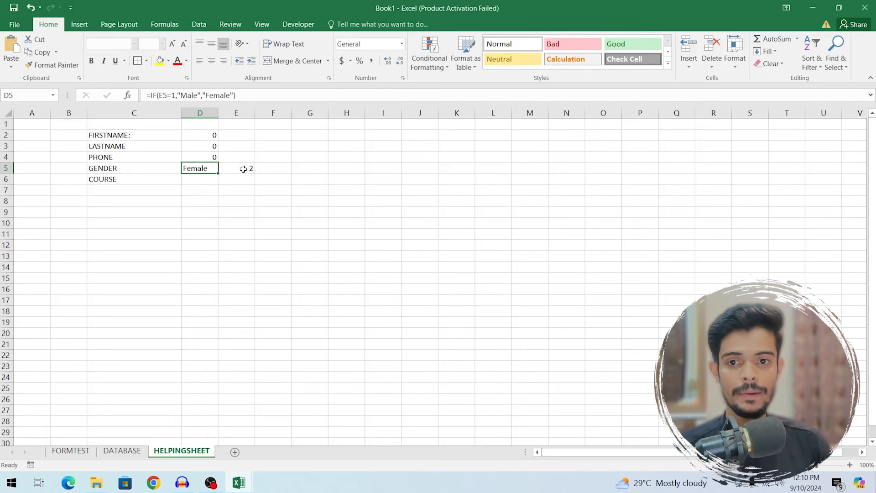
- Choose MALE then FEMALE on the form, confirming D5 switches and ends on Female
left_click(75, 452)
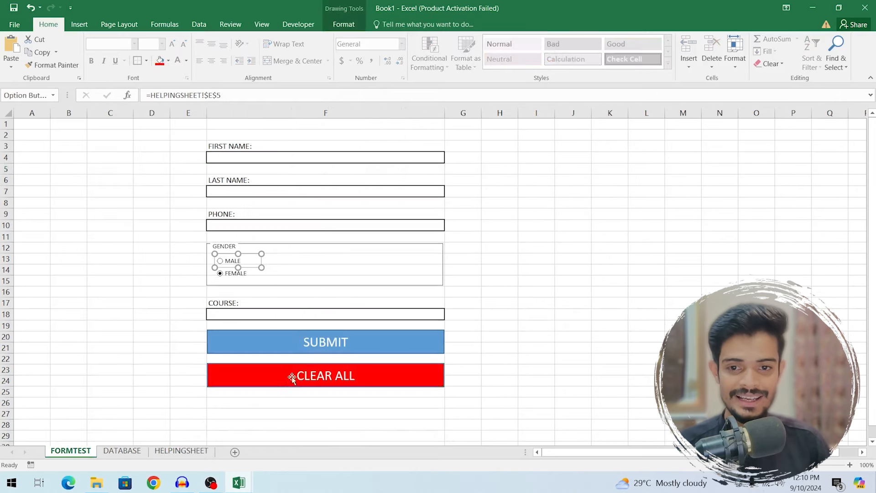
left_click(467, 258)
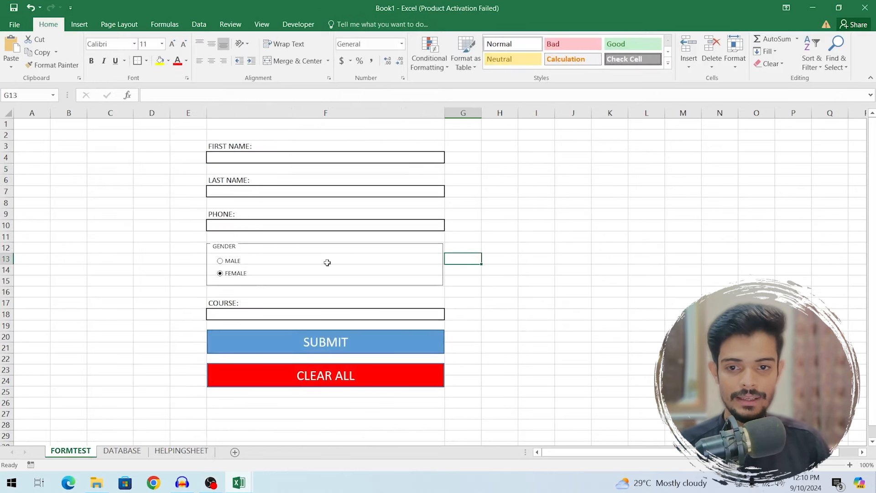
left_click(230, 262)
left_click(181, 450)
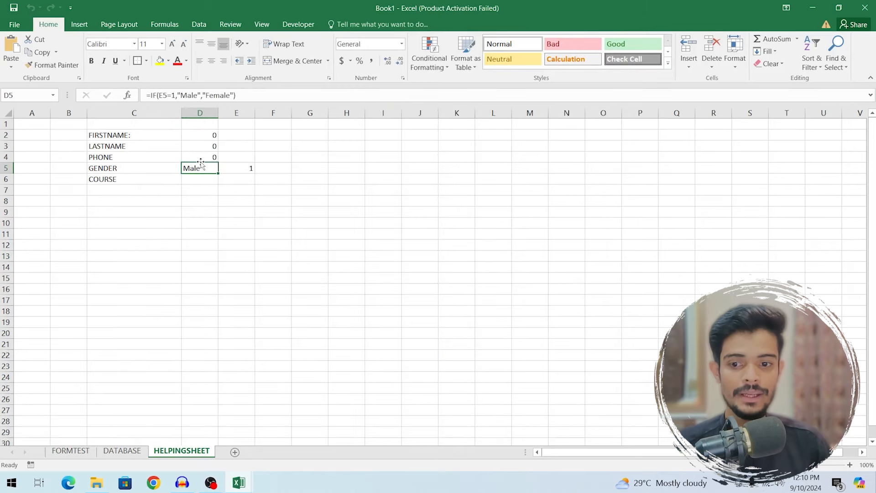
left_click(87, 451)
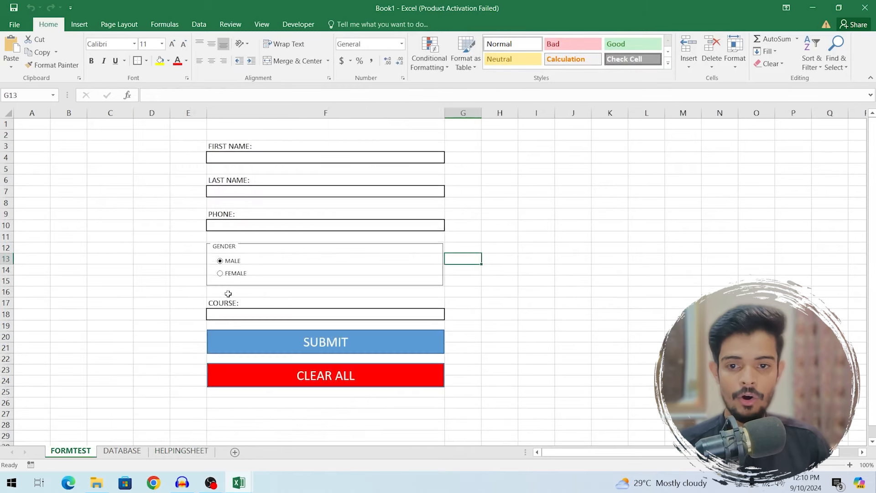
left_click(231, 274)
left_click(181, 451)
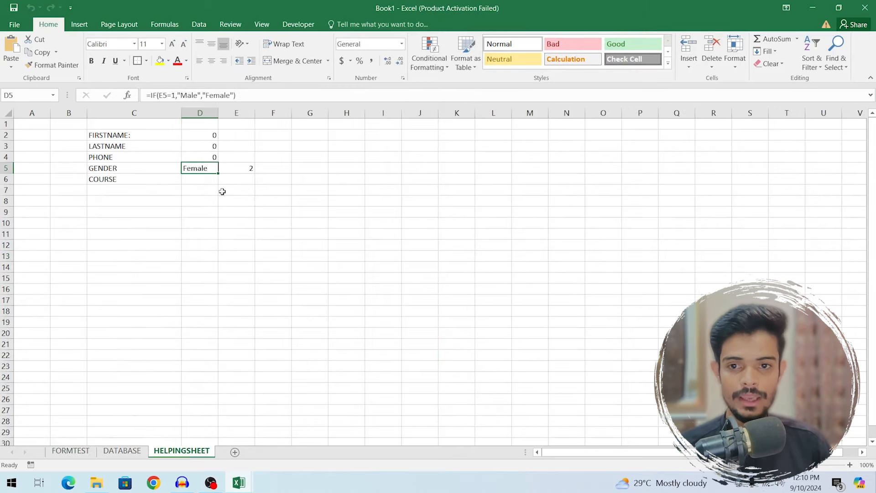
left_click(196, 179)
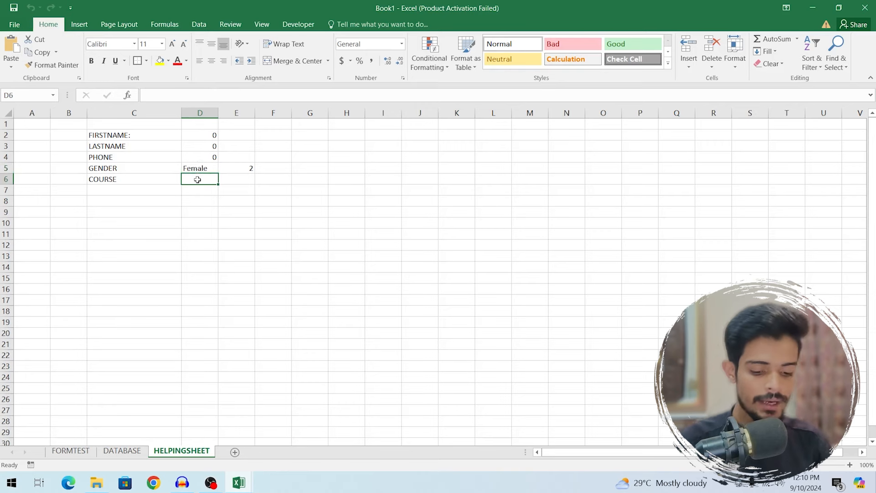
- Enter a formula in D6 linking to the FORMTEST course box F18
type("=")
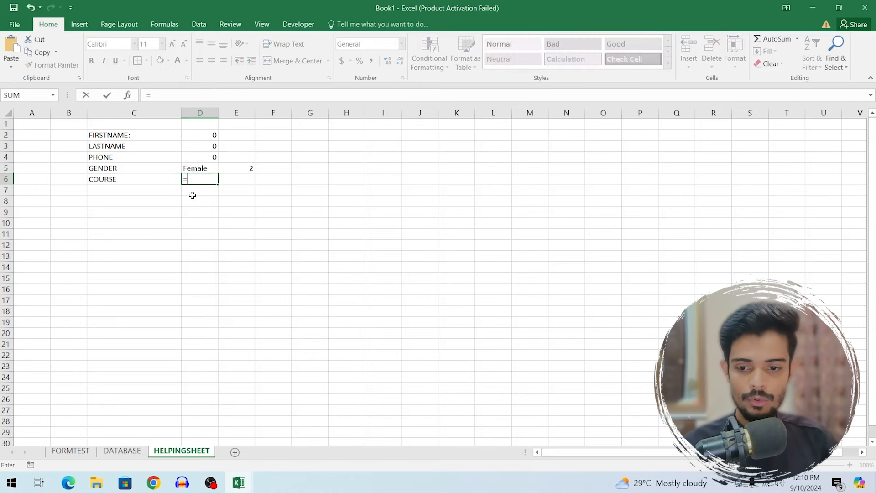
left_click(69, 451)
left_click(238, 314)
key("Return")
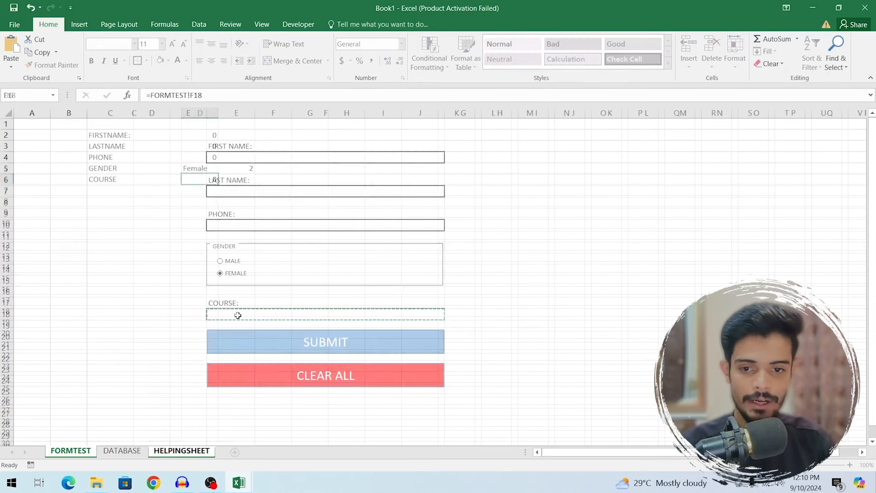
- Review the linked values on HELPINGSHEET and select the labels in C2:C6
left_click(70, 450)
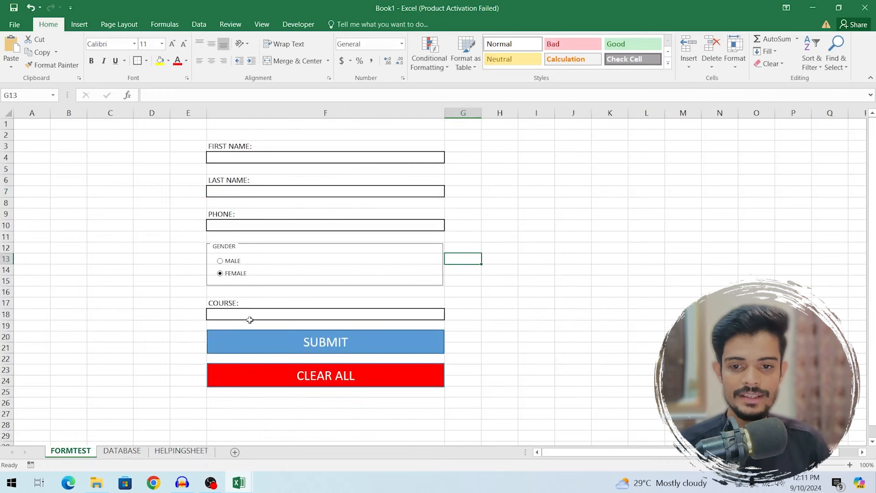
left_click(169, 450)
left_click(71, 450)
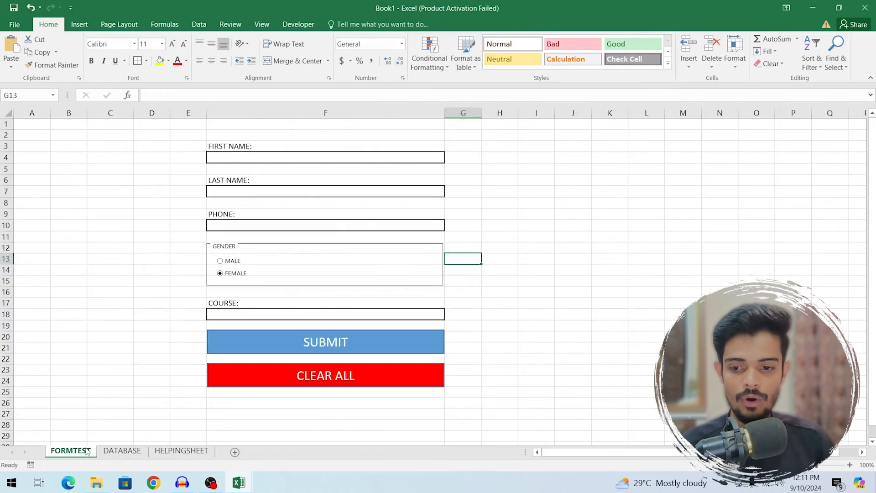
left_click(171, 454)
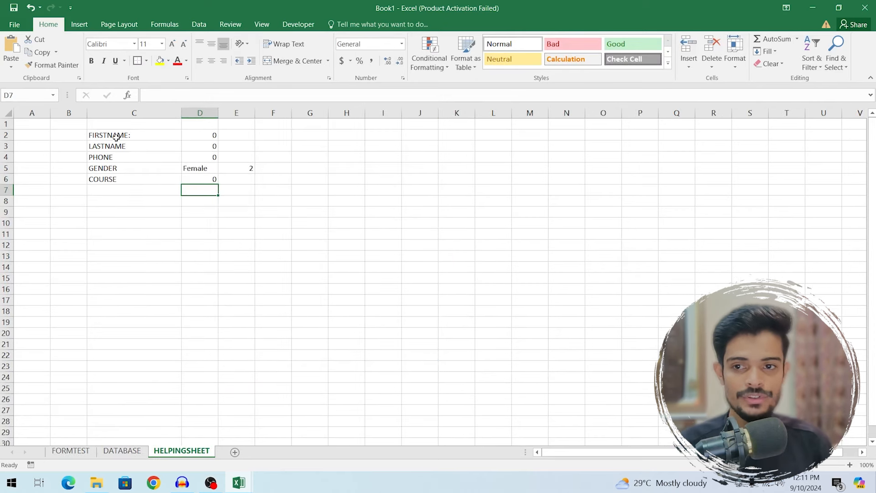
left_click_drag(116, 137, 114, 179)
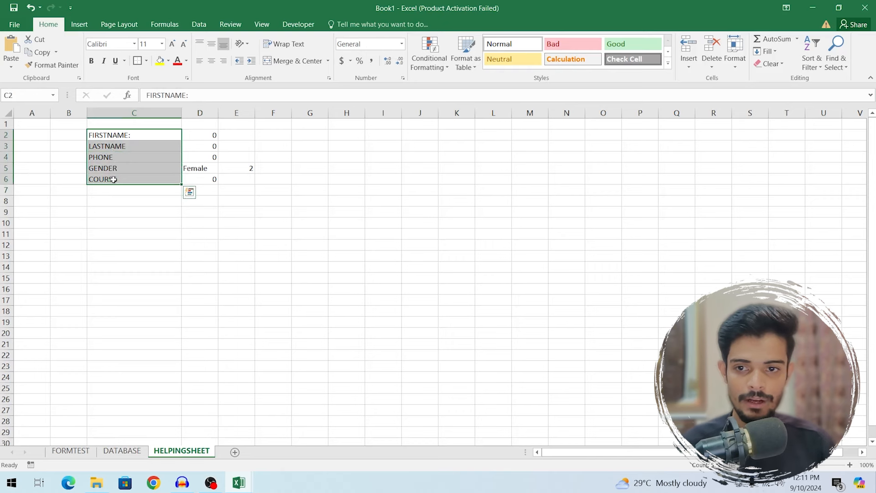
- Paste the copied labels transposed into DATABASE cells D3:H3 with Paste Special
key("ctrl+c")
left_click(130, 449)
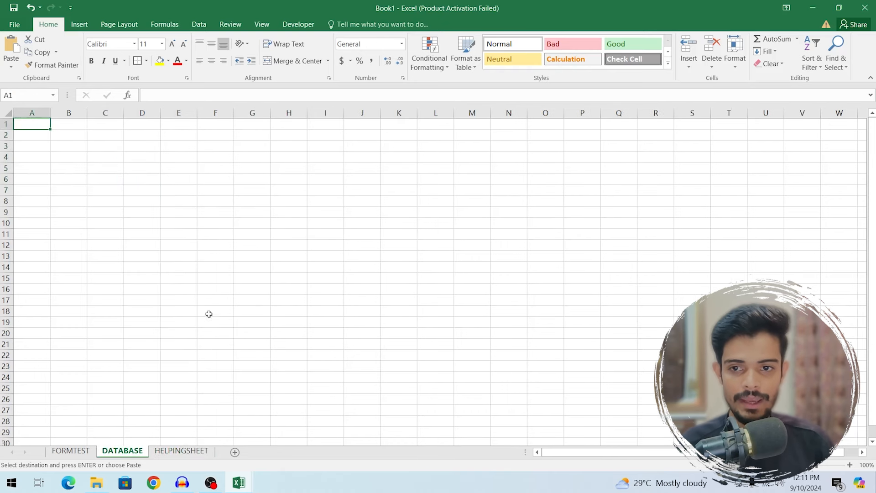
left_click(138, 147)
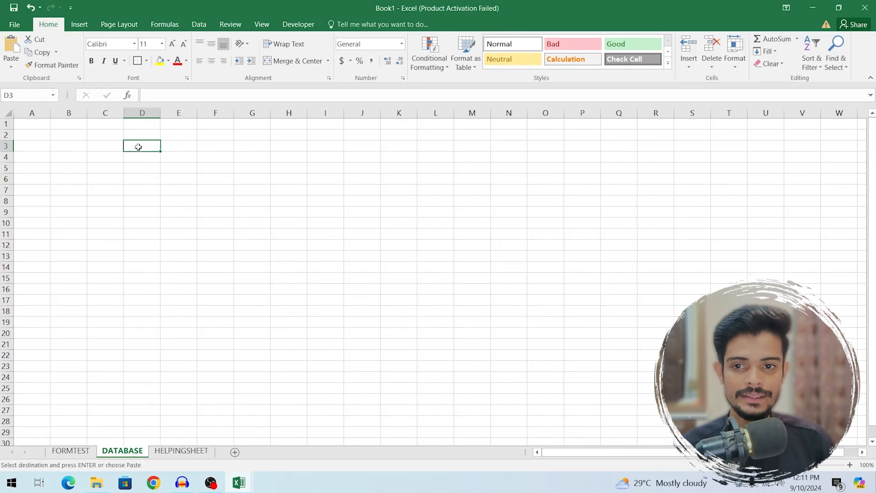
right_click(138, 147)
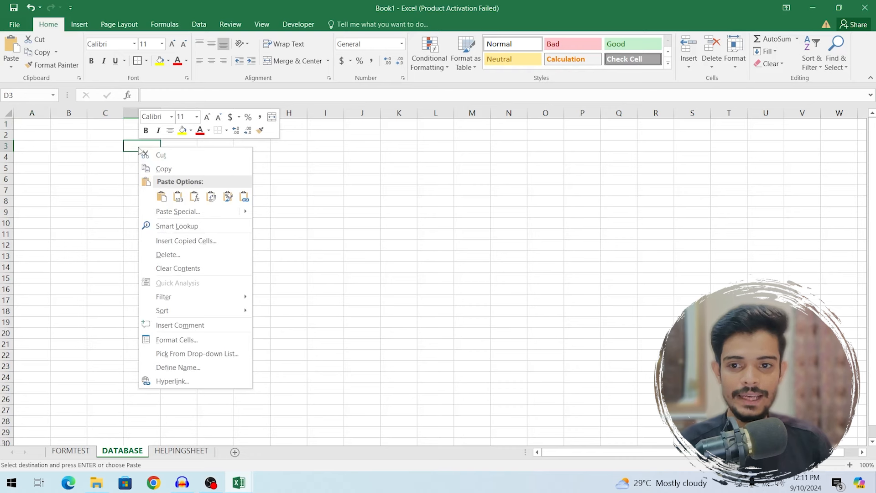
left_click(174, 211)
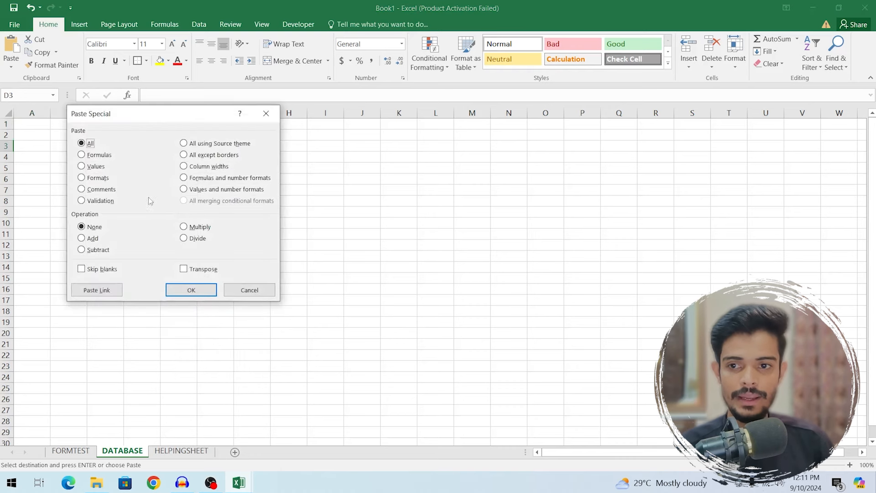
left_click(185, 271)
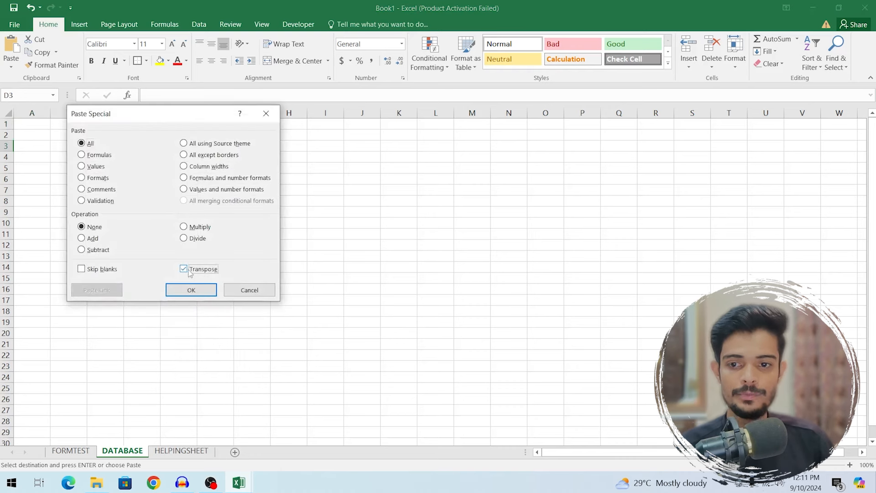
left_click(191, 290)
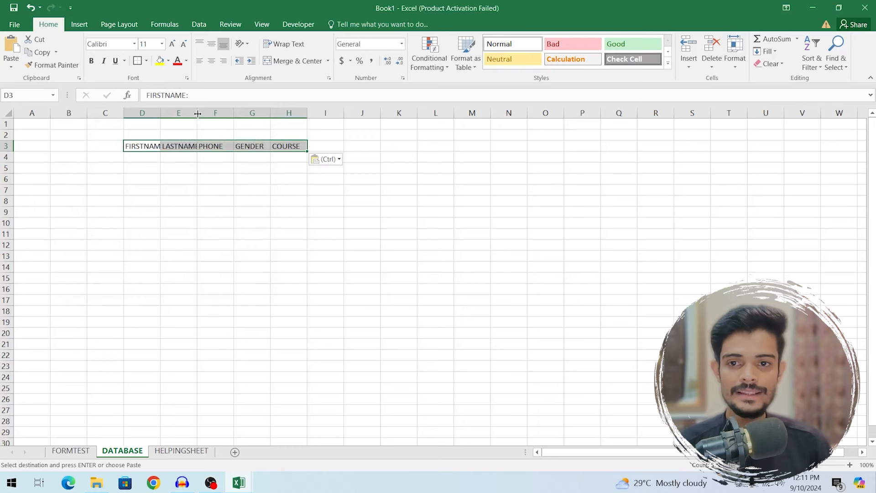
- Resize columns D through G so the header labels fit
left_click_drag(197, 114, 201, 114)
left_click(150, 113)
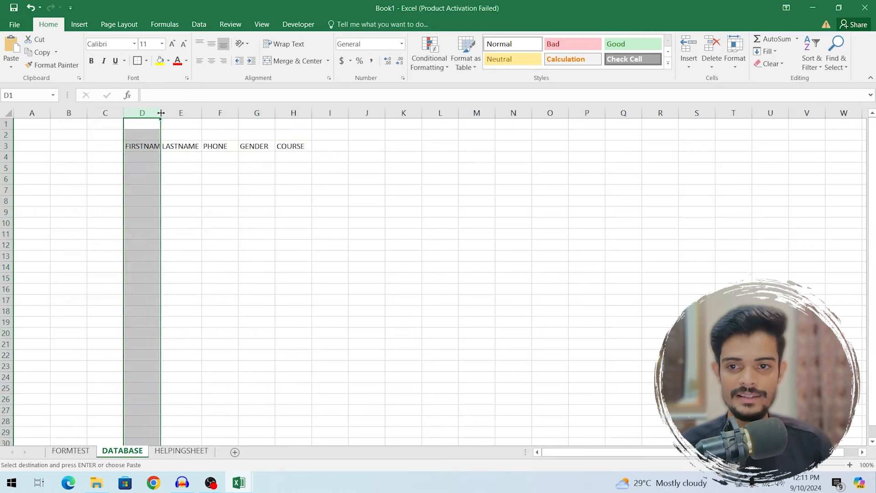
double_click(161, 112)
left_click_drag(247, 113, 239, 113)
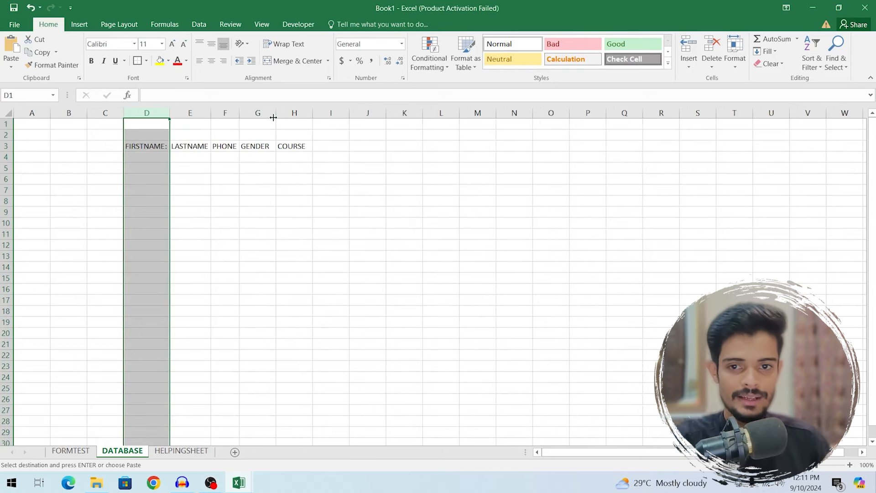
left_click_drag(274, 118, 297, 114)
left_click_drag(239, 114, 349, 146)
left_click(469, 167)
- Set the D3:H3 header text to font size 14
left_click(128, 150)
left_click(160, 60)
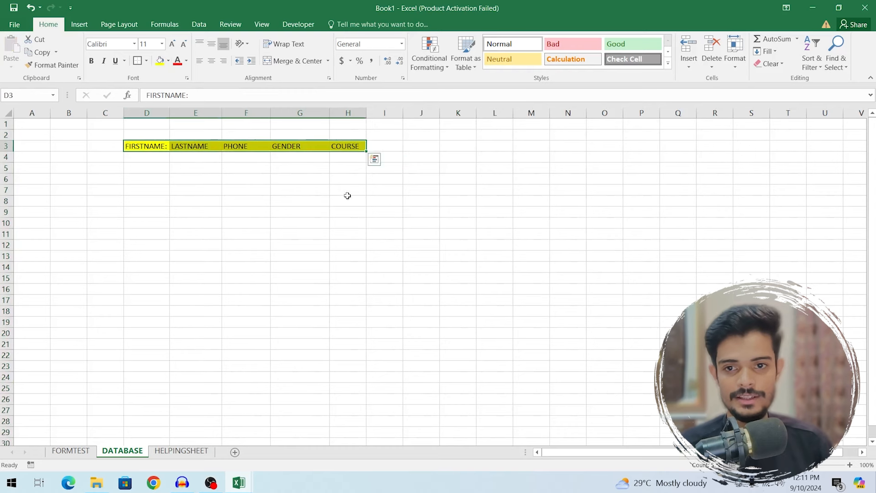
left_click_drag(170, 115, 198, 115)
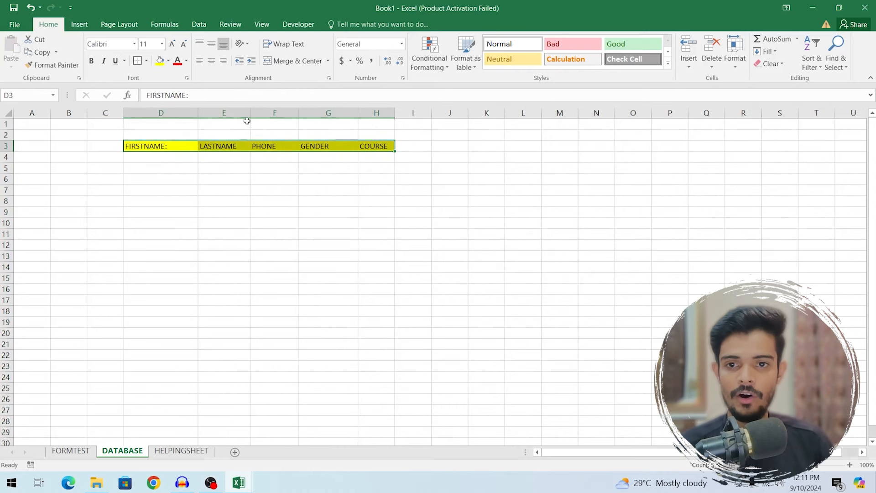
left_click(162, 44)
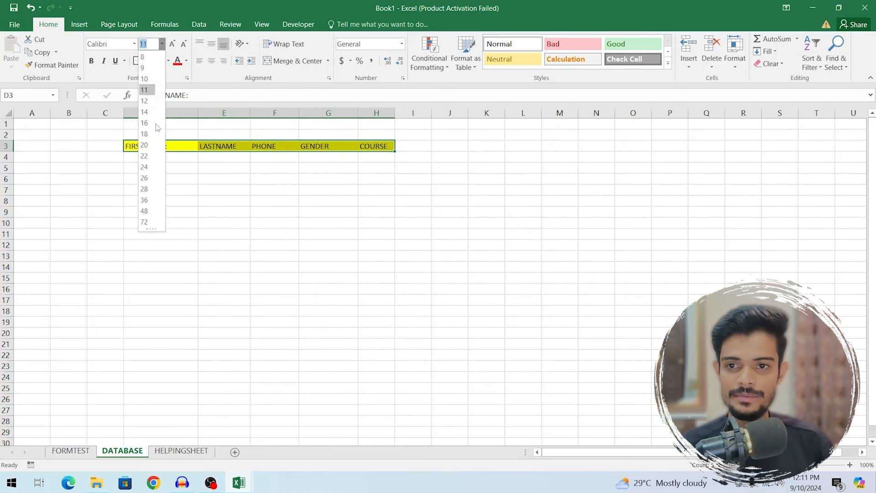
left_click(149, 112)
left_click(264, 201)
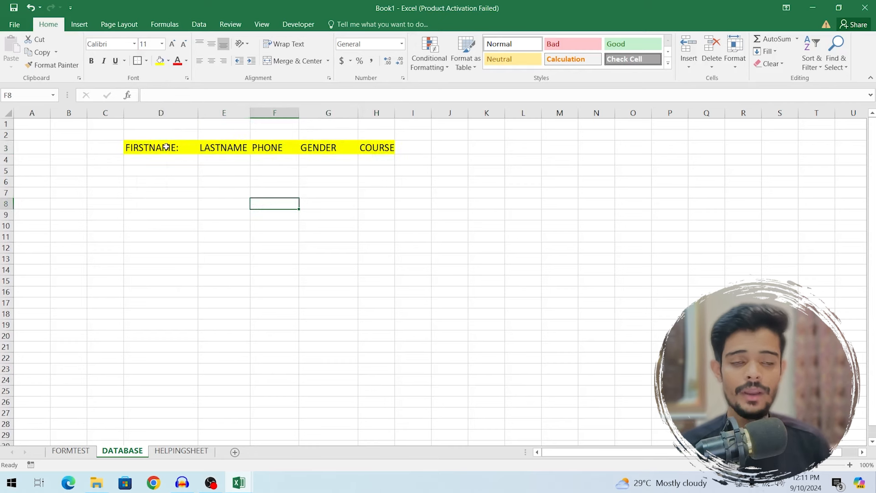
- Go to HELPINGSHEET and deselect the copied label cells
left_click(182, 451)
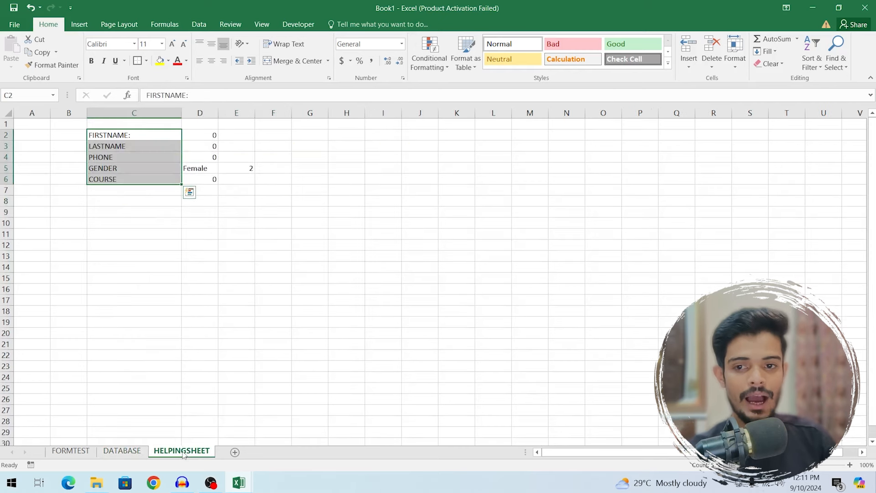
left_click(114, 225)
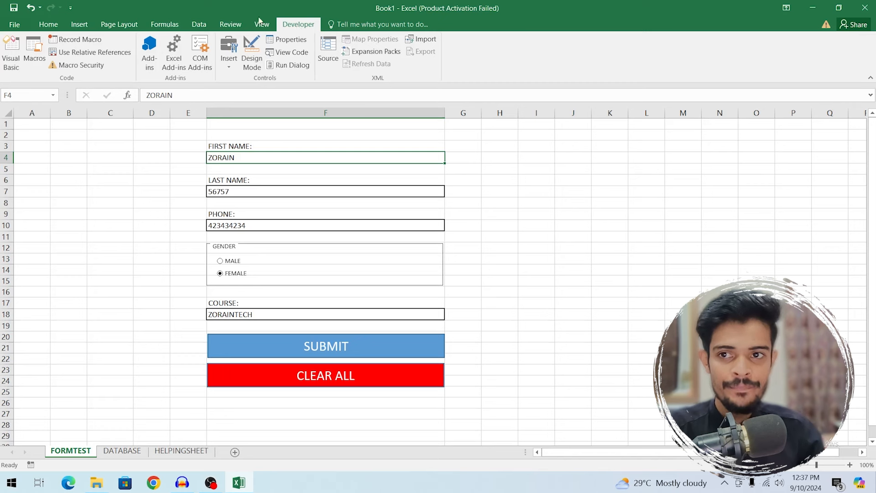
- Record a new macro named TESTINGFORM, stored in This Workbook
left_click(87, 45)
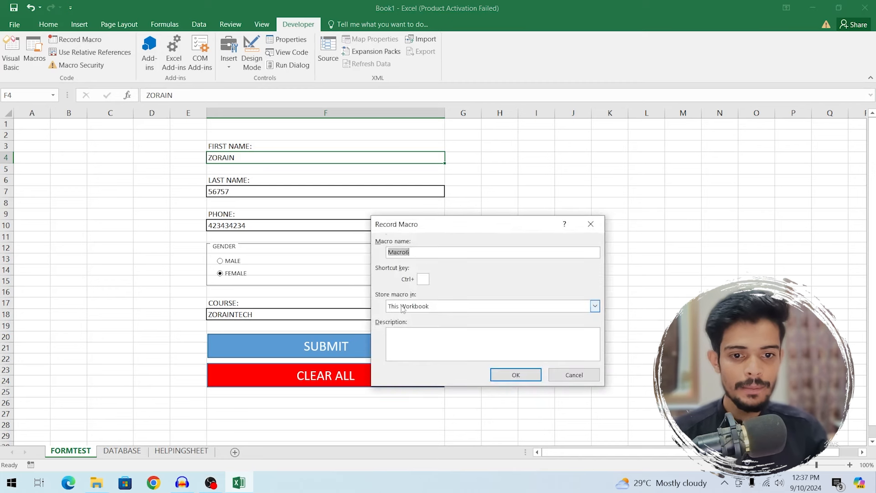
left_click(439, 250)
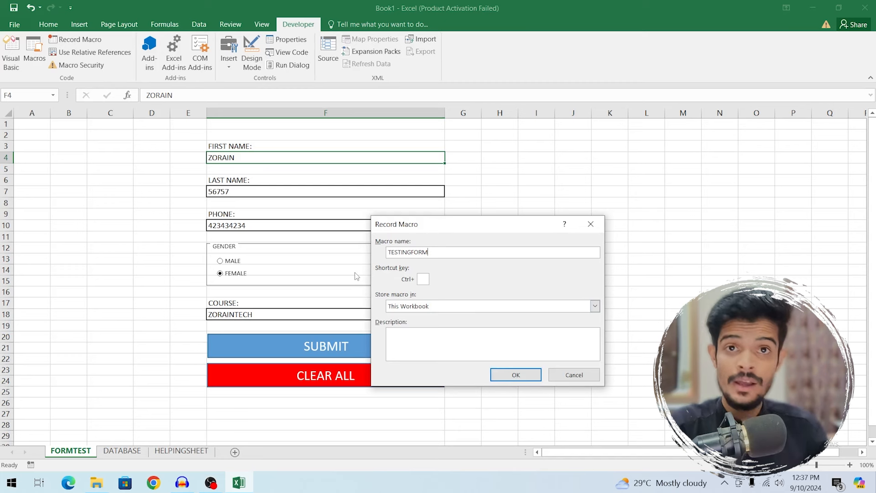
left_click(516, 375)
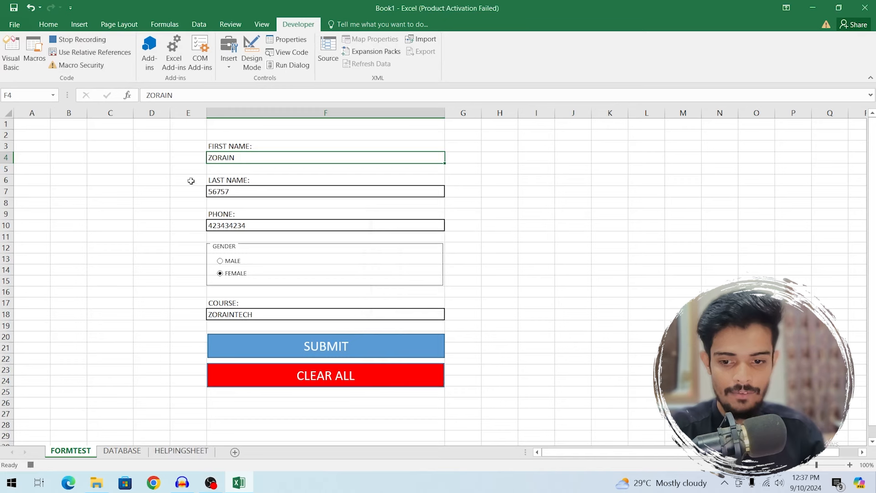
- Paste D2:D6 as transposed values into HELPINGSHEET B11:F11 and copy that row
left_click(176, 453)
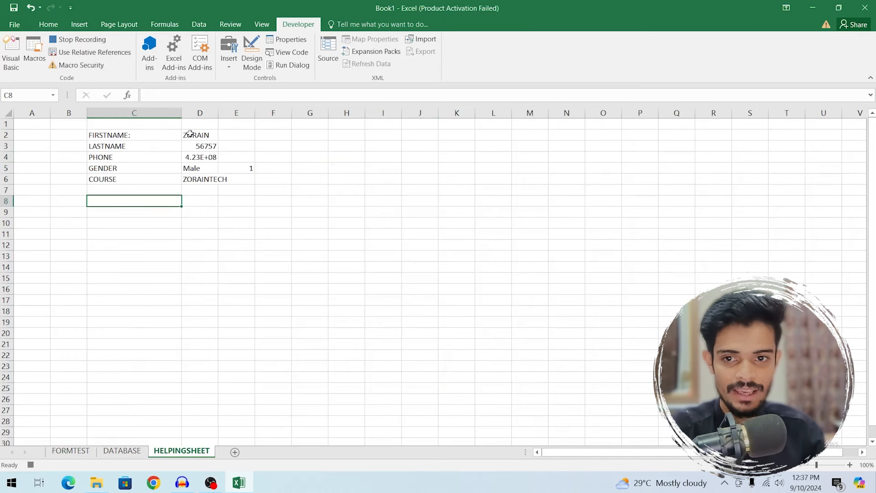
left_click_drag(190, 133, 195, 174)
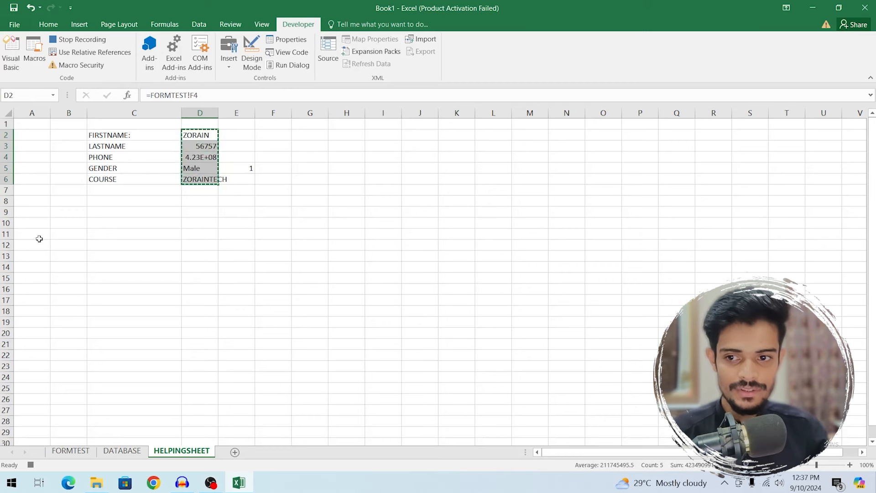
left_click(61, 235)
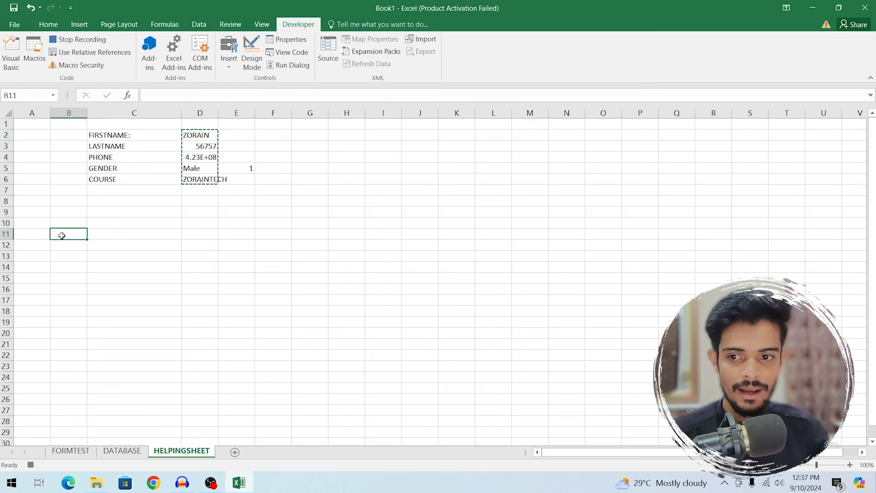
right_click(61, 236)
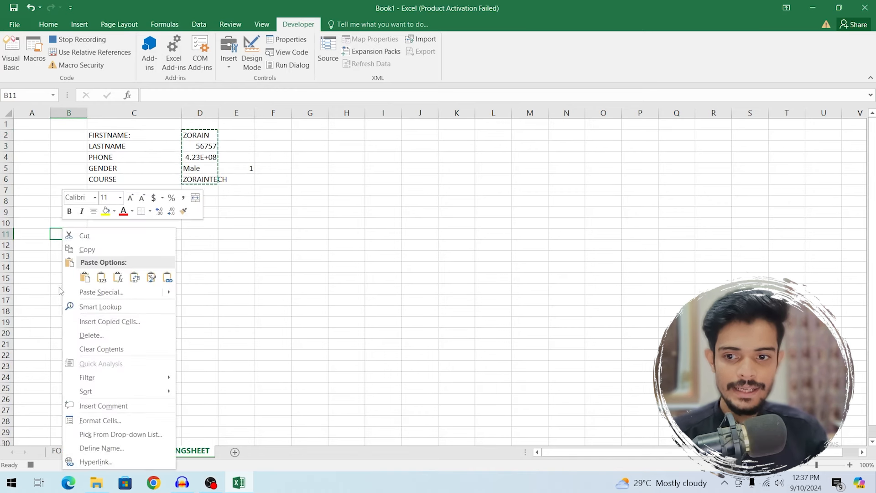
mouse_move(118, 295)
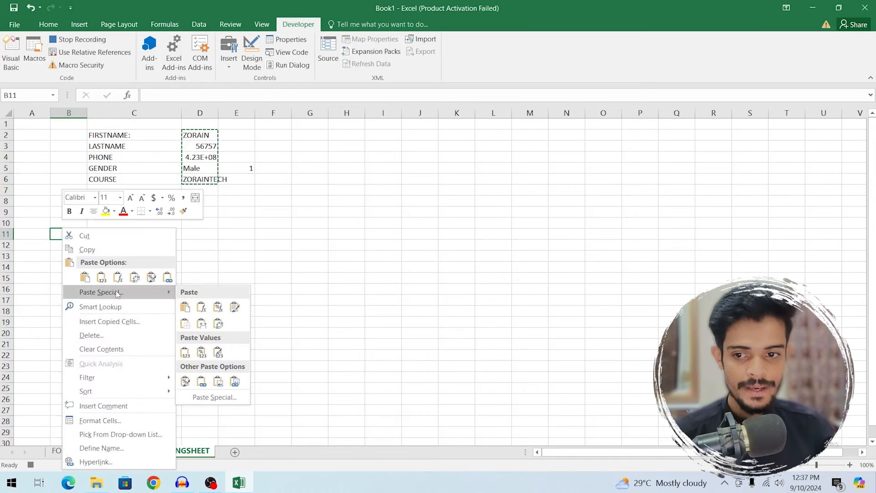
left_click(214, 397)
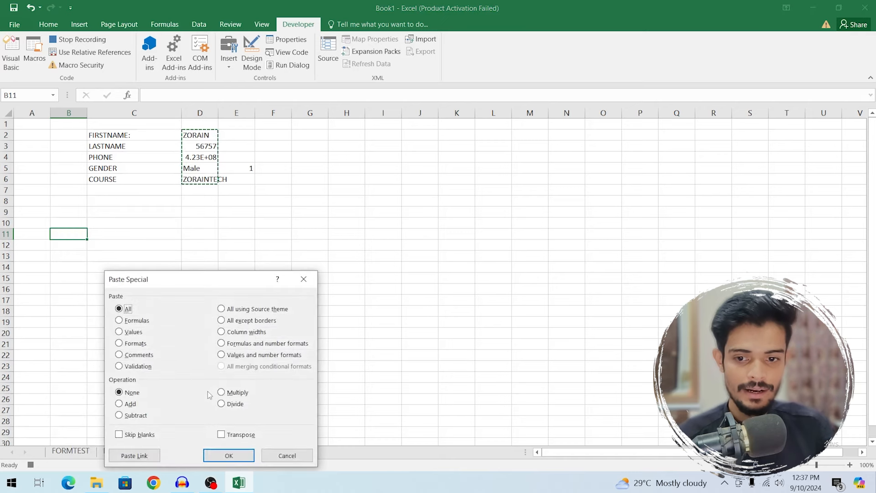
left_click(121, 333)
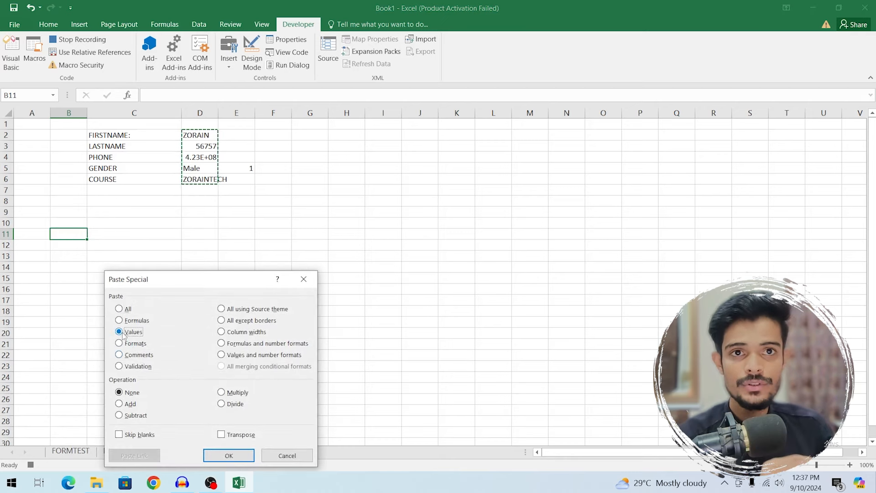
left_click(236, 437)
left_click(233, 457)
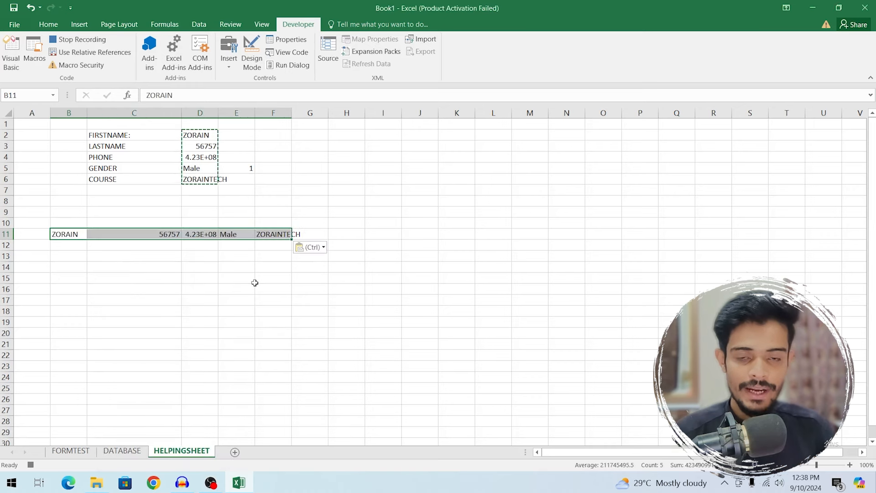
key("ctrl+c")
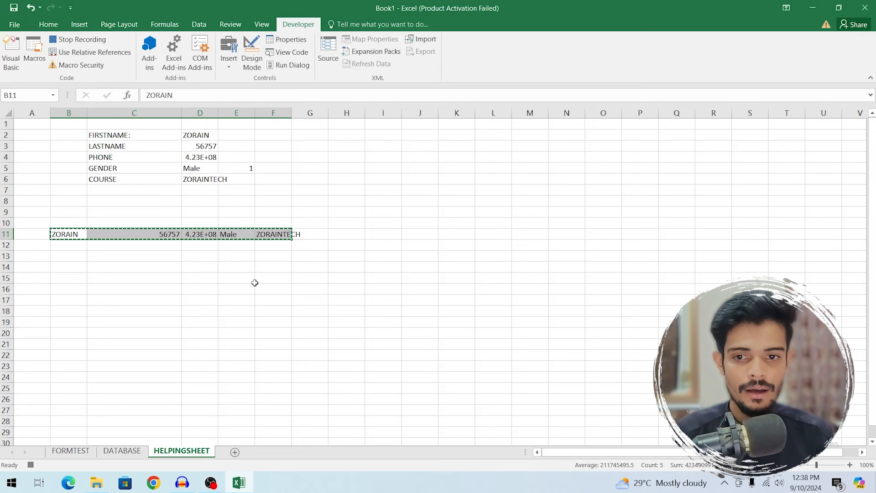
- Insert the copied entry at DATABASE cell D4, shifting existing cells down
left_click(124, 450)
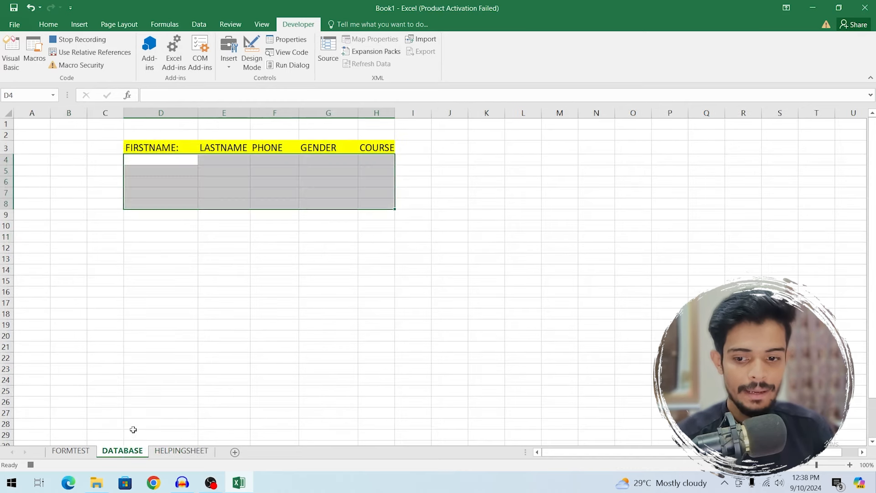
left_click(170, 160)
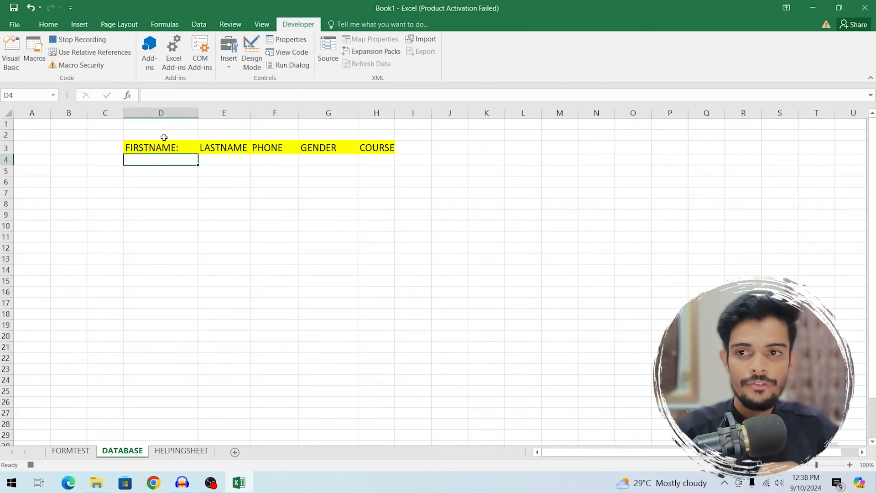
left_click(49, 28)
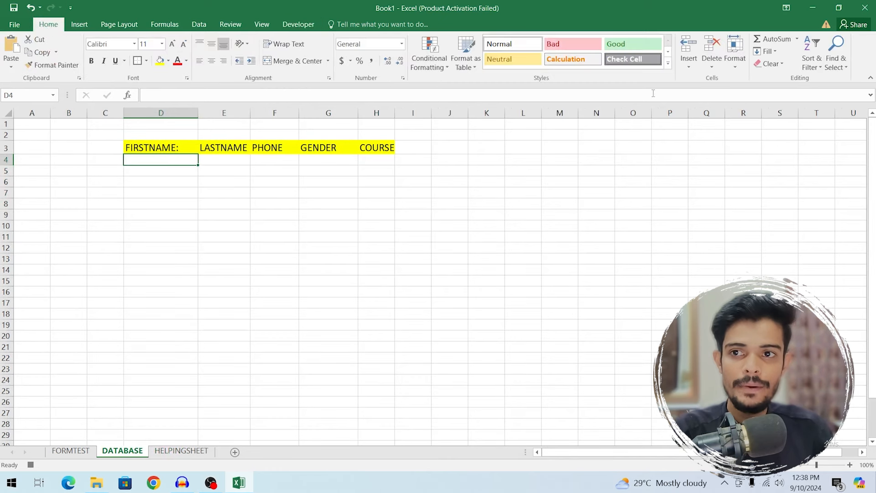
left_click(690, 67)
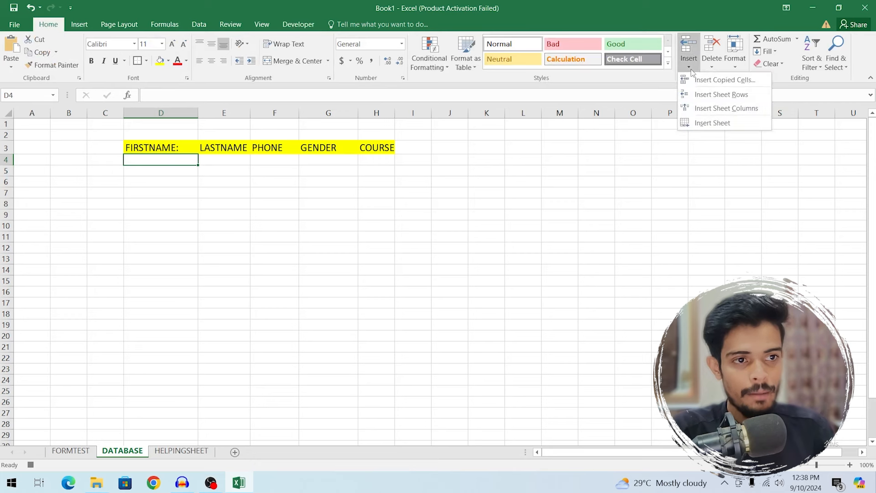
left_click(740, 81)
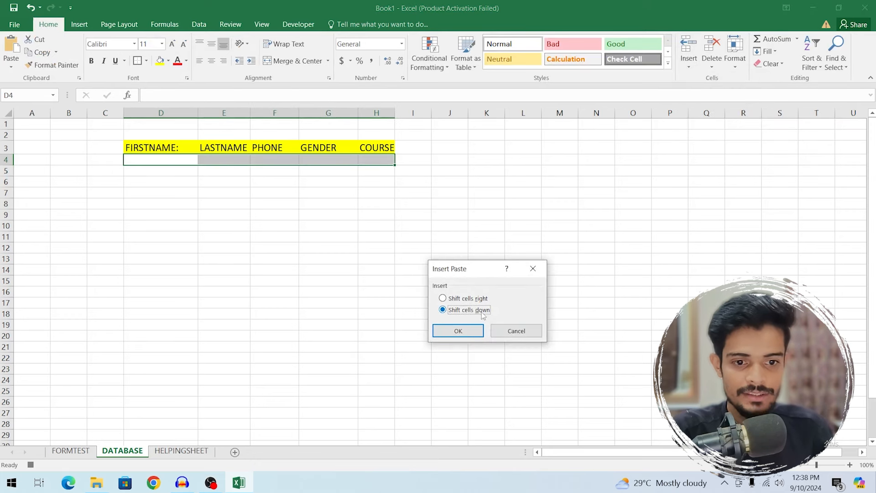
left_click(452, 337)
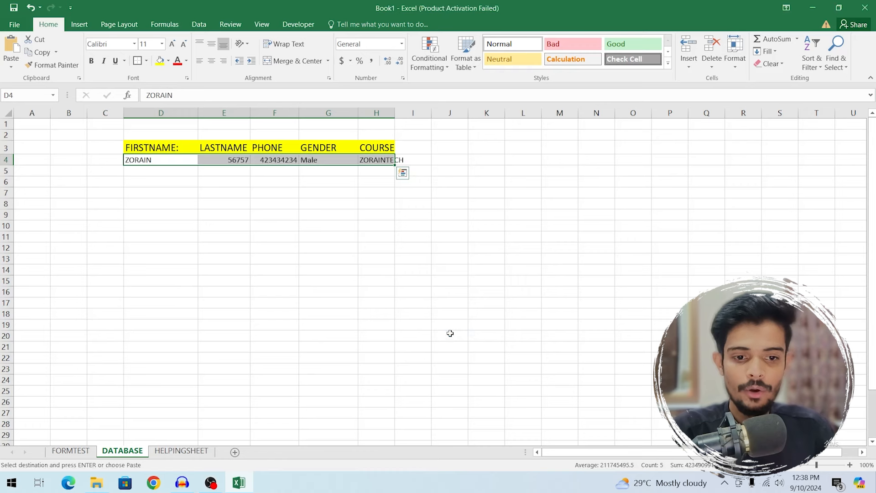
left_click(70, 451)
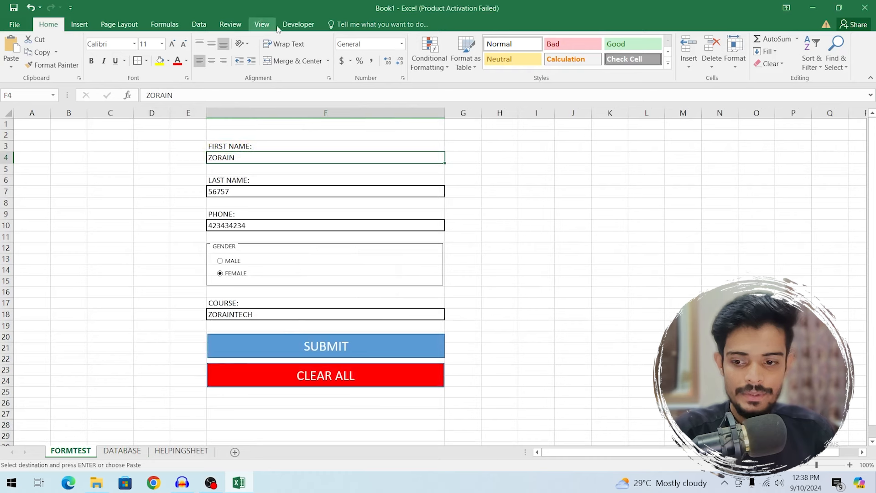
- Stop recording and assign the TESTINGFORM macro to the SUBMIT shape
left_click(299, 25)
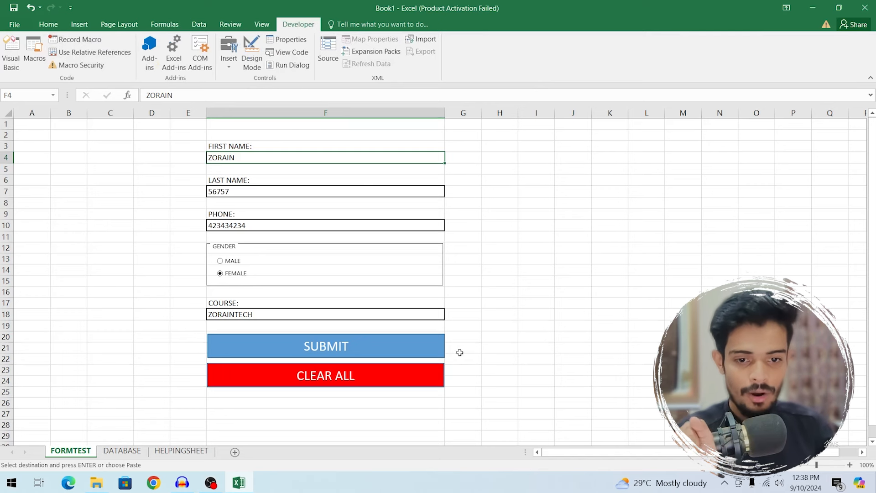
right_click(381, 352)
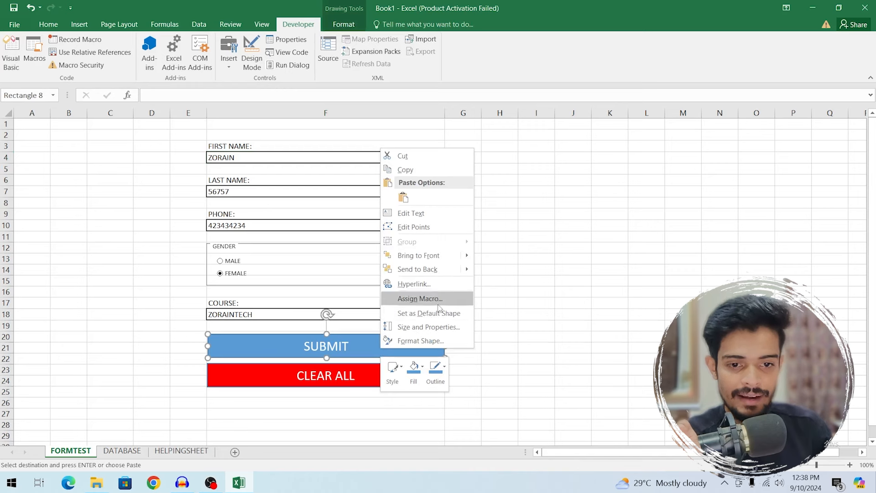
left_click(418, 298)
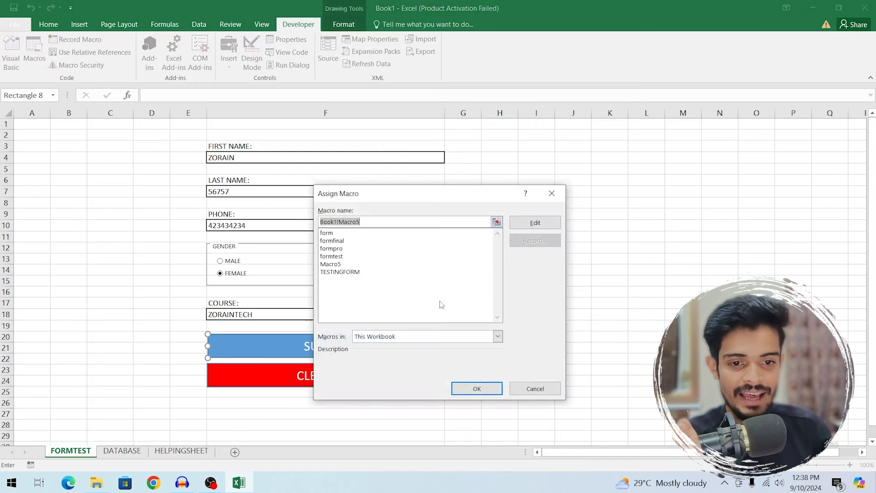
left_click(353, 273)
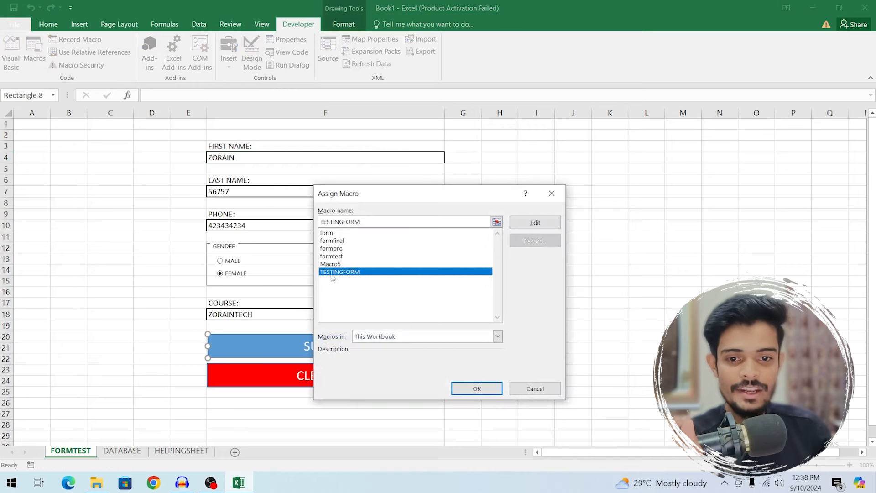
left_click(477, 388)
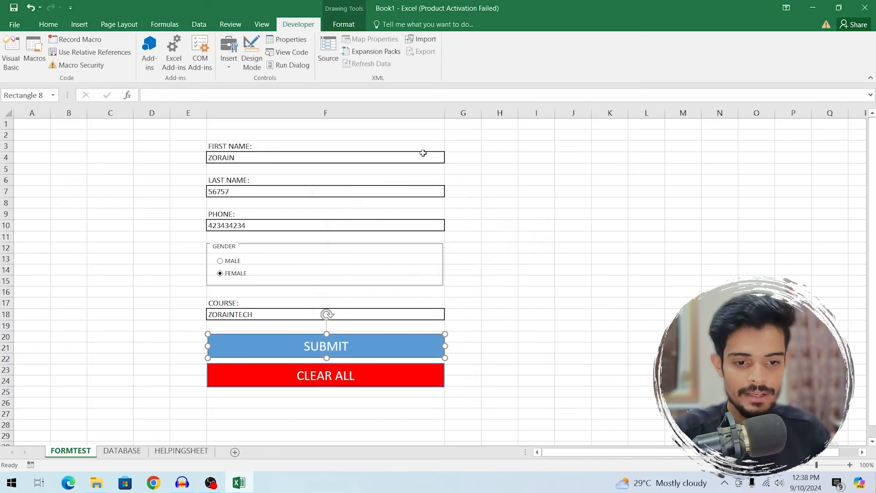
- Fill in the form's first name, last name and phone number fields
left_click(265, 163)
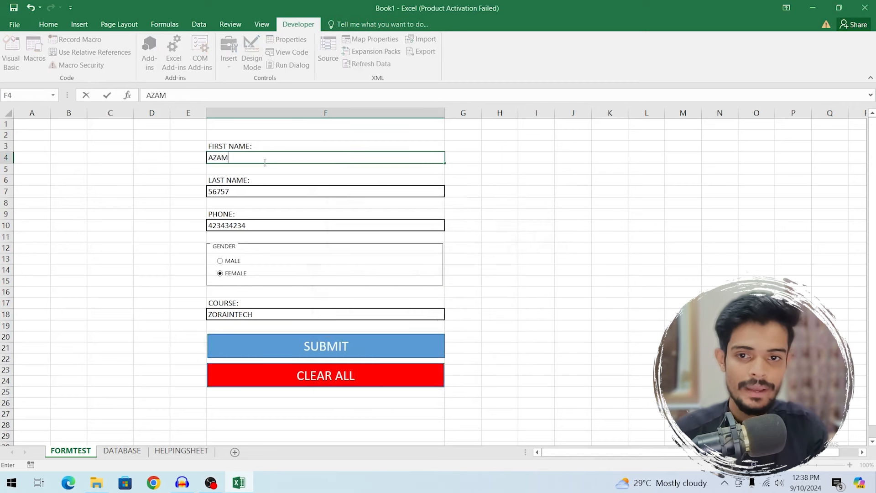
key("Tab")
left_click(279, 193)
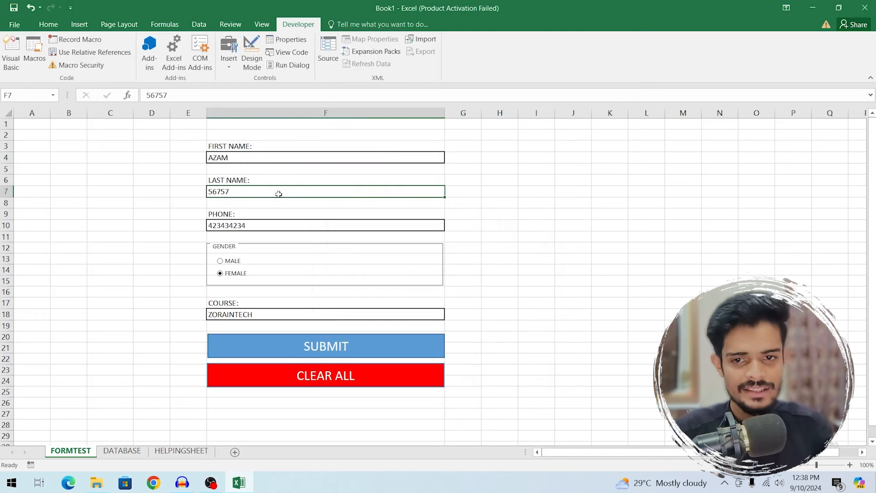
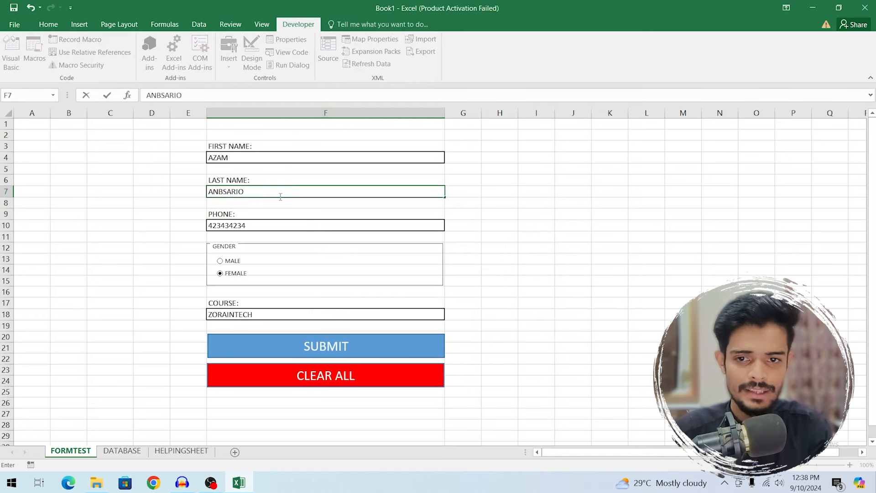
left_click(280, 228)
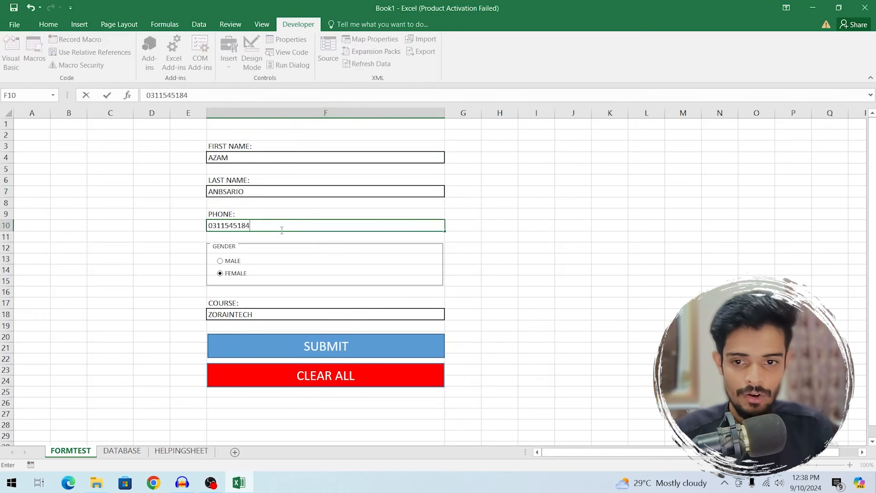
- Set the gender to MALE and choose WORDPRESS as the course
left_click(230, 262)
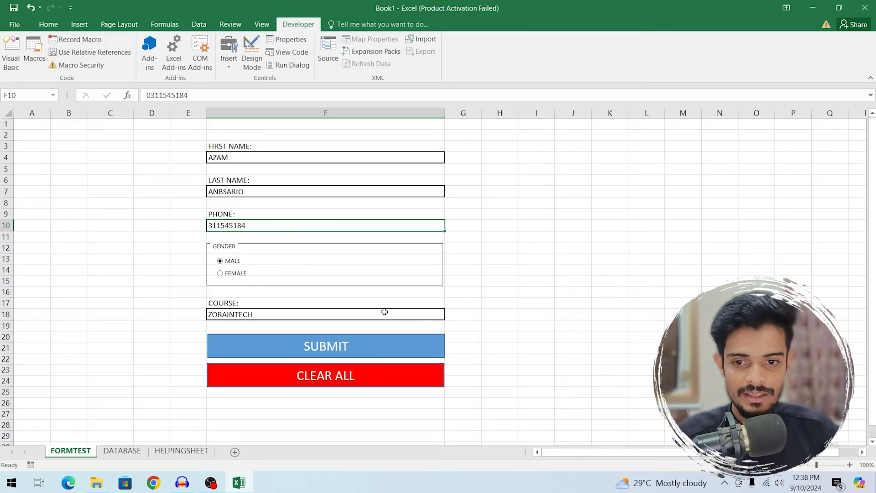
left_click(439, 314)
left_click(449, 314)
left_click(291, 325)
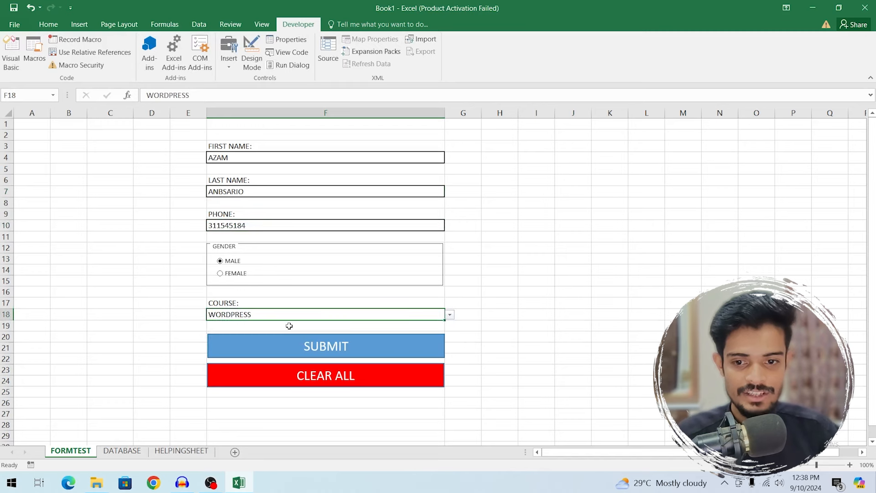
- Submit the entry and verify the stored Male, WORDPRESS record in DATABASE row 4
left_click(331, 348)
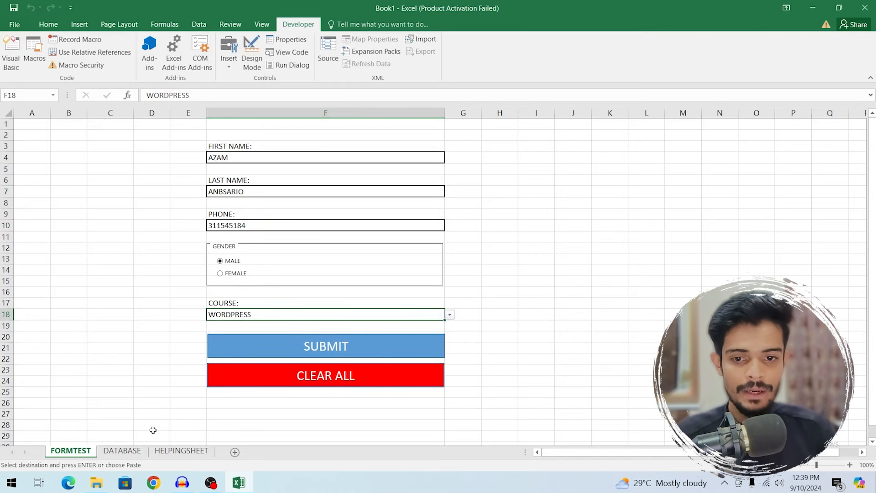
left_click(122, 451)
left_click(172, 168)
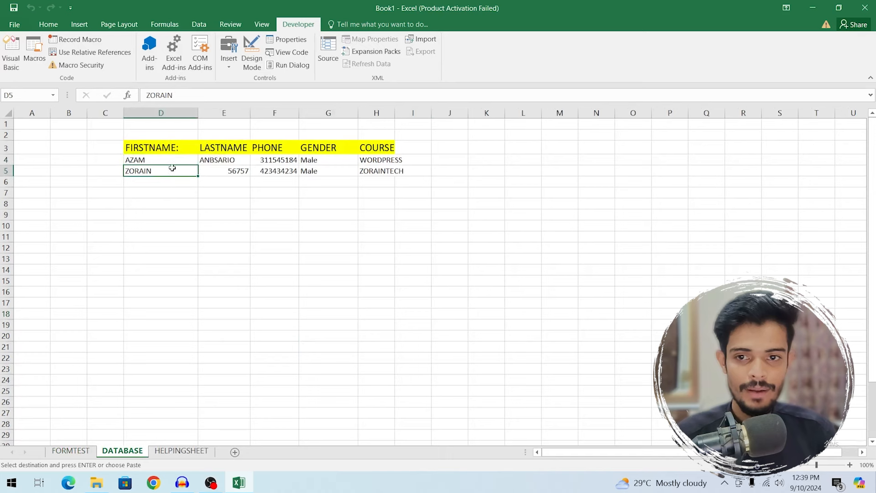
left_click(225, 160)
left_click(292, 163)
left_click(348, 164)
left_click(385, 162)
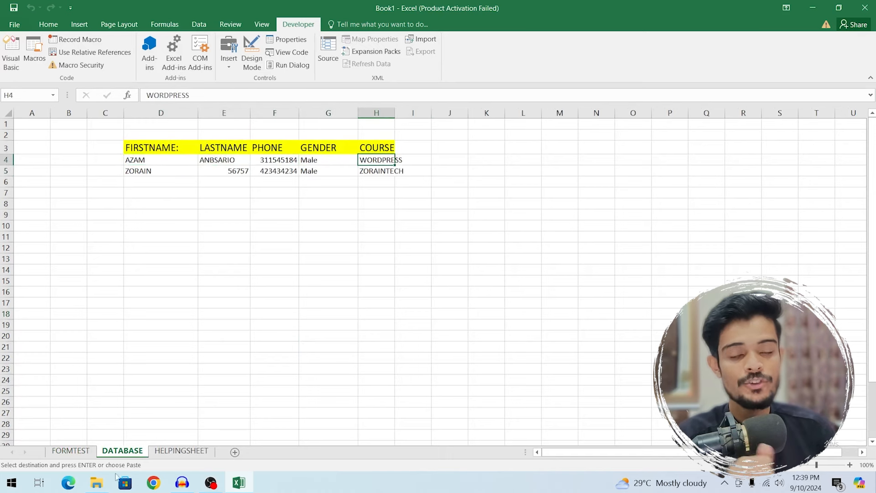
left_click(70, 451)
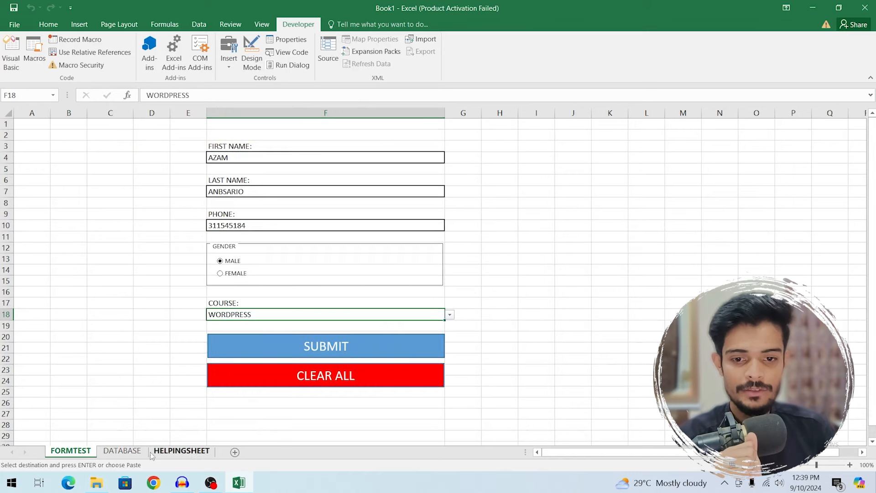
- Submit the form again and check the duplicate record added in DATABASE row 4
left_click(122, 450)
left_click_drag(155, 160, 388, 162)
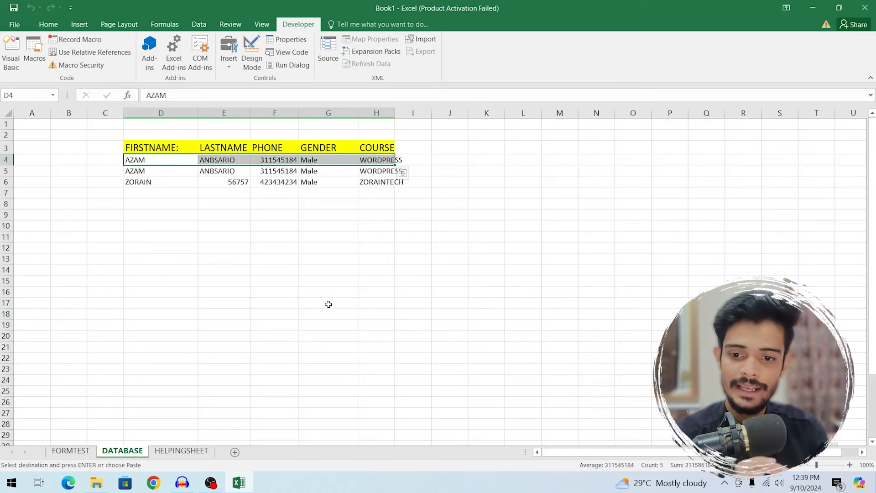
key("ctrl+Page_Up")
- Select the CLEAR ALL shape on the FORMTEST form
left_click(349, 375)
left_click(483, 363)
left_click(419, 381)
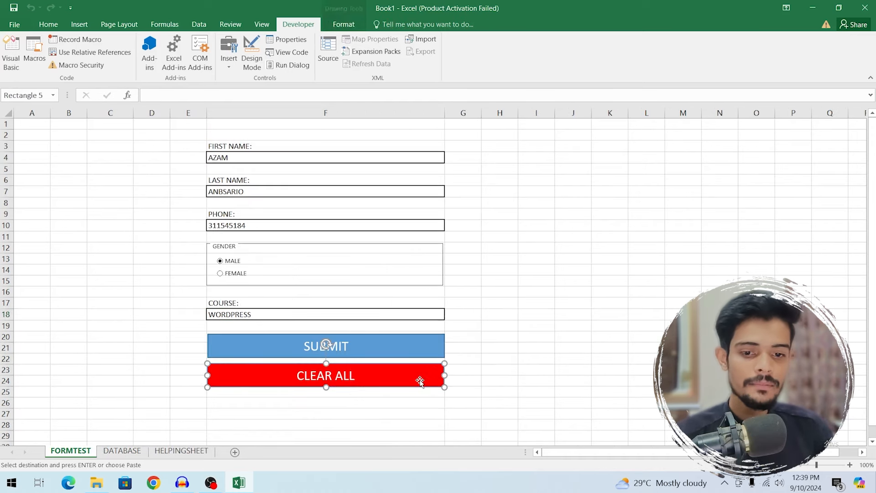
left_click(478, 357)
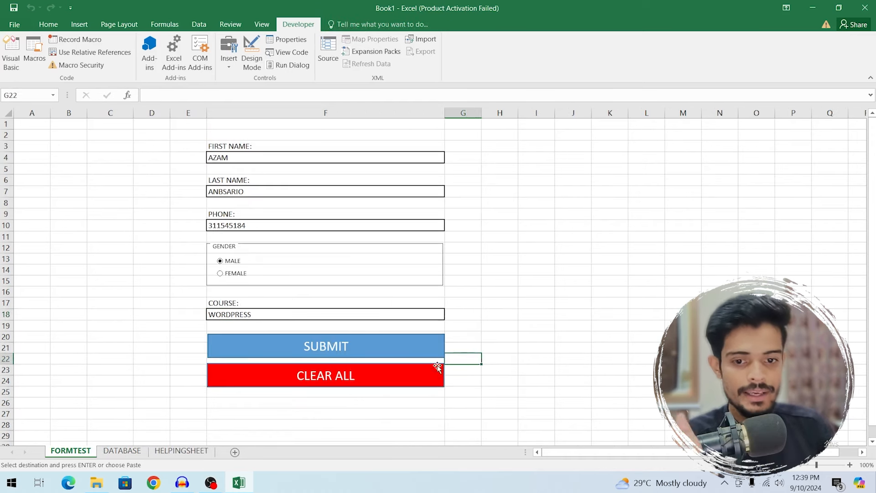
left_click(418, 380)
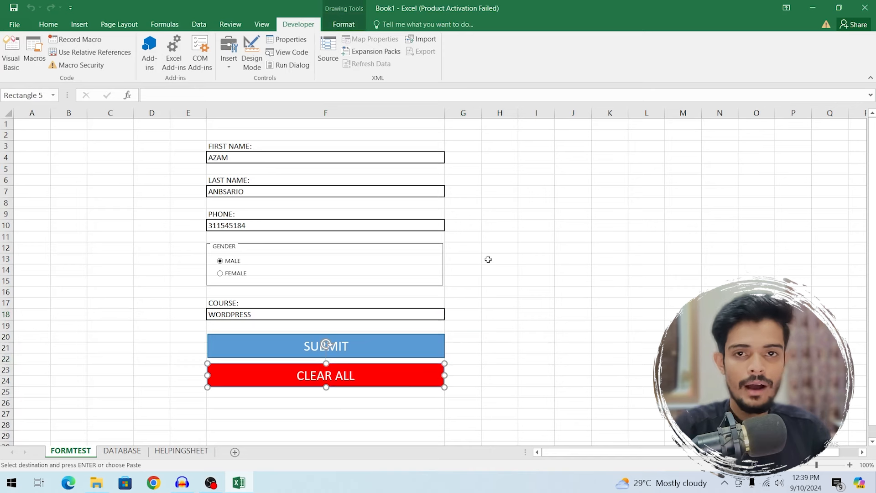
- Record macro DLT that deletes the contents of F18, F10, F7 and F4
left_click(67, 40)
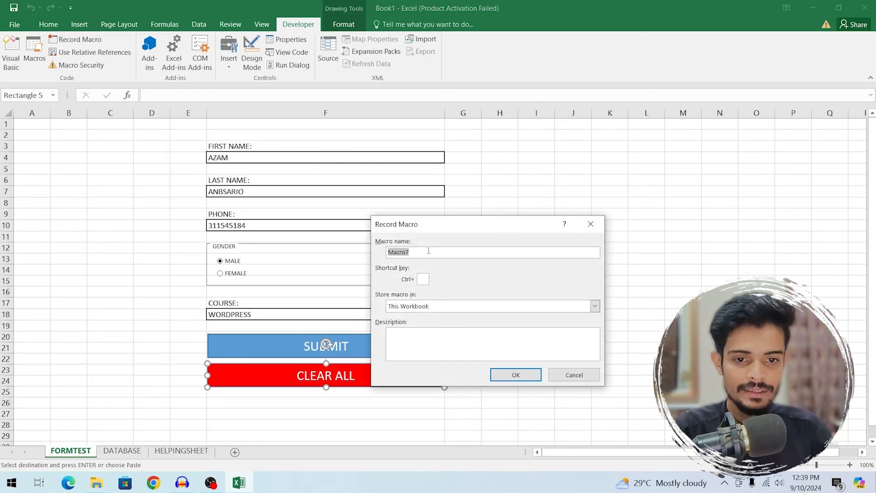
type("F")
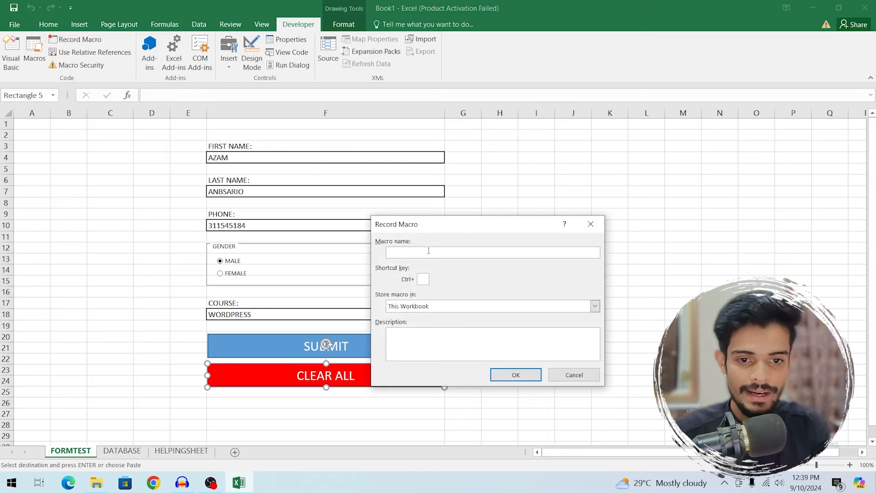
type("DLT")
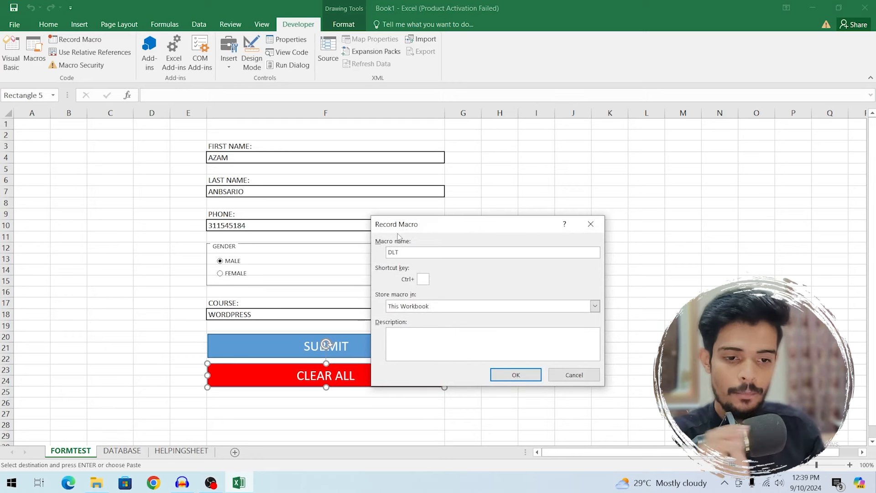
left_click(520, 380)
left_click(377, 314)
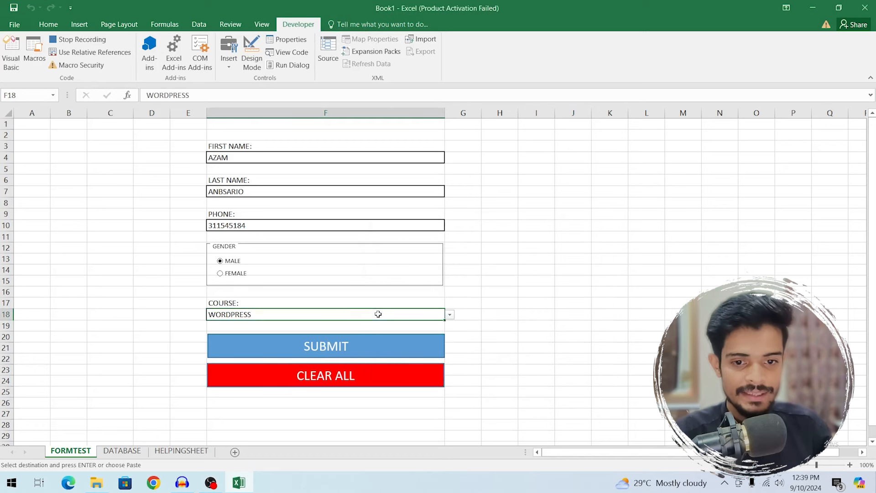
key("Delete")
left_click(247, 222)
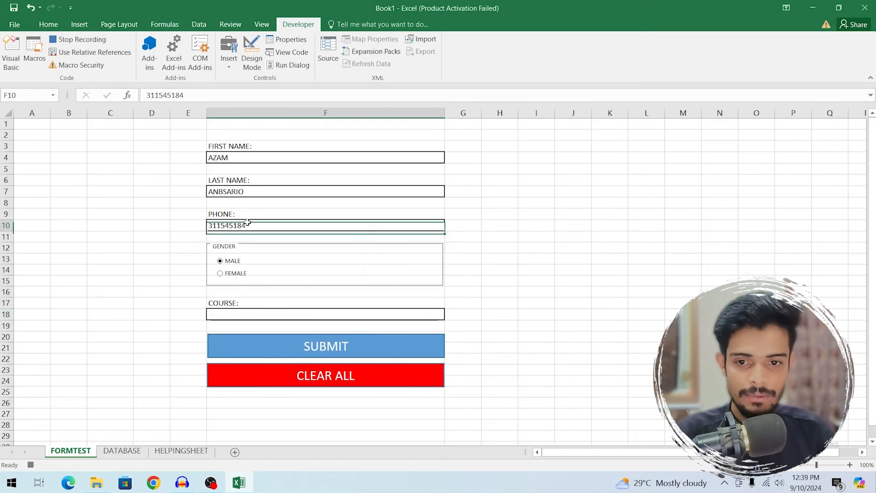
key("Delete")
left_click(251, 192)
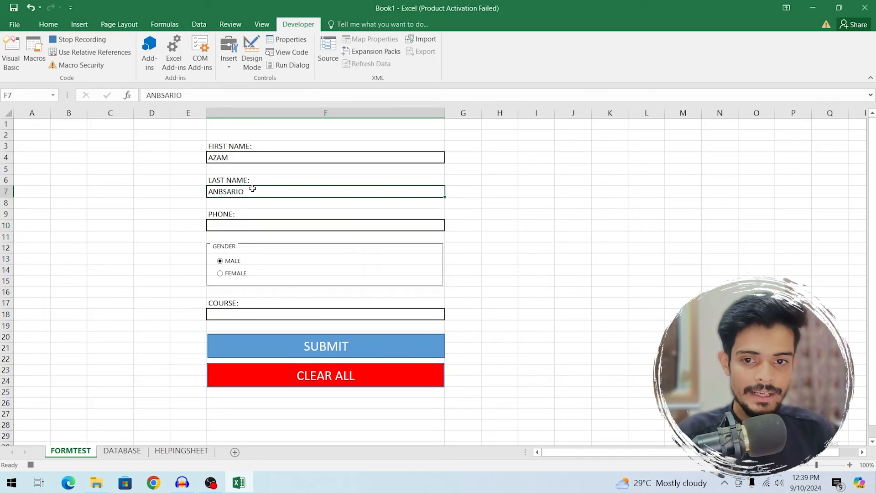
key("Delete")
left_click(256, 160)
key("Delete")
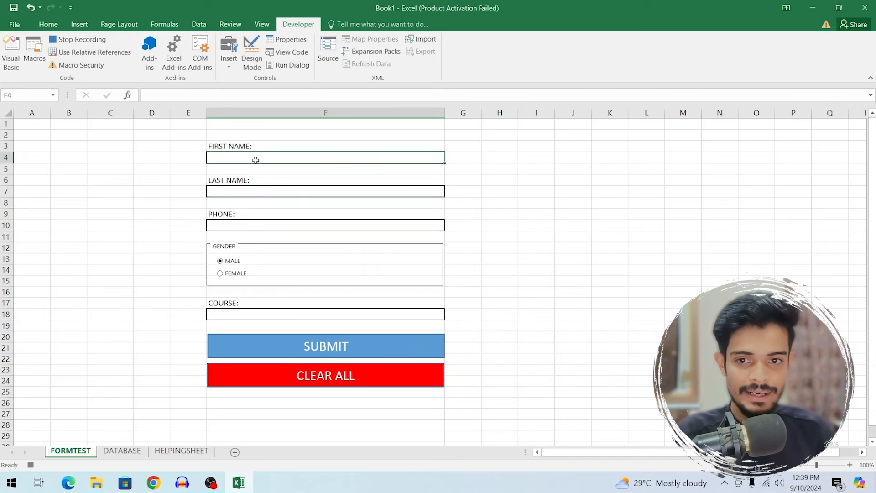
left_click(31, 465)
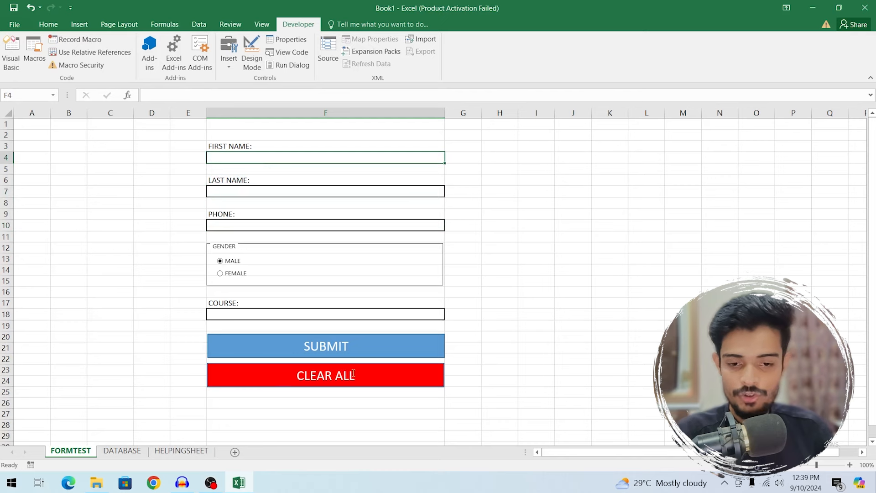
- Assign the DLT macro to the CLEAR ALL button
right_click(370, 375)
left_click(396, 339)
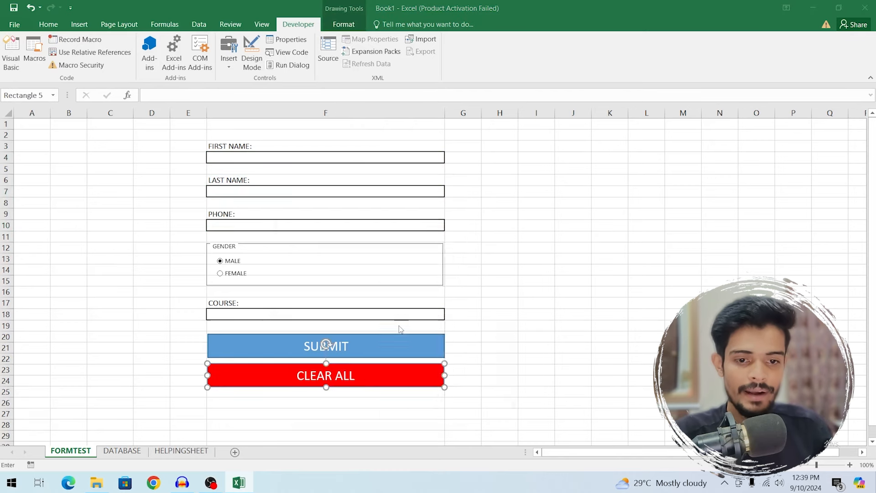
left_click(292, 265)
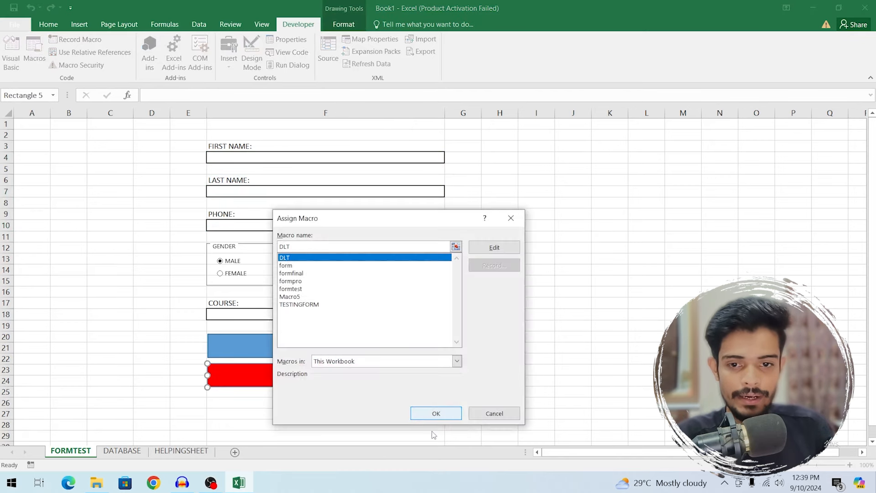
left_click(435, 413)
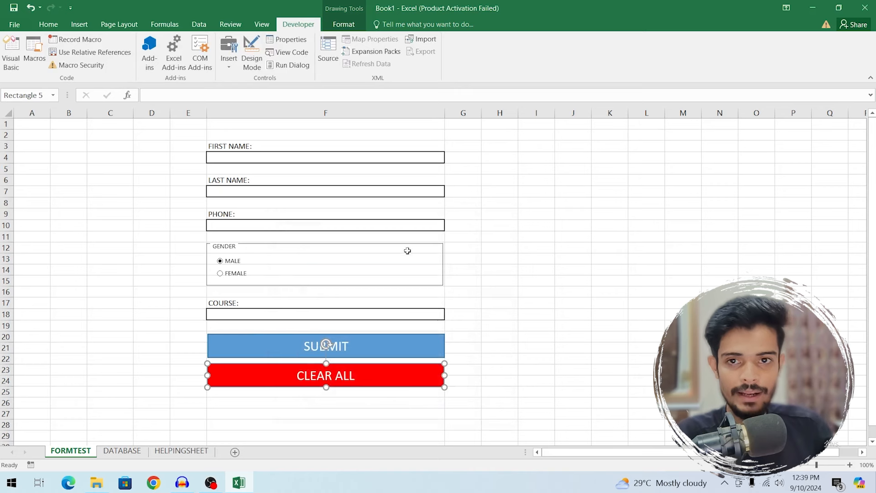
- Fill the name, phone and course fields with test values, then clear them with CLEAR ALL
left_click(377, 165)
left_click(382, 152)
type("ASFDSADF")
left_click(313, 191)
type("ASDF")
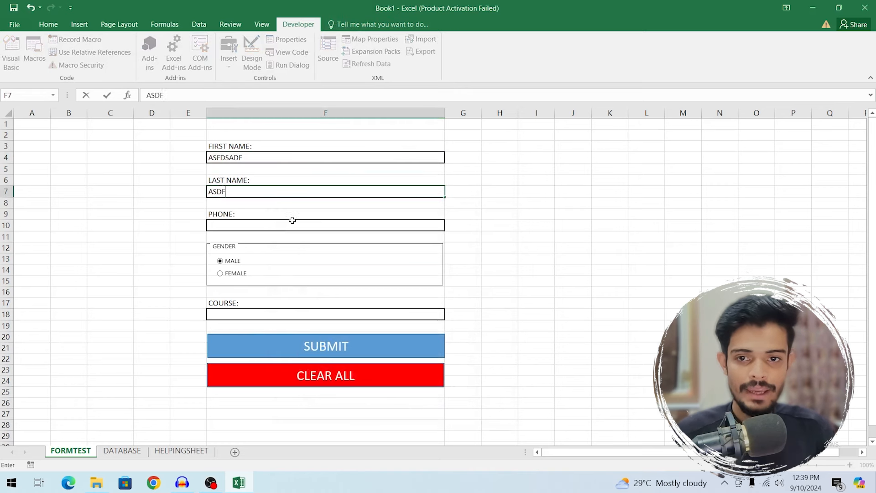
type("ASDF")
left_click(291, 224)
type("ASFASDF")
key("Return")
left_click(264, 314)
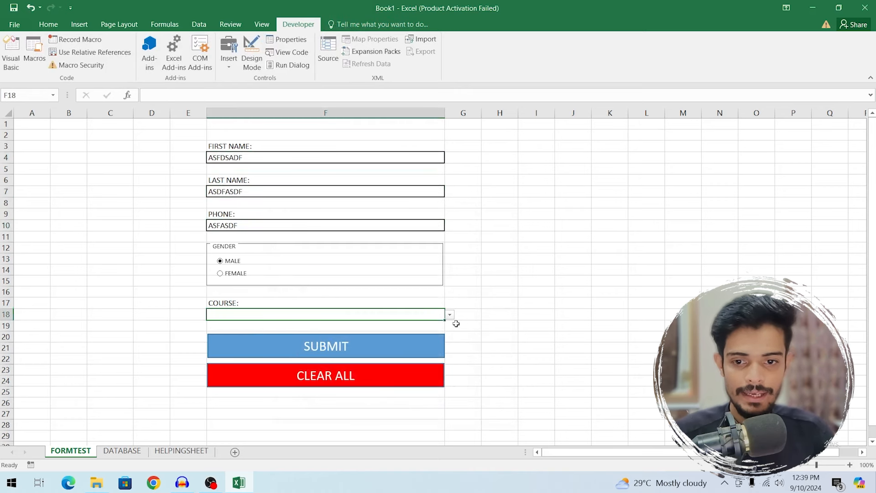
left_click(450, 314)
left_click(346, 330)
left_click(336, 383)
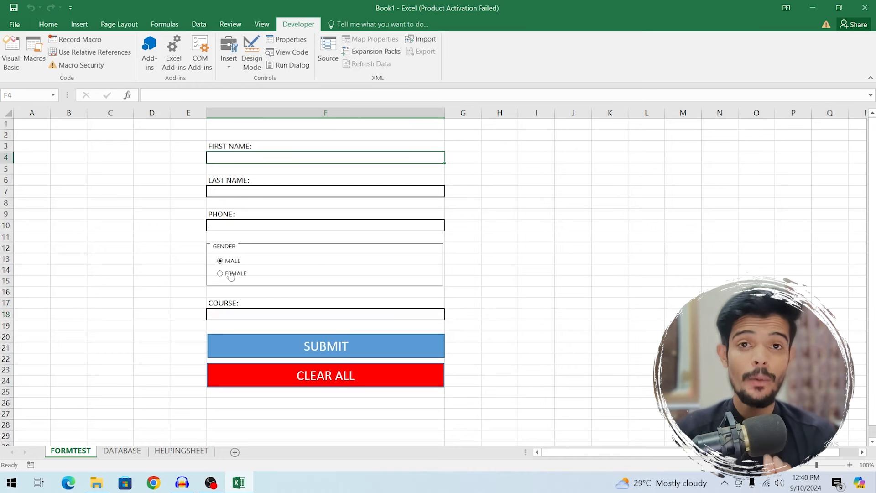
- Give the entire worksheet a grey fill colour
left_click_drag(213, 135, 424, 382)
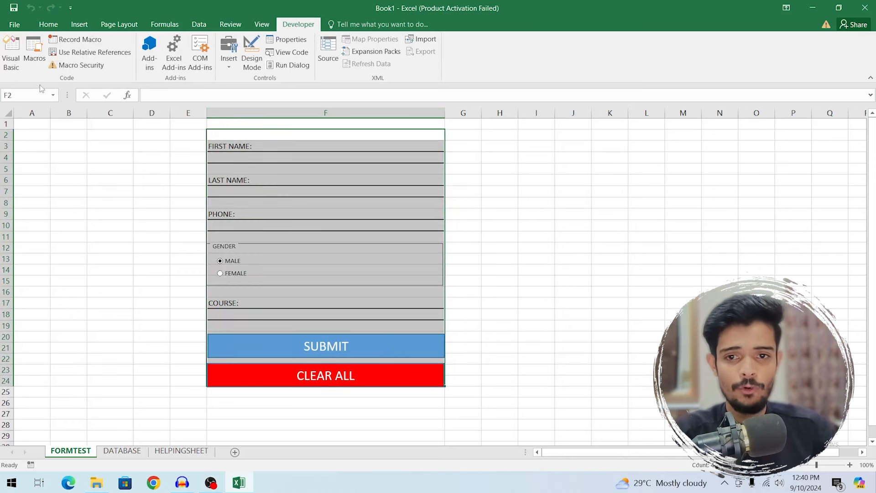
key("ctrl+a")
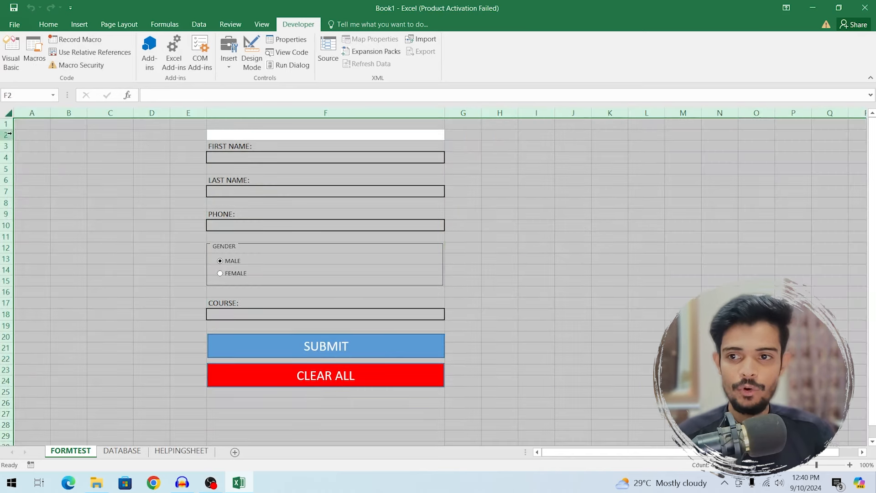
left_click_drag(234, 137, 393, 381)
key("ctrl+a")
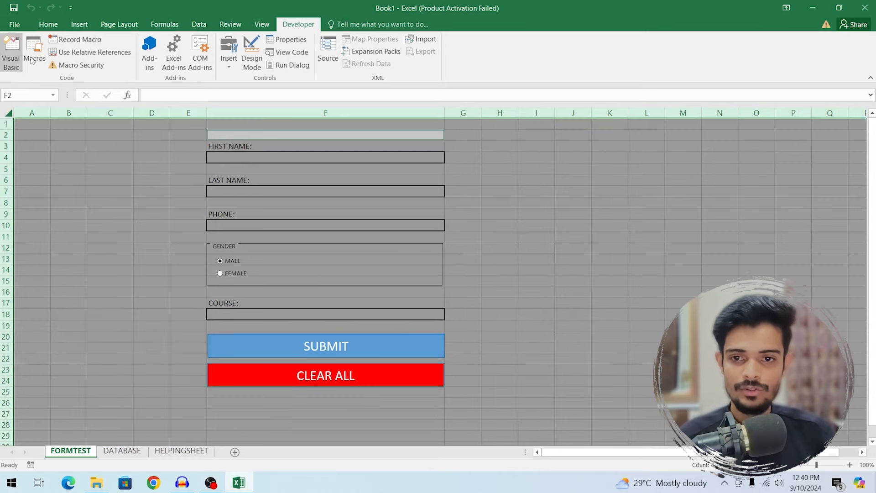
left_click(69, 222)
key("ctrl+a")
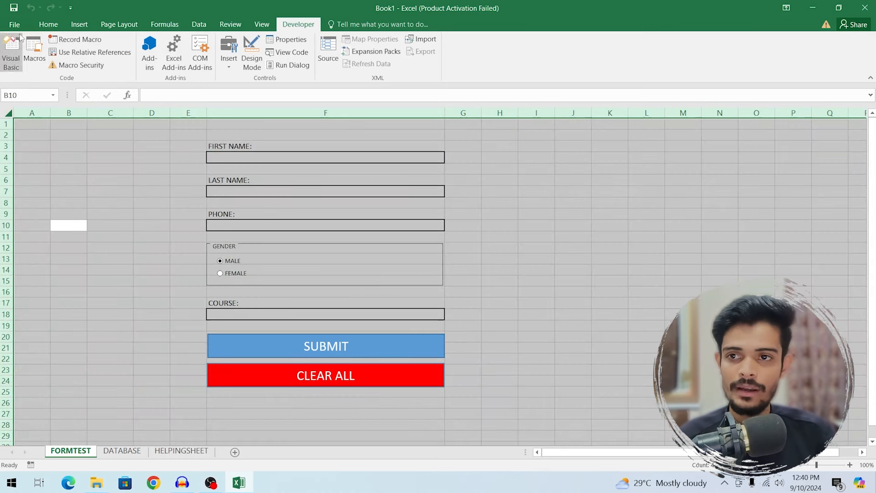
left_click(48, 24)
left_click(168, 62)
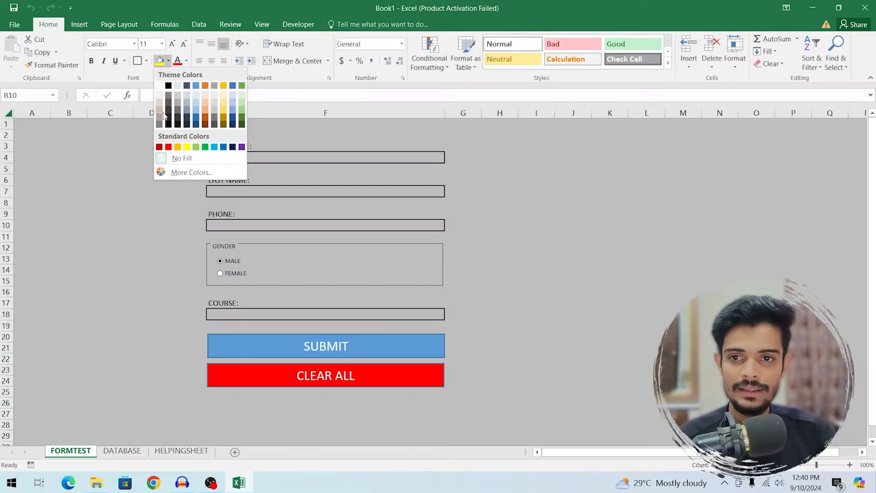
left_click(160, 114)
- Fill the form area E1:G27 white, then bring up the Save As page
left_click_drag(213, 137, 411, 385)
left_click_drag(194, 124, 451, 383)
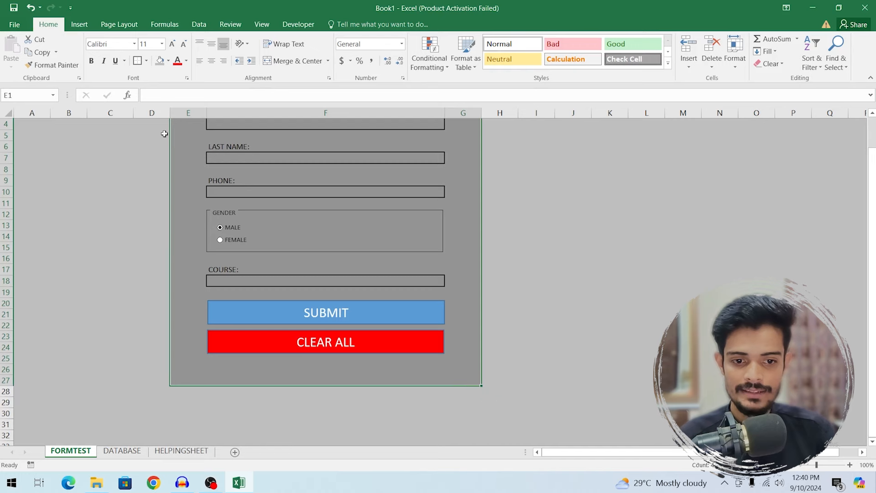
left_click(168, 61)
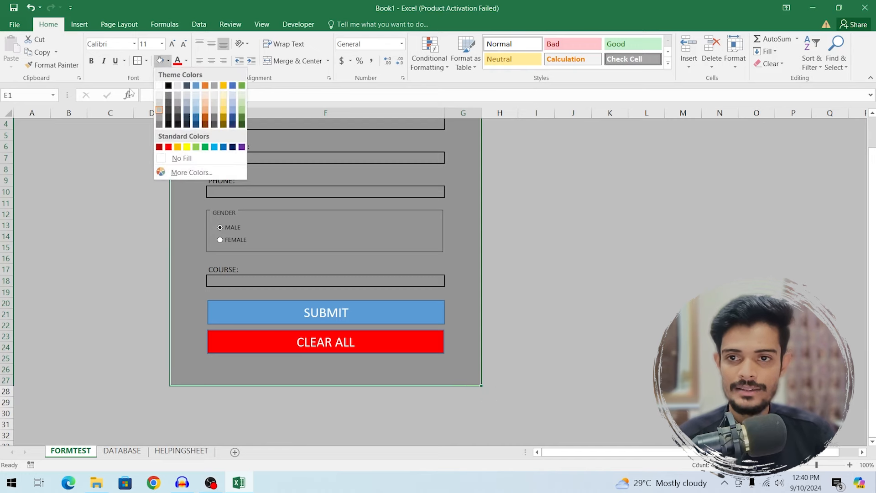
left_click(159, 86)
scroll(502, 228, "up", 1)
left_click(610, 281)
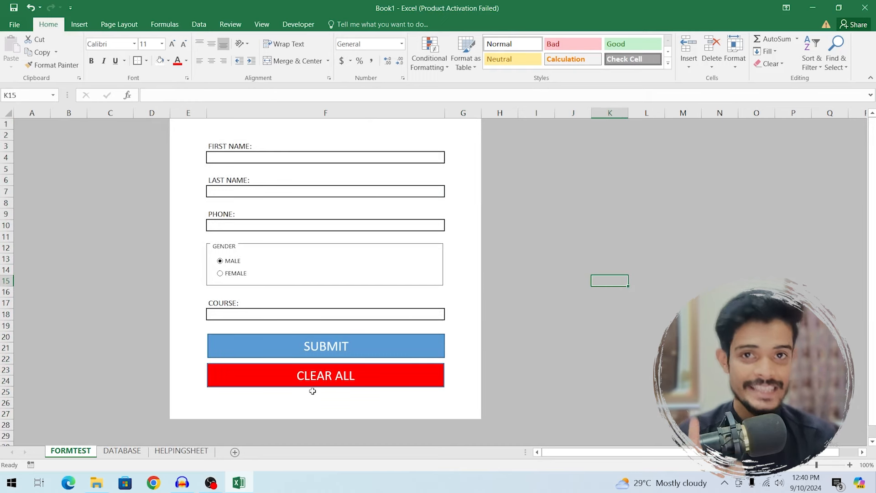
key("ctrl+s")
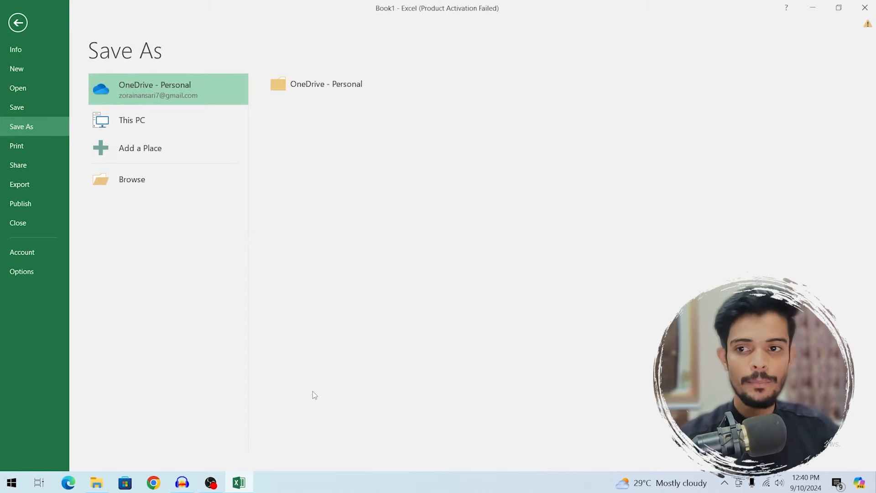
- Set file name ASDFASDFASD as an Excel Macro-Enabled Workbook, then close the dialog without saving
left_click(135, 184)
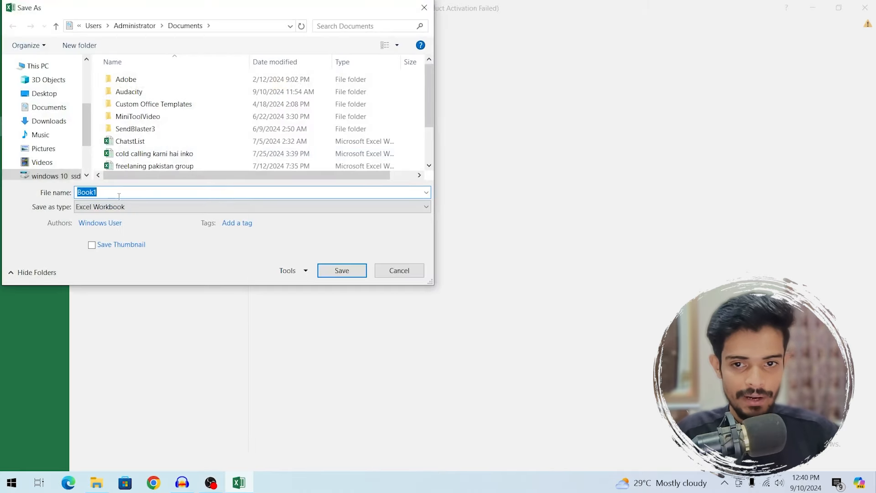
type("ASDFASDFASDFSDFADSF")
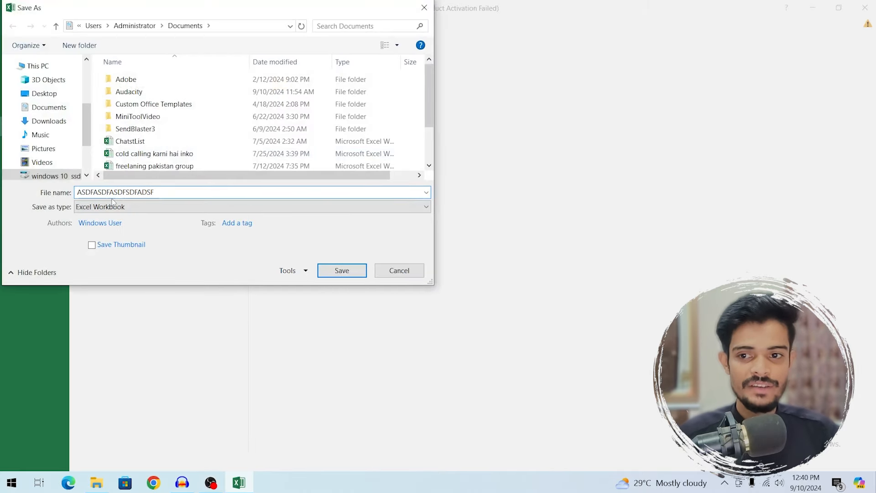
left_click(121, 206)
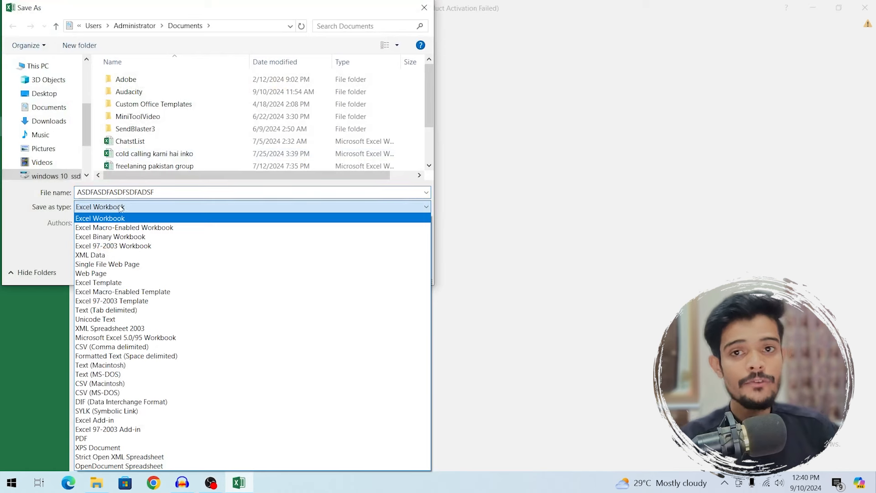
left_click(153, 228)
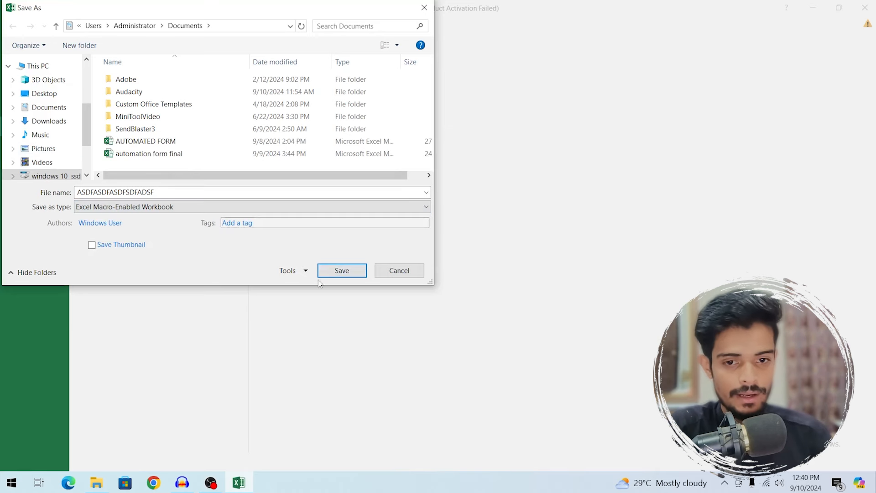
left_click(397, 272)
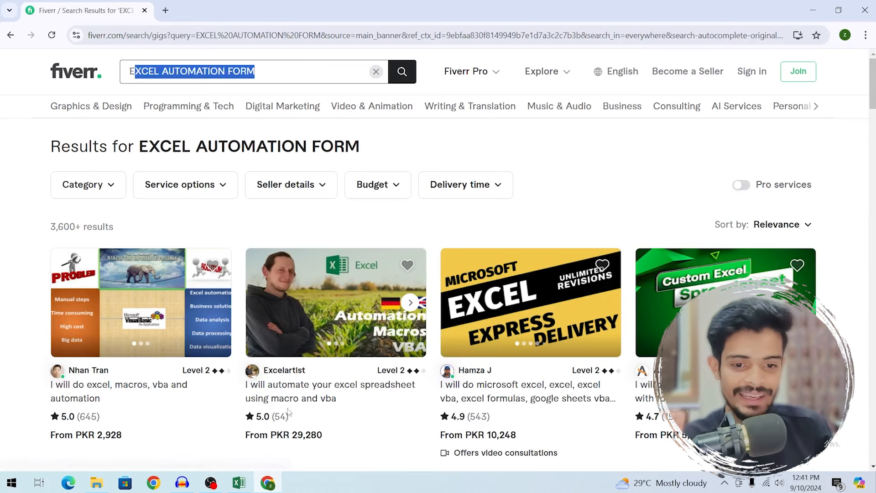
- Open the second gig in a new tab and check its Premium package price
right_click(304, 254)
left_click(320, 260)
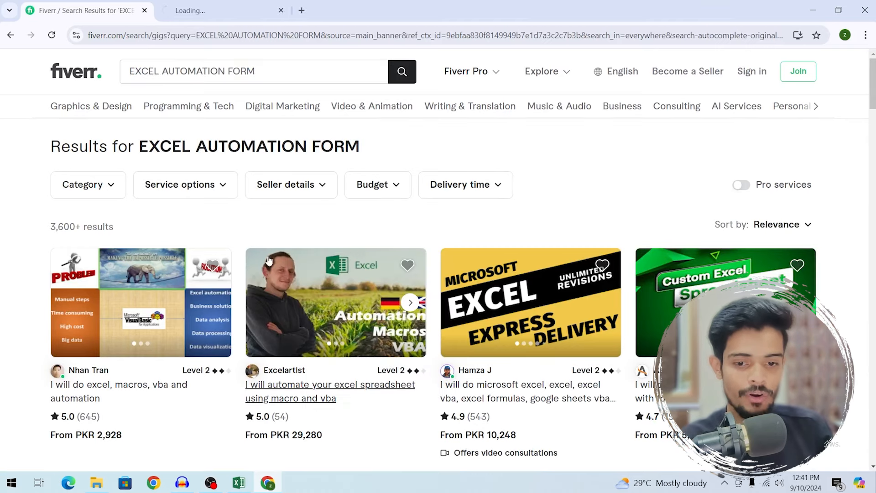
left_click(195, 5)
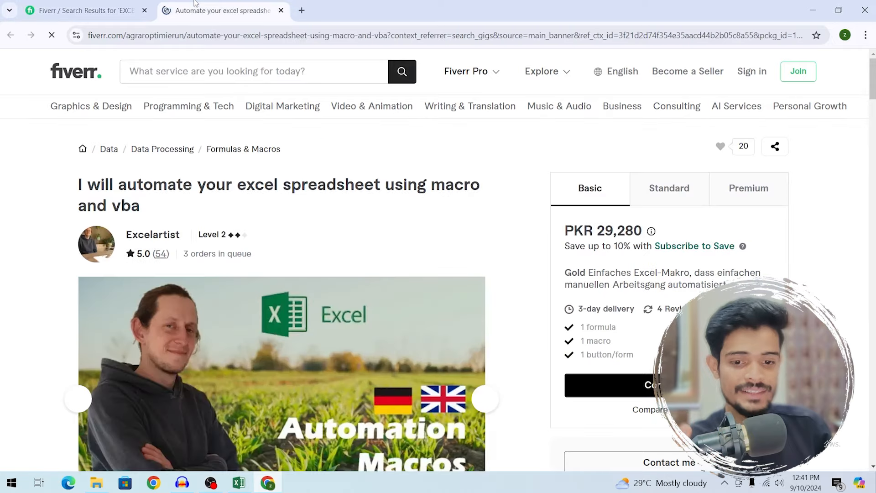
left_click_drag(184, 253, 384, 252)
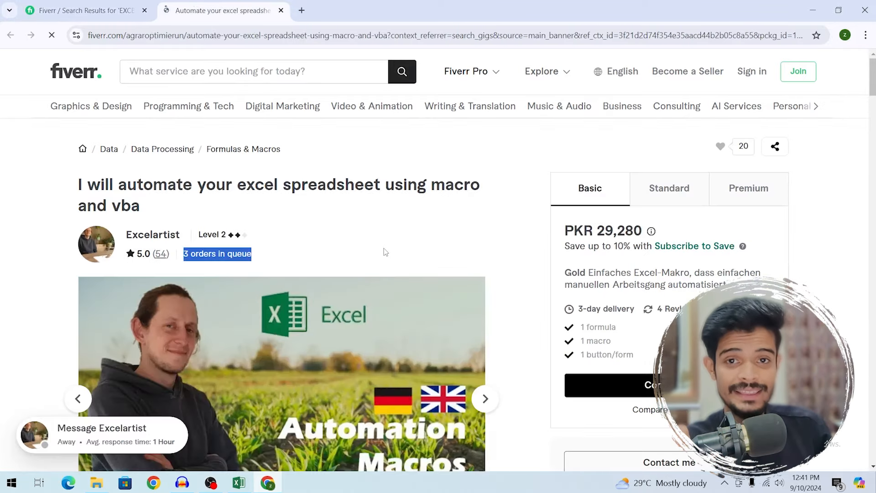
left_click(384, 251)
left_click(741, 186)
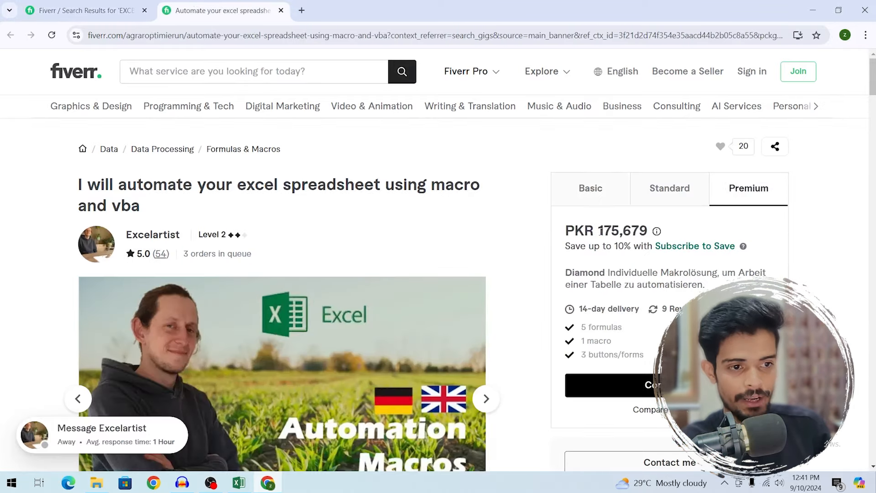
left_click_drag(598, 231, 633, 233)
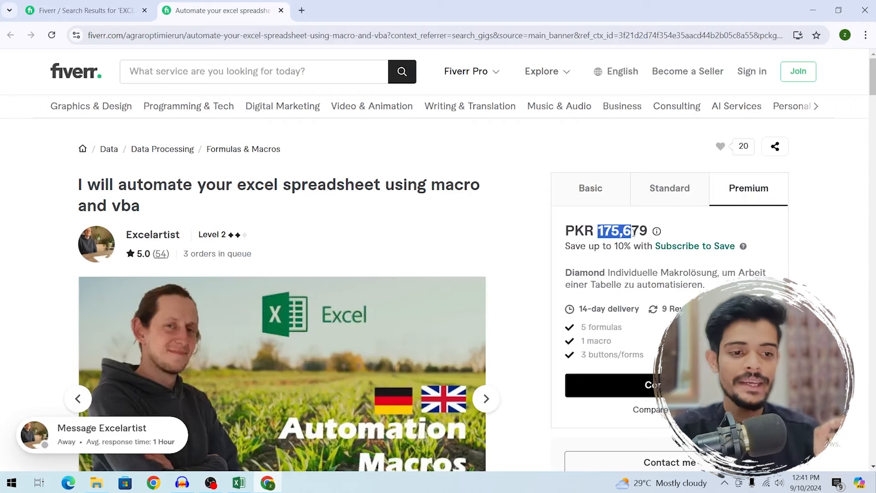
left_click(118, 3)
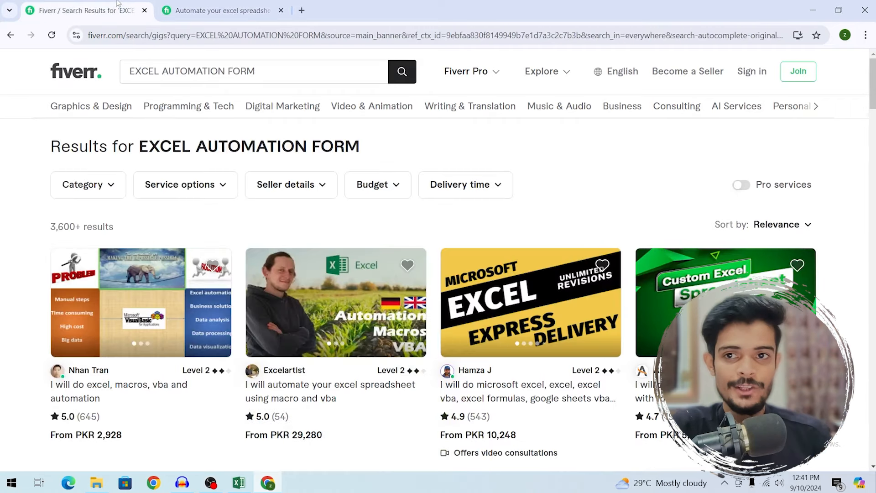
- Scroll through the EXCEL AUTOMATION FORM search results and their starting prices
scroll(438, 260, "down", 3)
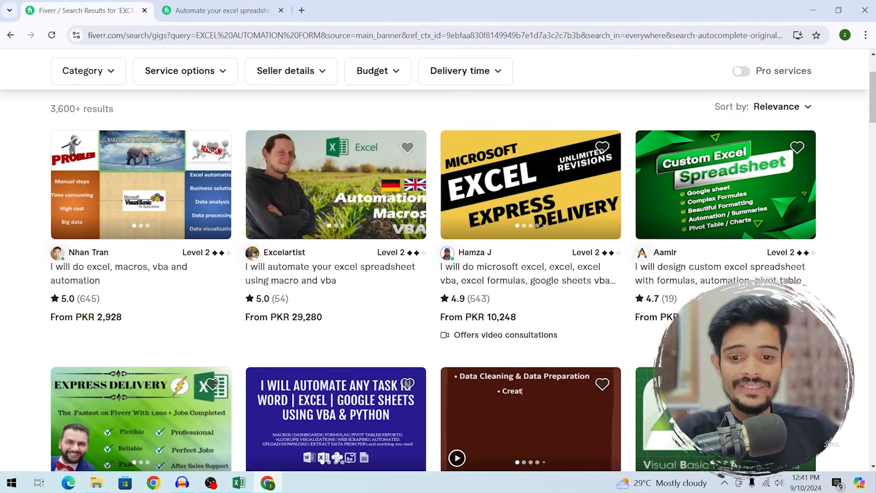
scroll(507, 323, "down", 8)
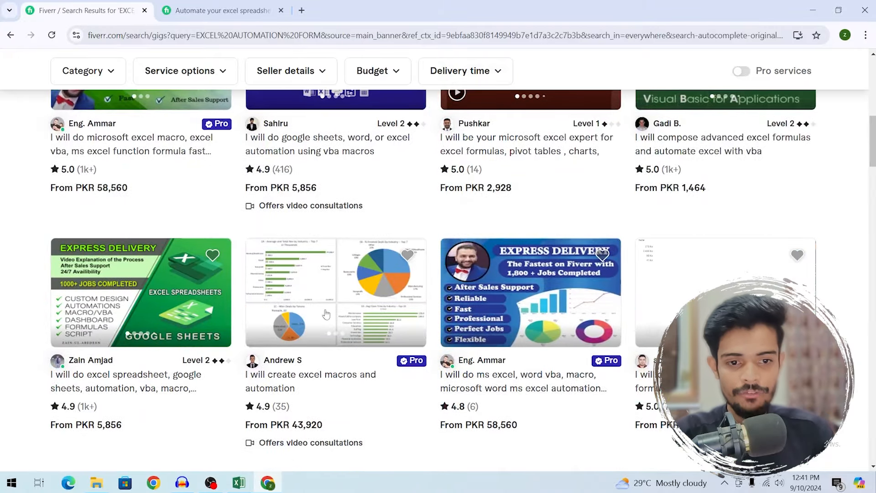
scroll(865, 157, "down", 2)
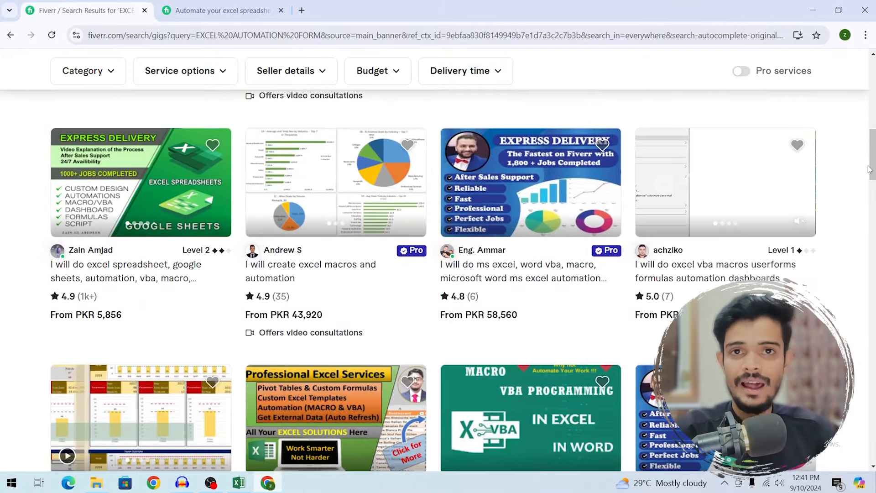
scroll(866, 156, "down", 2)
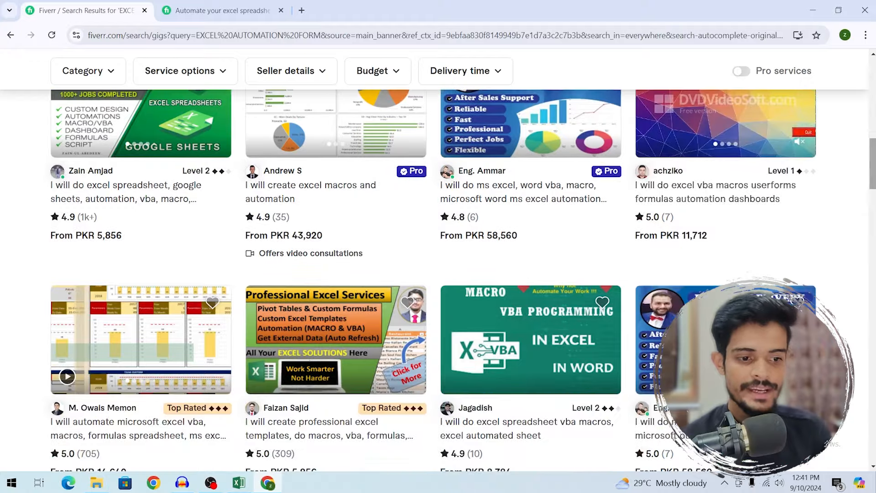
scroll(641, 314, "down", 5)
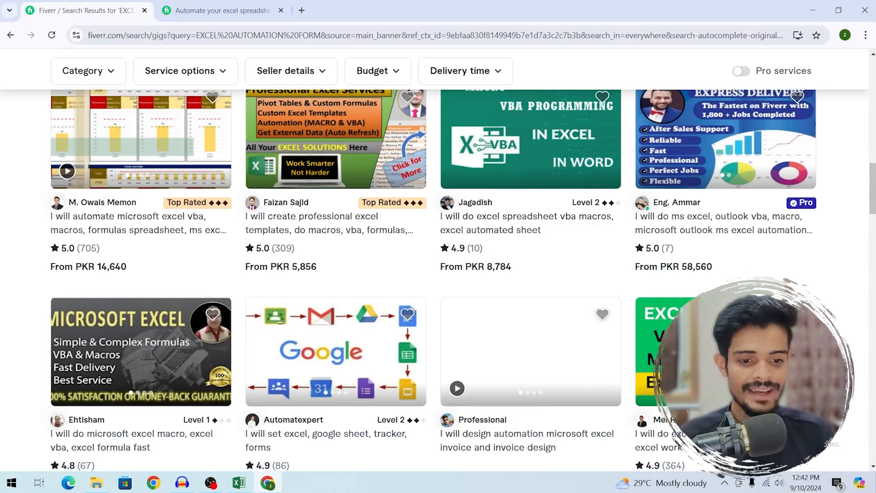
scroll(520, 399, "down", 9)
scroll(478, 466, "down", 8)
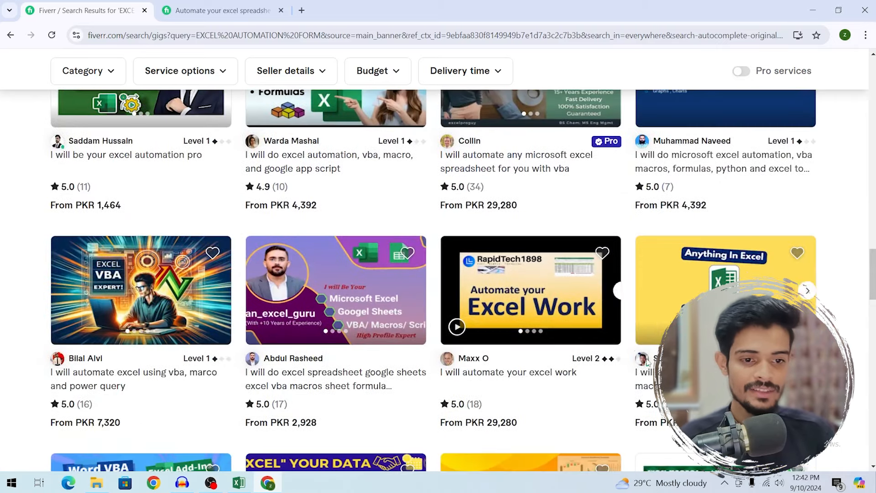
scroll(496, 232, "up", 5)
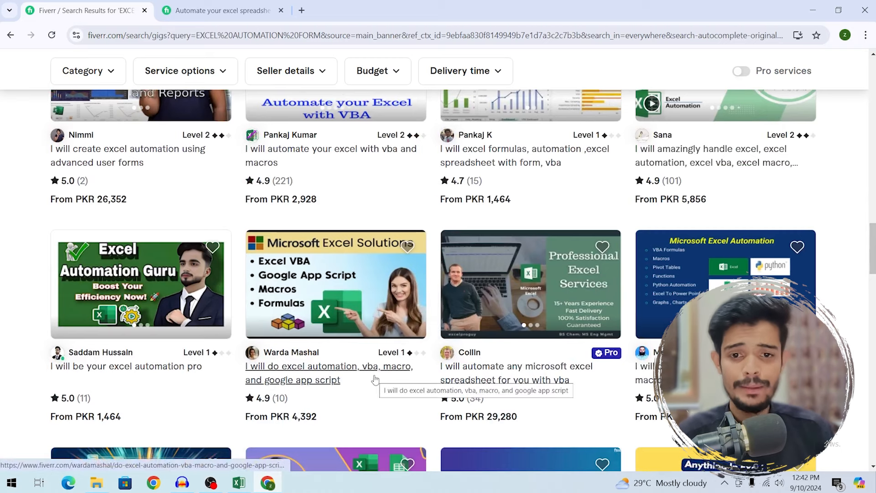
- Switch to the YouTube window with FIVERR GIG RANKING results and scroll through them
mouse_move(259, 491)
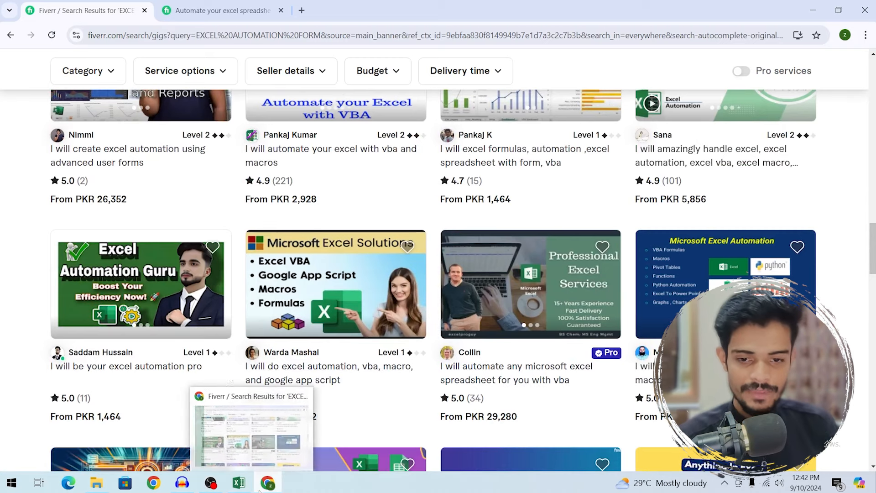
left_click(158, 489)
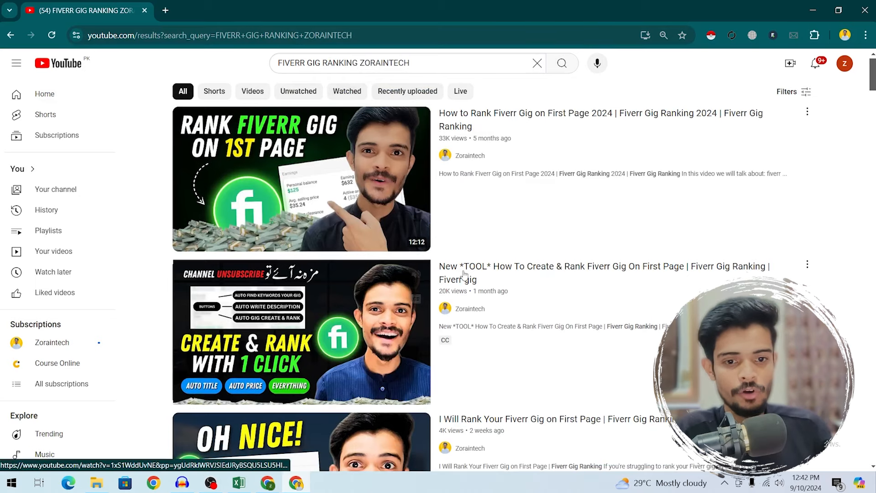
mouse_move(686, 274)
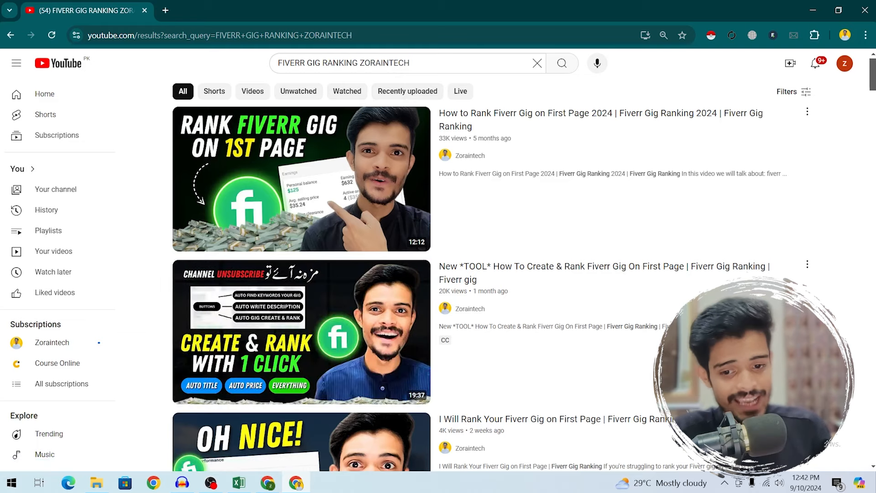
scroll(525, 274, "down", 8)
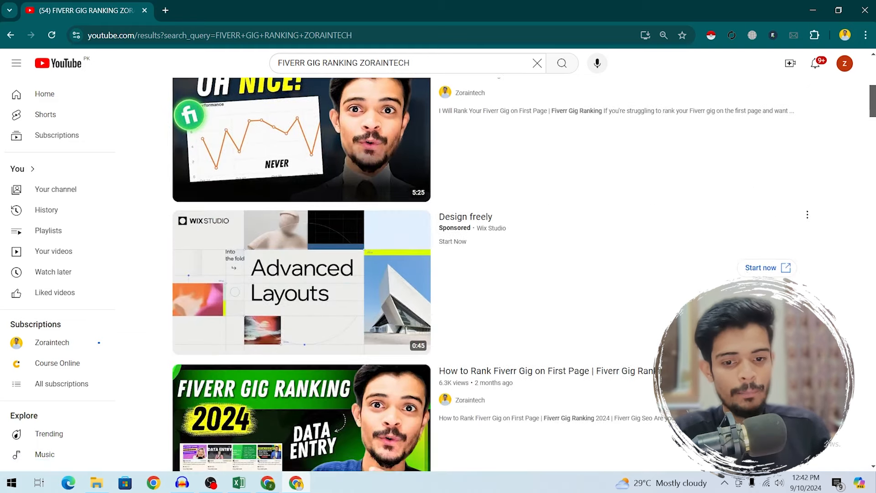
scroll(524, 274, "up", 8)
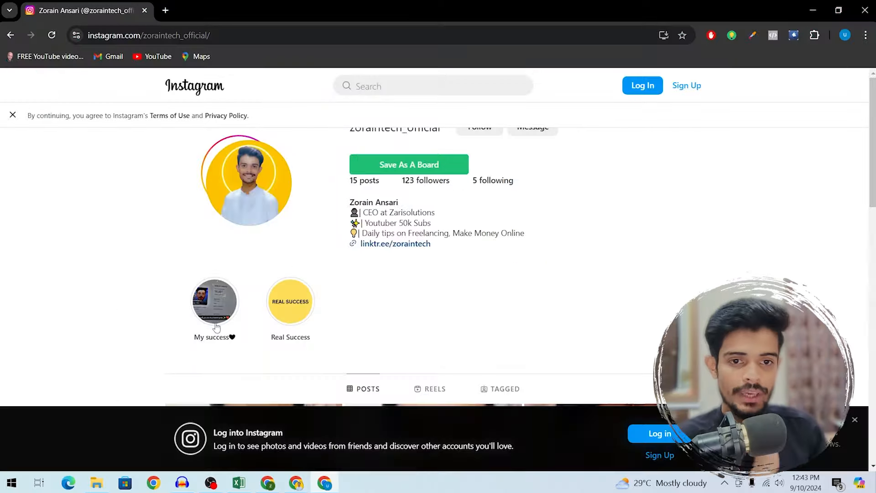
left_click(299, 310)
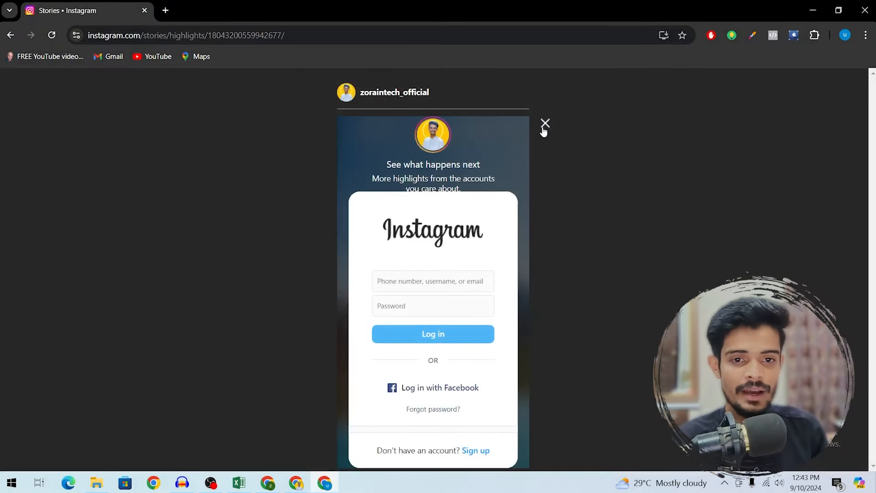
left_click(545, 124)
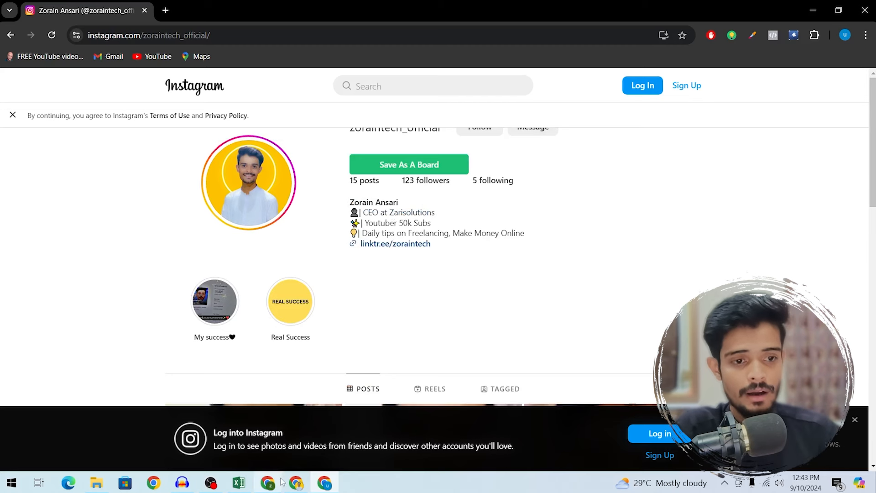
mouse_move(281, 482)
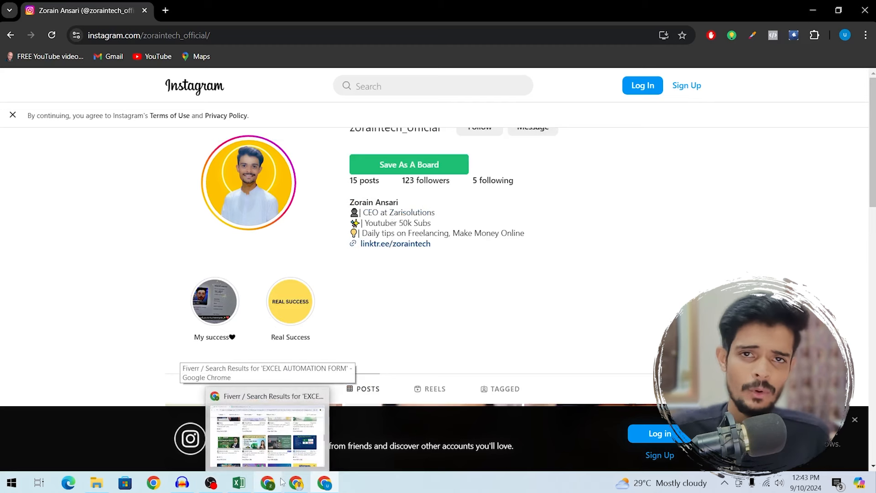